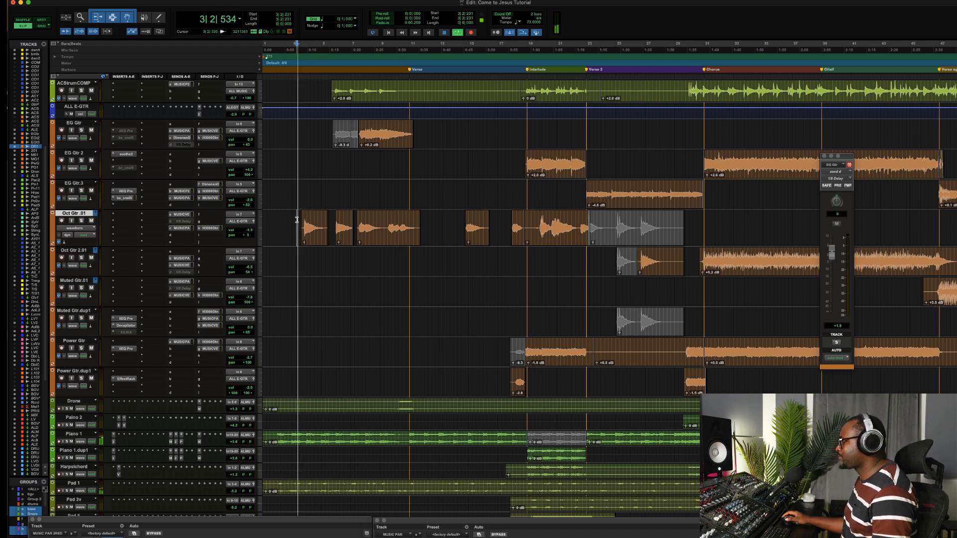
Play back the song's guitar intro from bar 3 to listen to the mix
key("space")
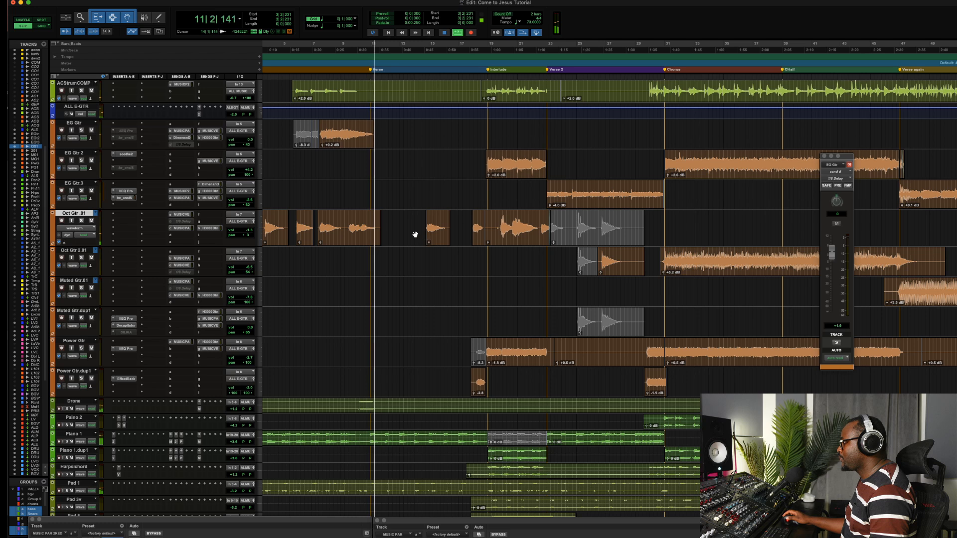
key("space")
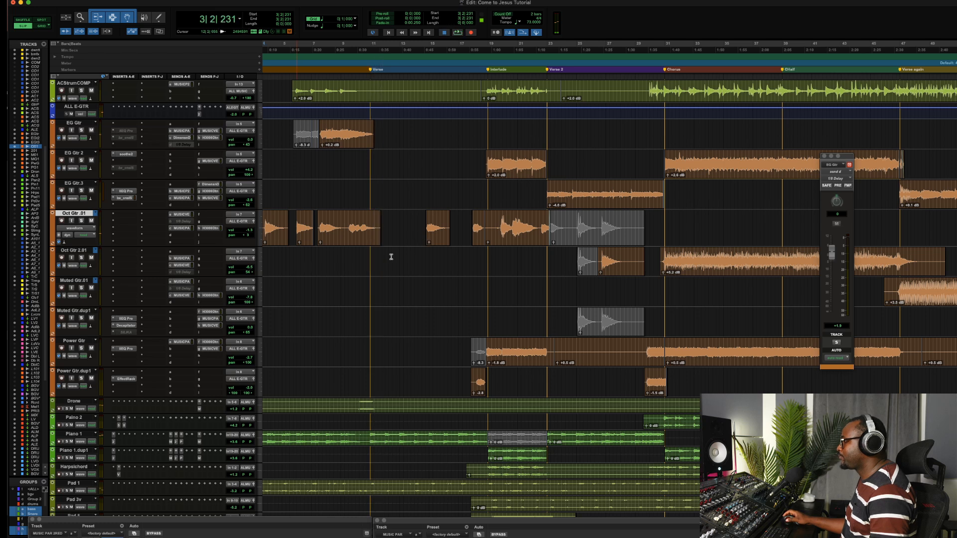
scroll(392, 256, "left", 2)
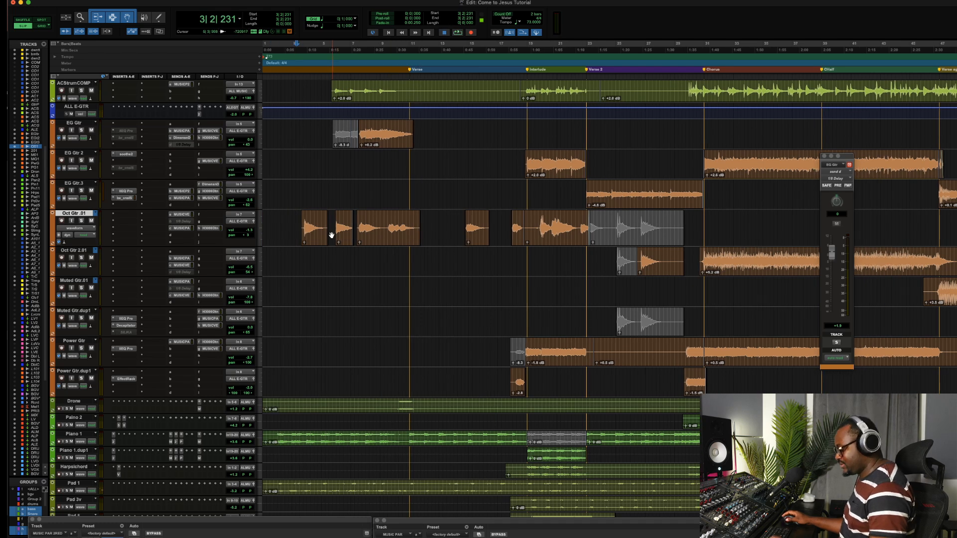
Mute the active sends on the Oct Gtr .01 and EG Gtr tracks
left_click(315, 241)
key("t")
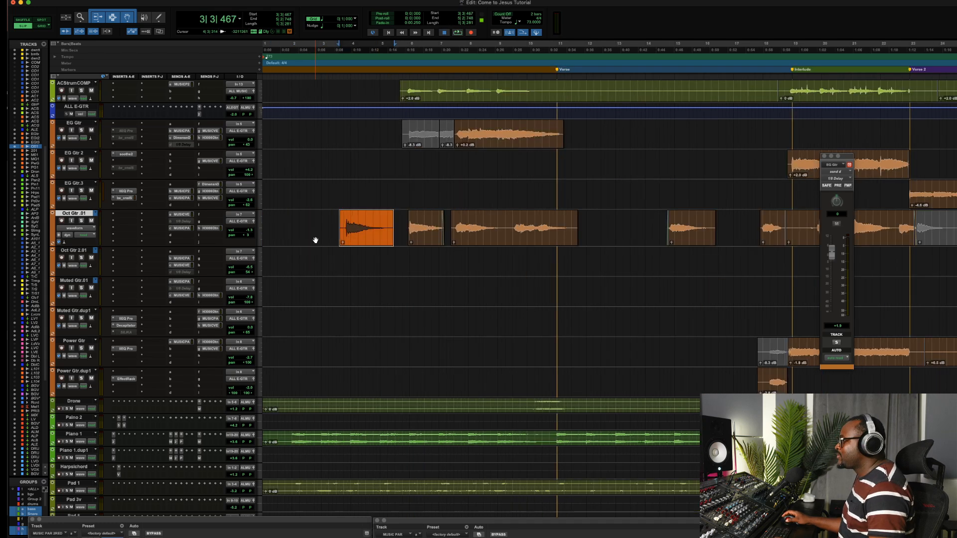
left_click(338, 221)
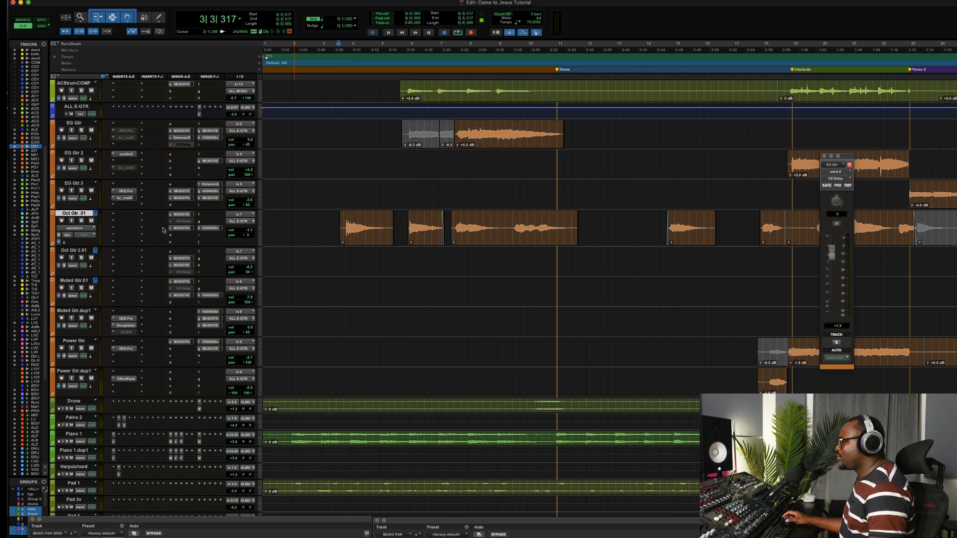
key("shift+q")
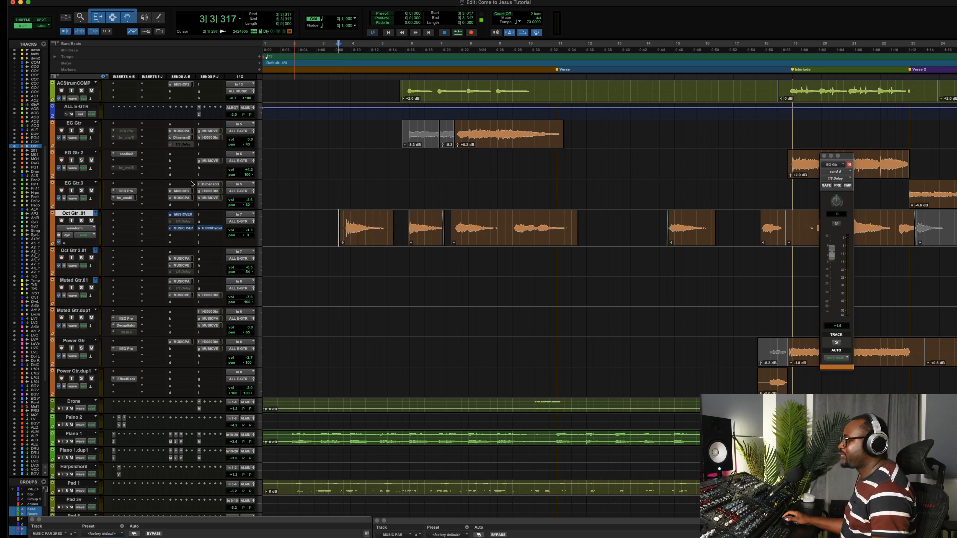
left_click(185, 131, "shift+super")
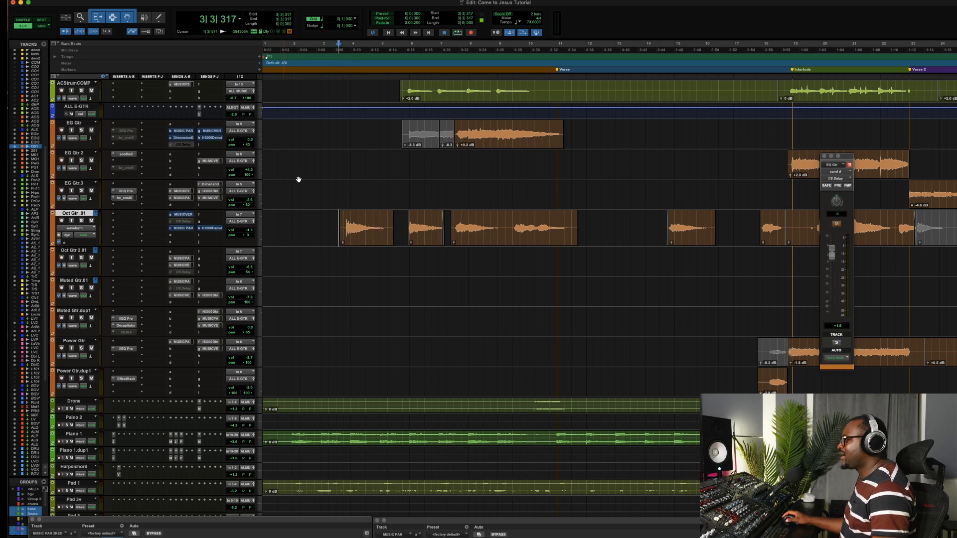
Play the guitar intro from bar 3 and from bar 7 to hear it without the effect sends
left_click(338, 190)
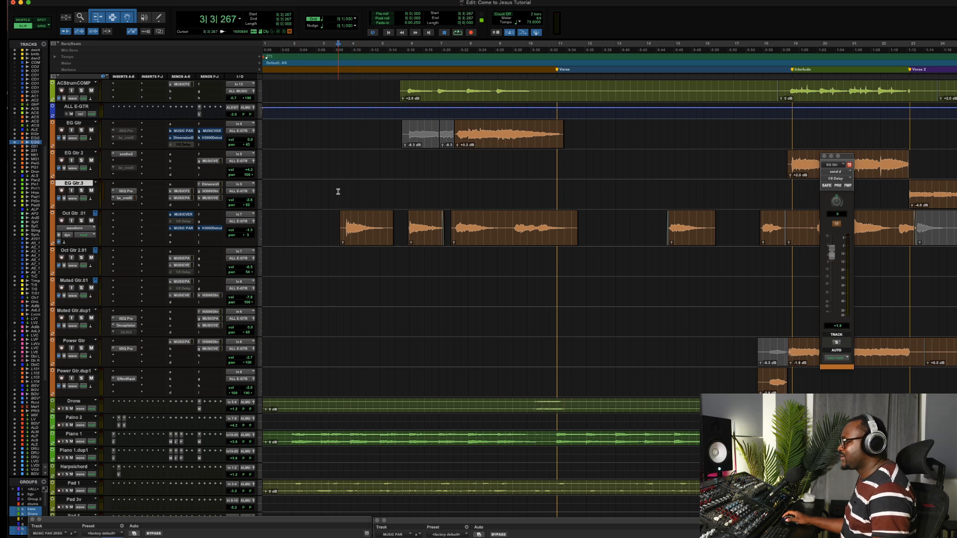
key("space")
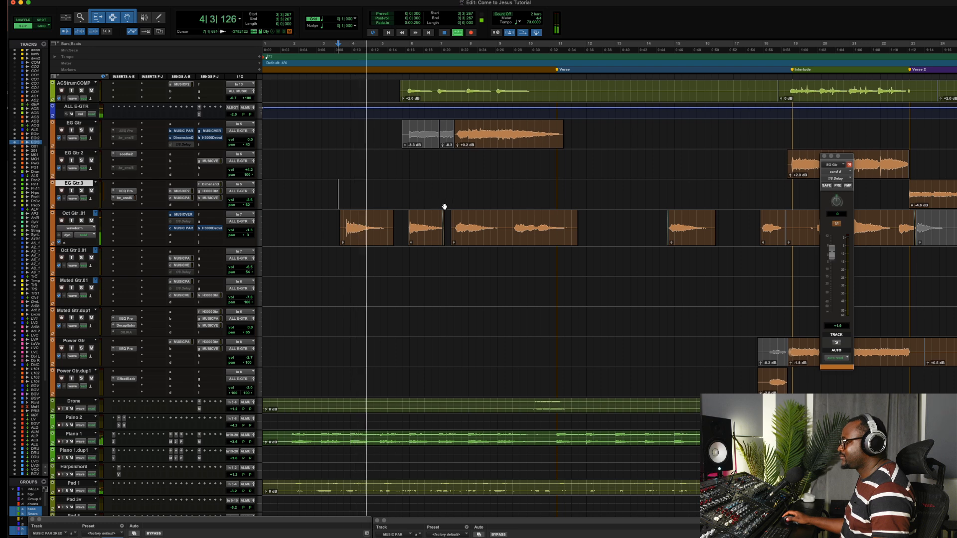
left_click(447, 189)
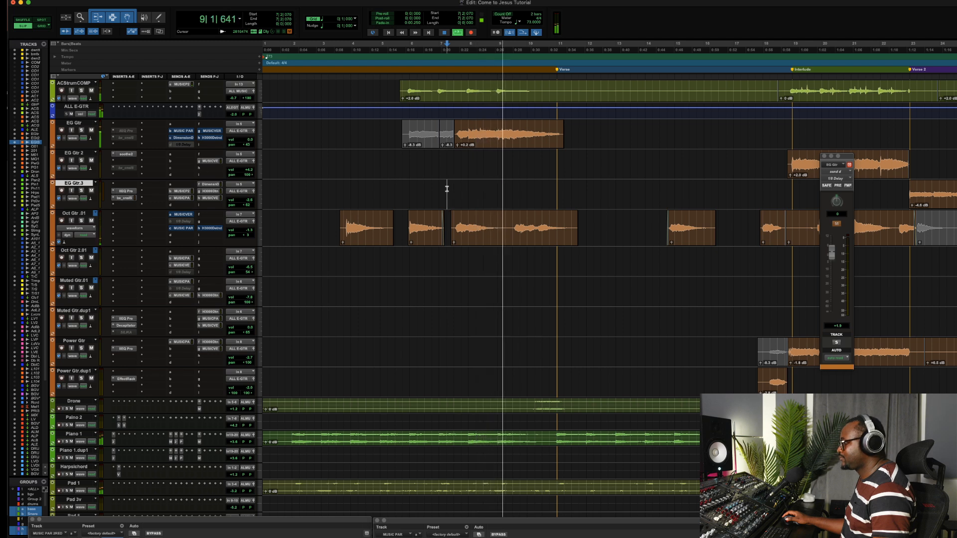
key("space")
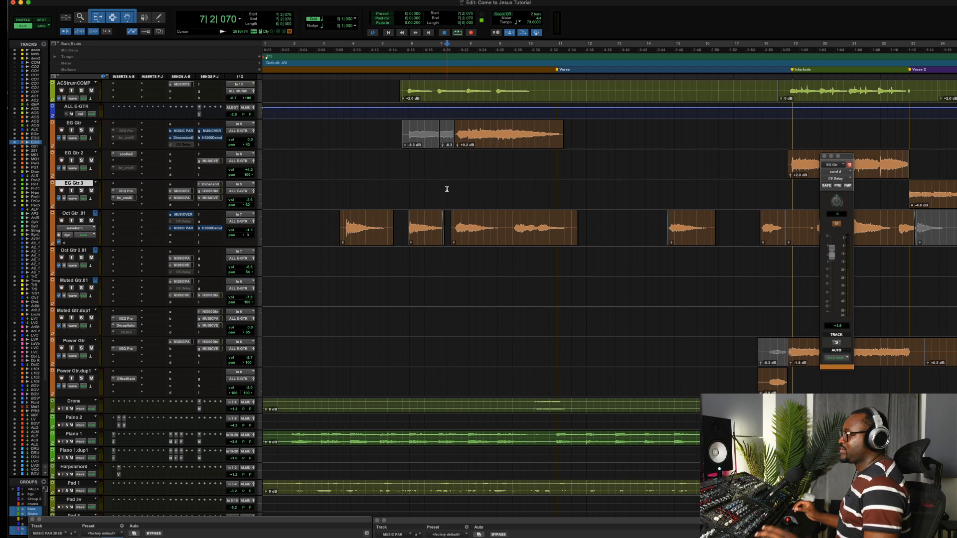
Solo the Oct Gtr .01 track and unmute its MUSIC VERB send
left_click(339, 217)
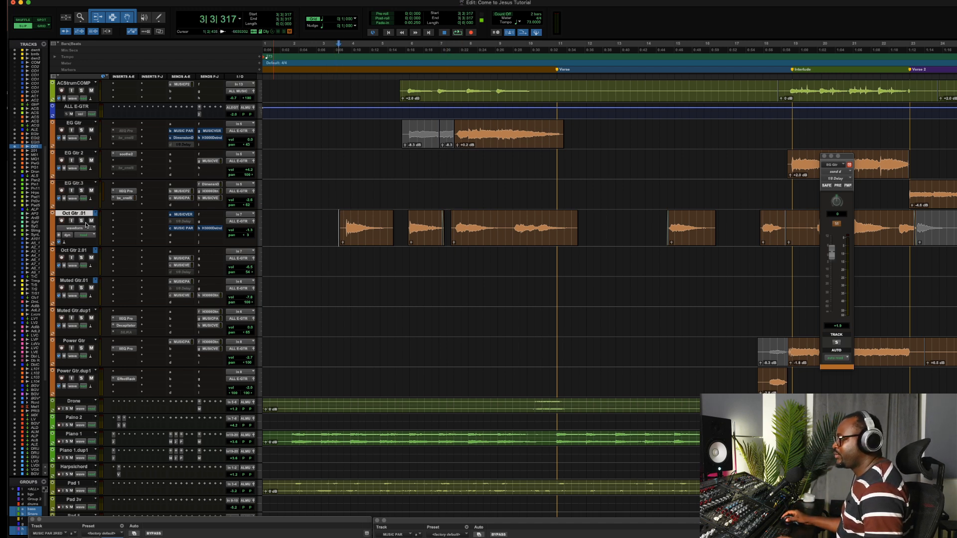
left_click(81, 221)
left_click(184, 214)
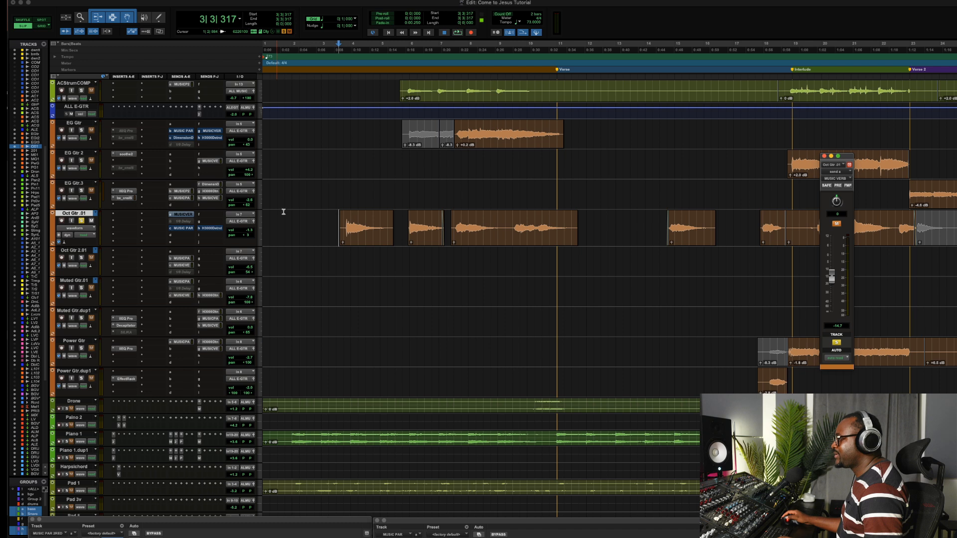
left_click(836, 224)
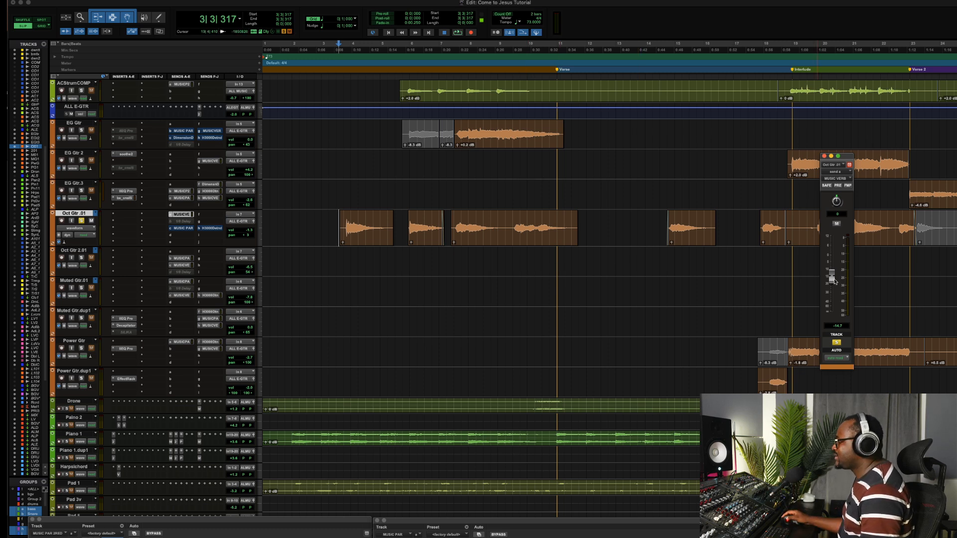
Raise the MUSIC VERB send level slightly on Oct Gtr .01 while auditioning its first clip
key("space")
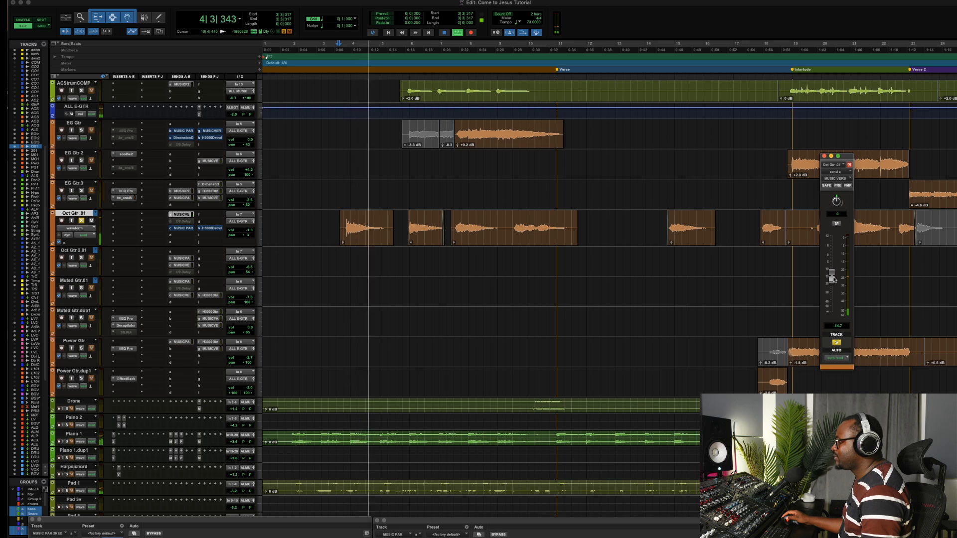
key("space")
key("space")
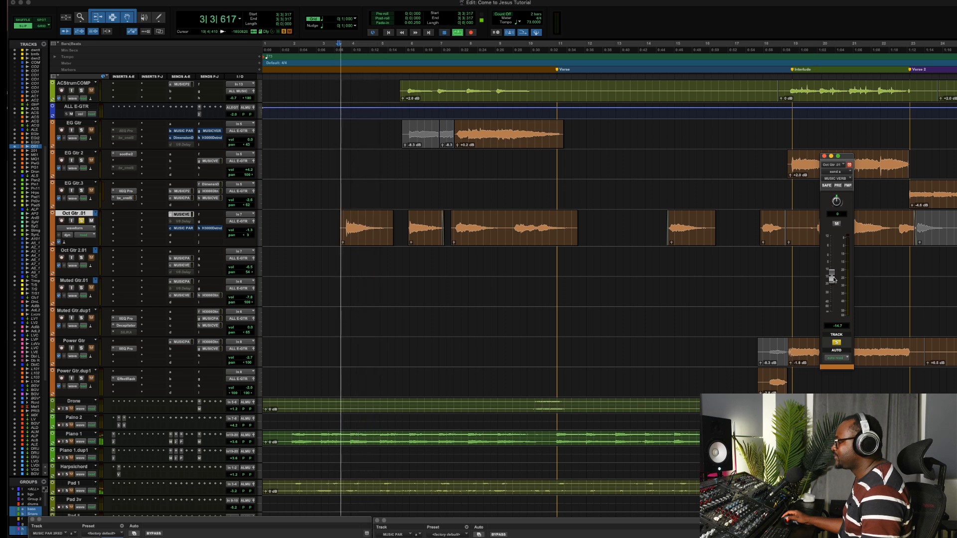
mouse_move(833, 279)
left_mouse_down()
mouse_move(831, 265)
mouse_move(831, 277)
left_mouse_up()
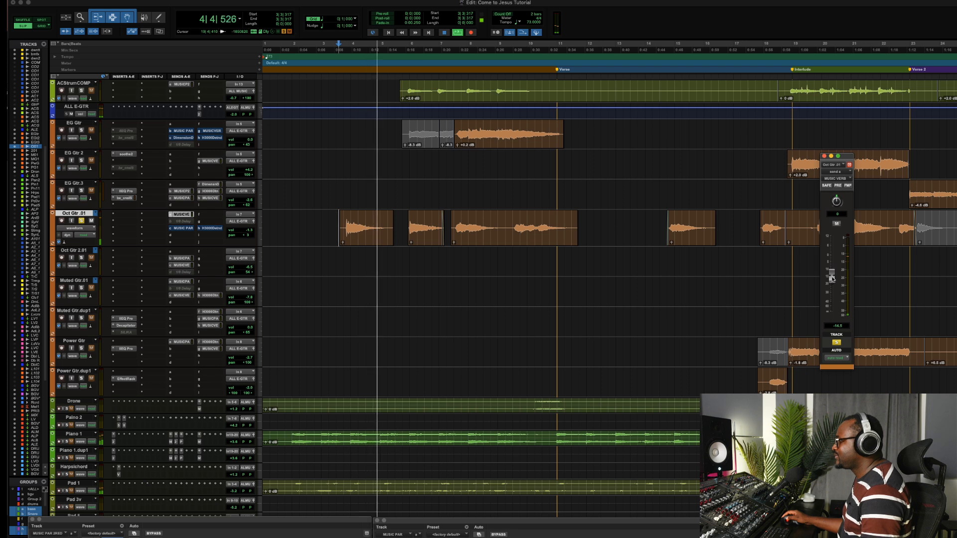
key("space")
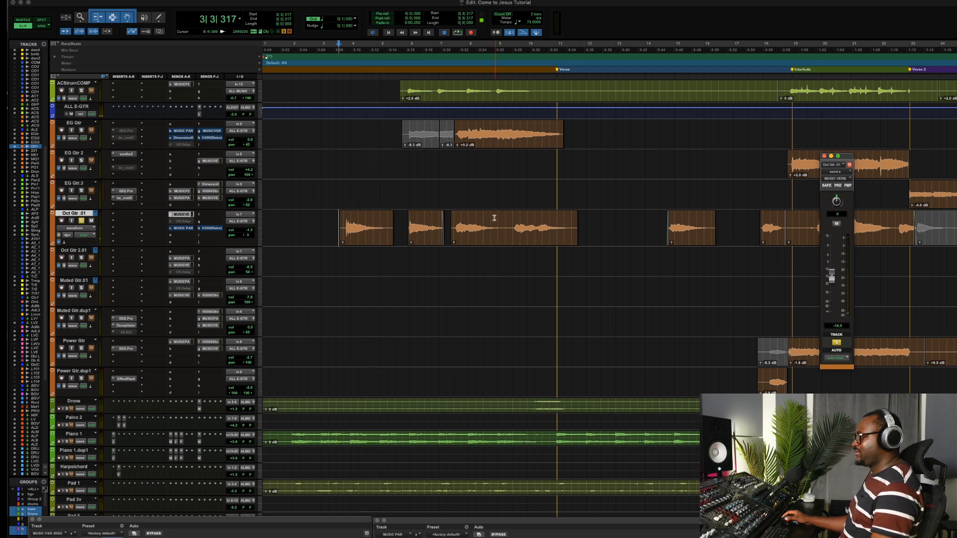
Unmute the MUSIC PAR send on Oct Gtr .01 and audition it from bar 7 and on the first clip
left_click(450, 159)
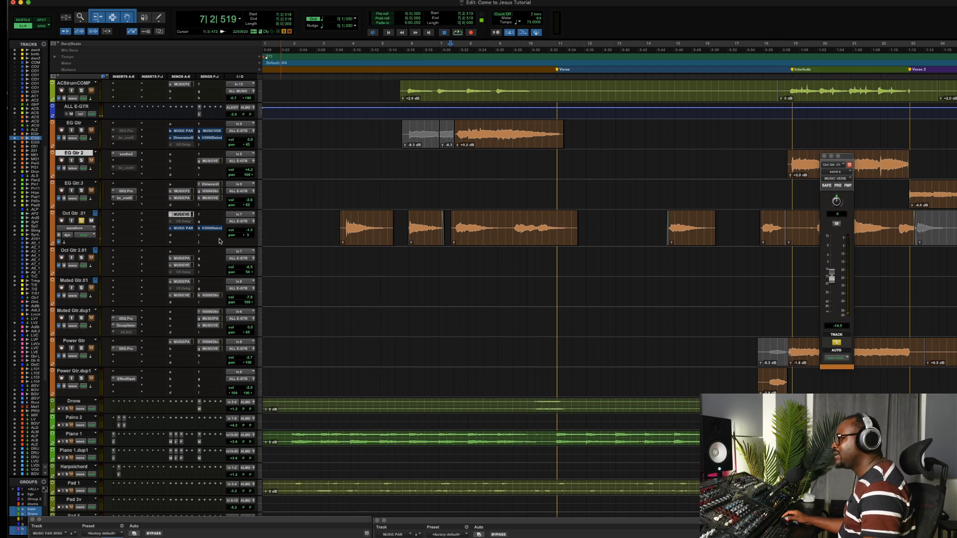
left_click(184, 228)
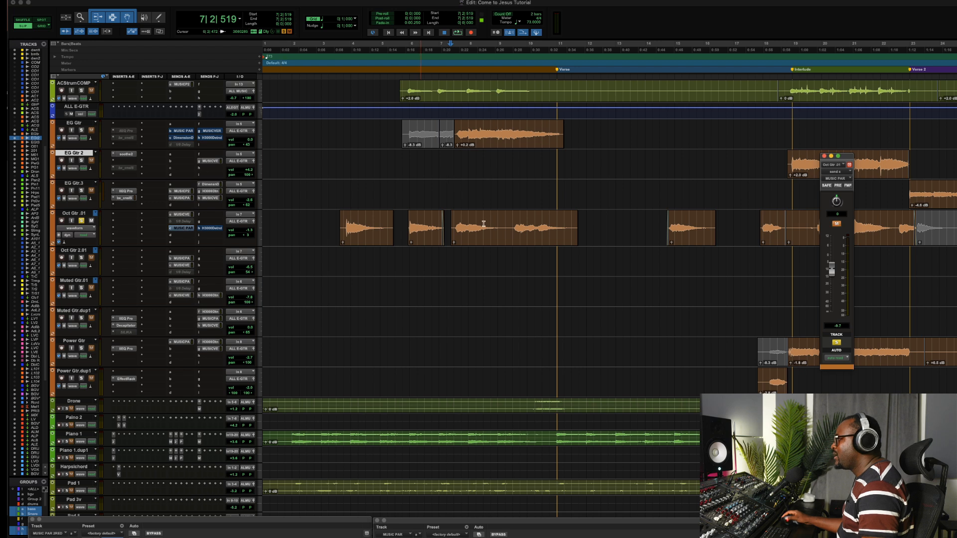
left_click(838, 224)
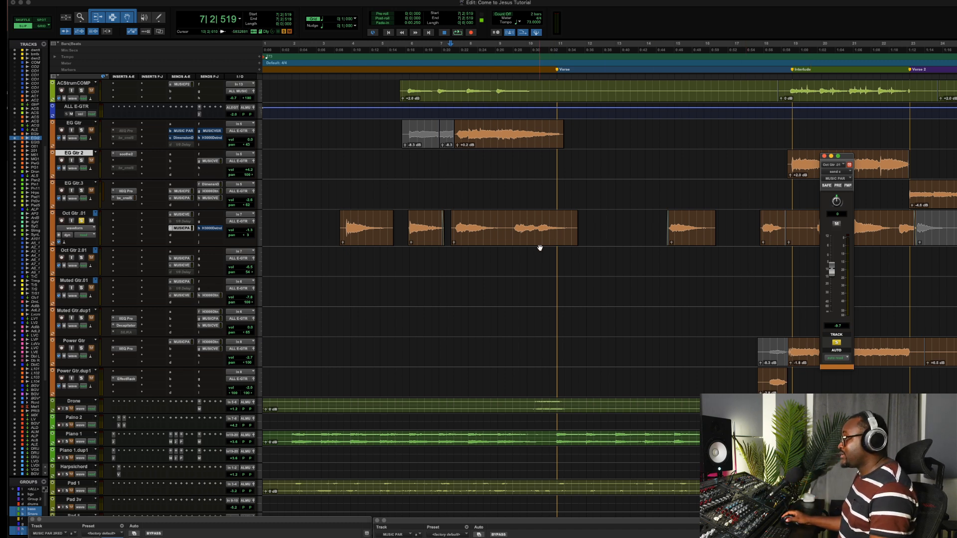
key("space")
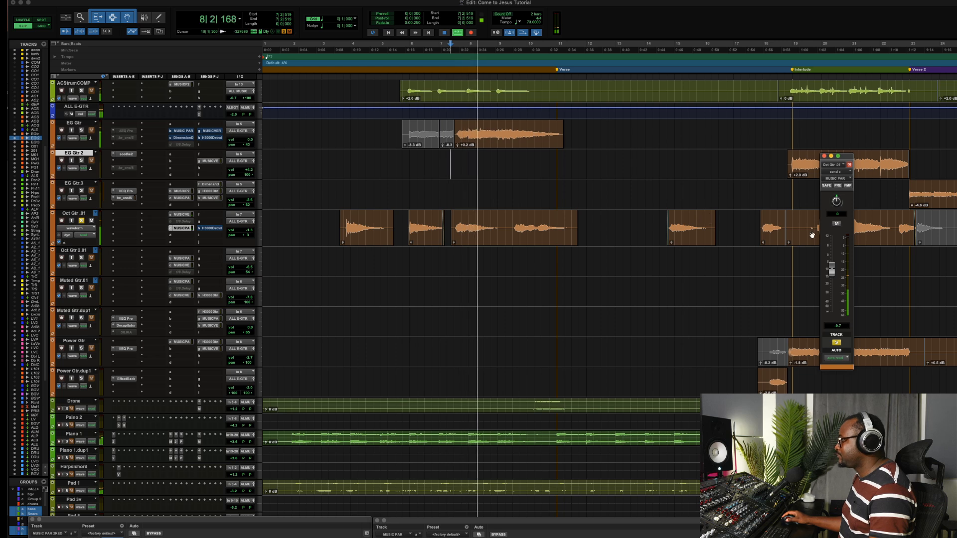
left_click(367, 237)
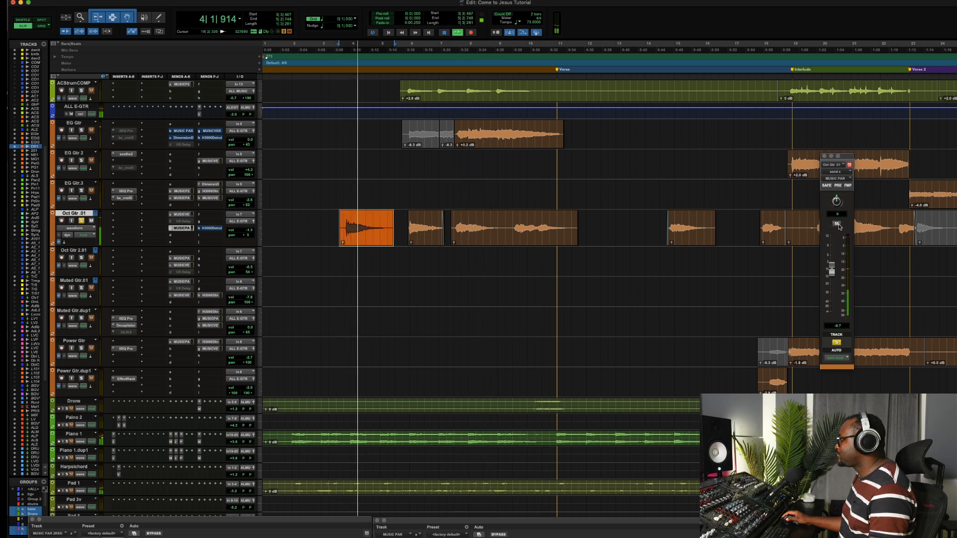
Move the send window off the Oct Gtr .01 interlude clips and select the phrase from about bar 19 to bar 22
left_click_drag(833, 157, 734, 173)
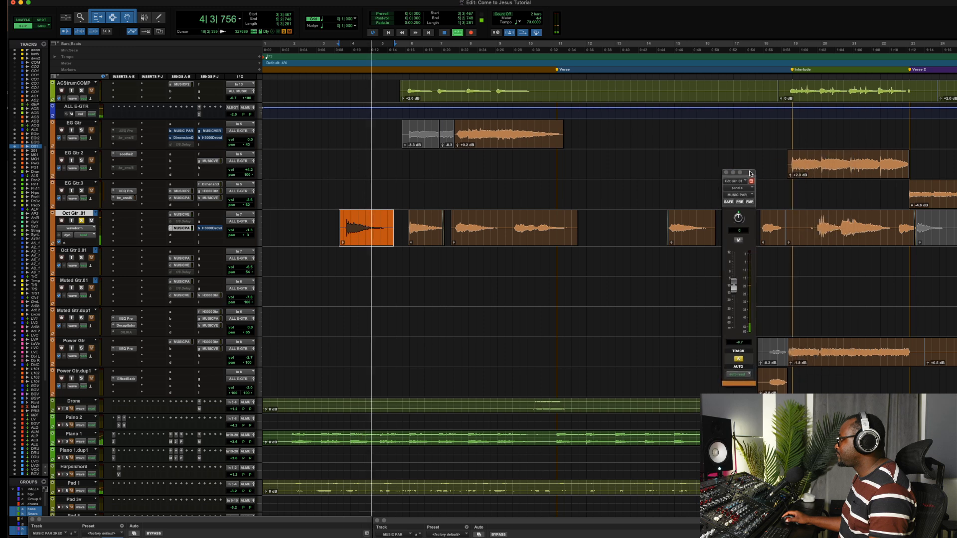
left_click(814, 222)
left_click_drag(814, 221, 893, 222)
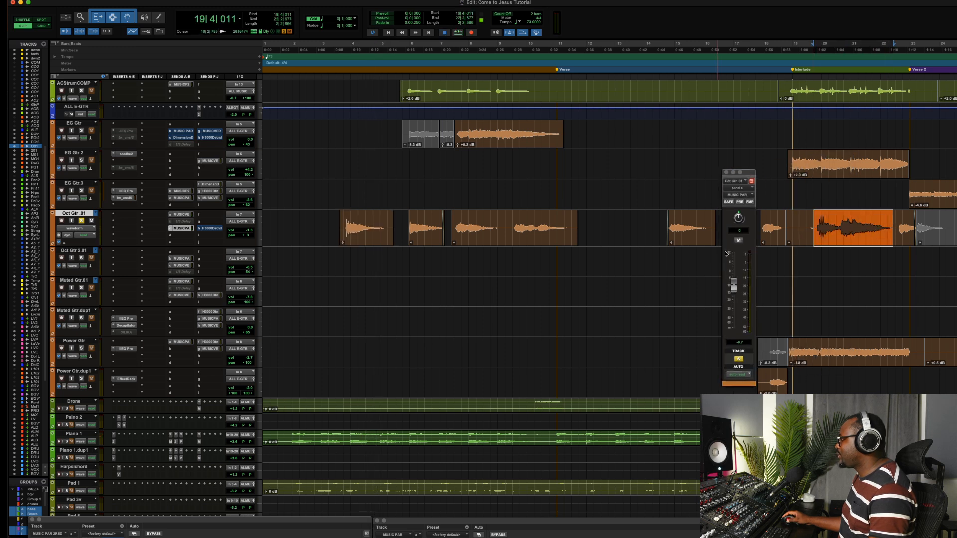
Compare the selected interlude phrase with the MUSIC PAR send muted and unmuted
left_click(738, 240)
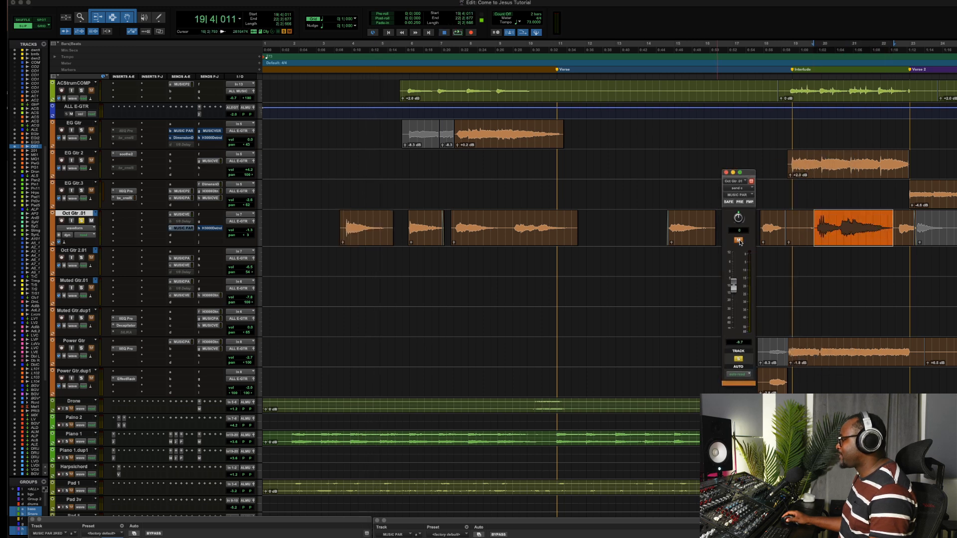
key("space")
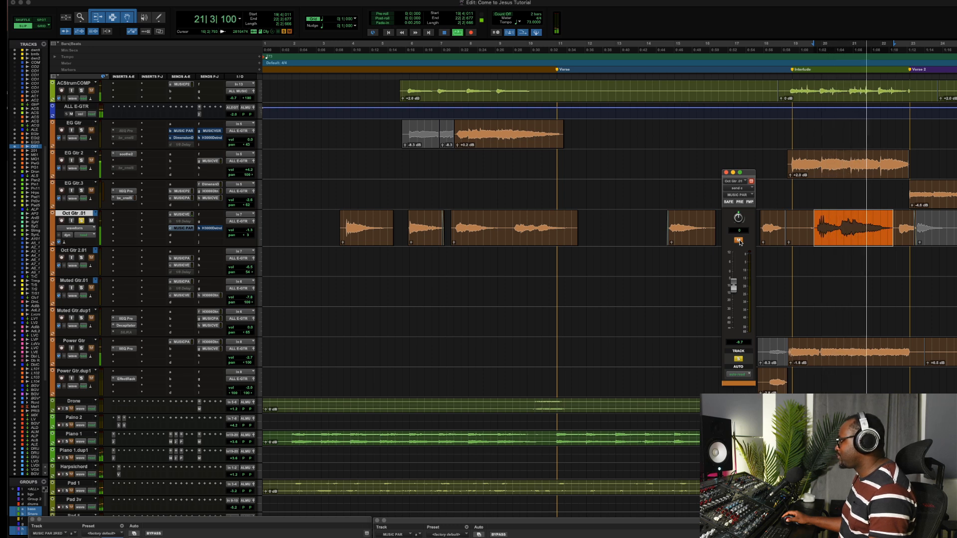
key("space")
left_click(739, 241)
key("space")
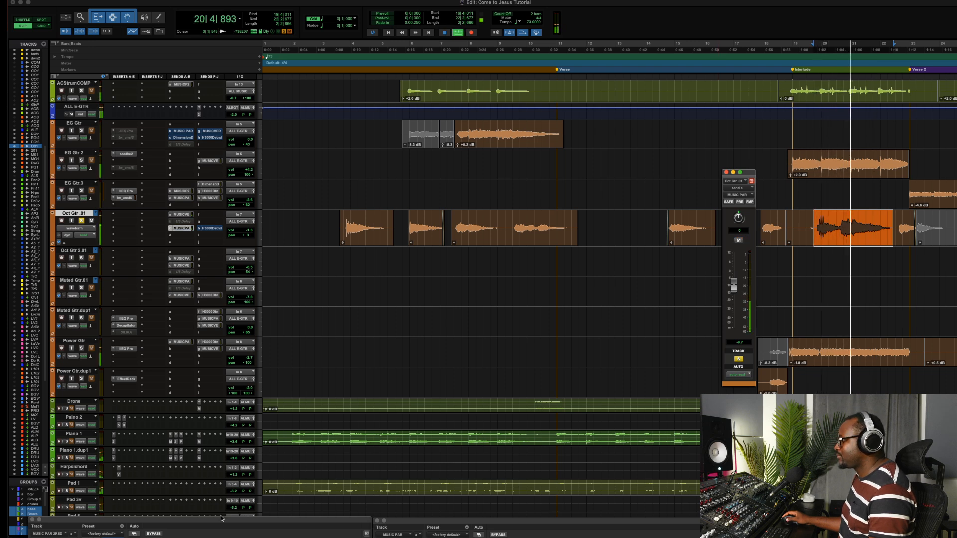
key("space")
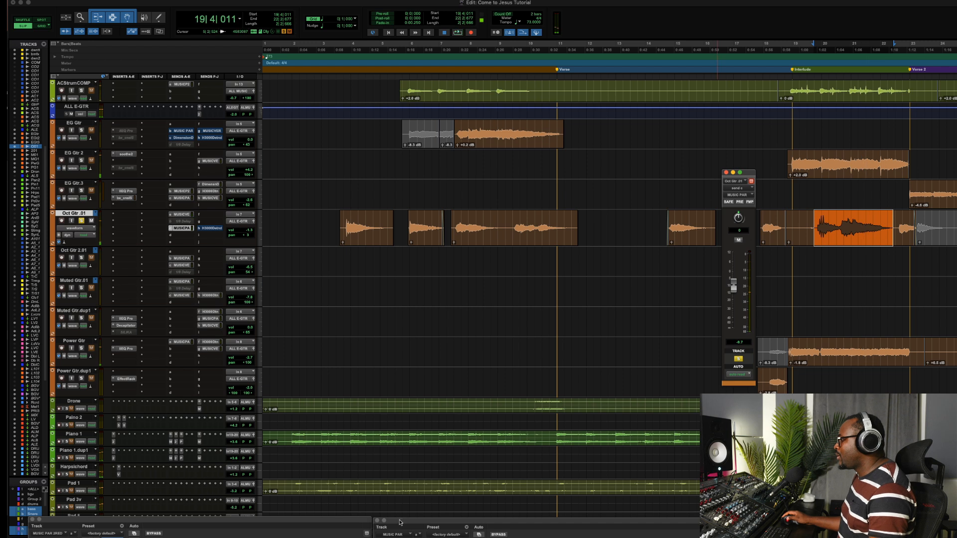
Bring the MUSIC PAR track's T-RackS Vintage Compressor into view and play the phrase to examine its gain reduction
left_click_drag(403, 523, 326, 234)
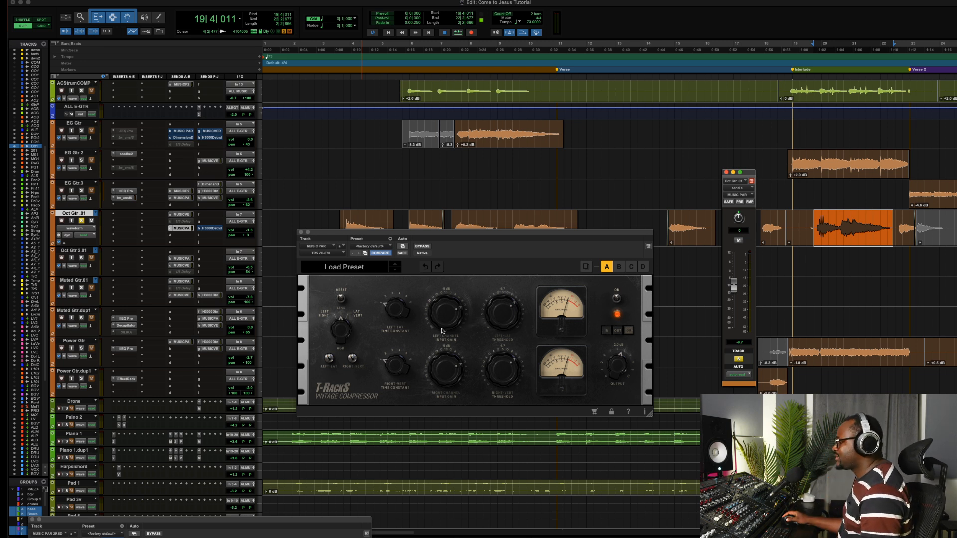
key("space")
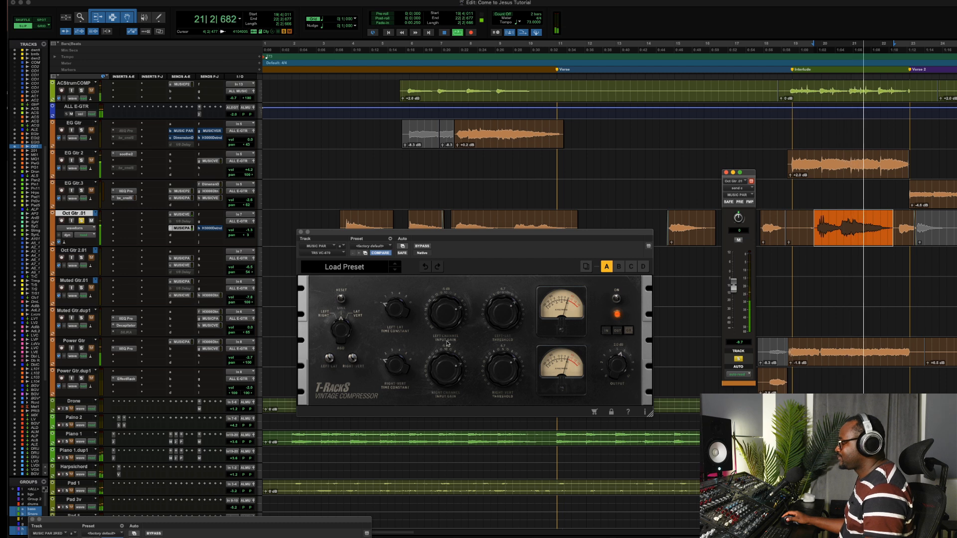
key("space")
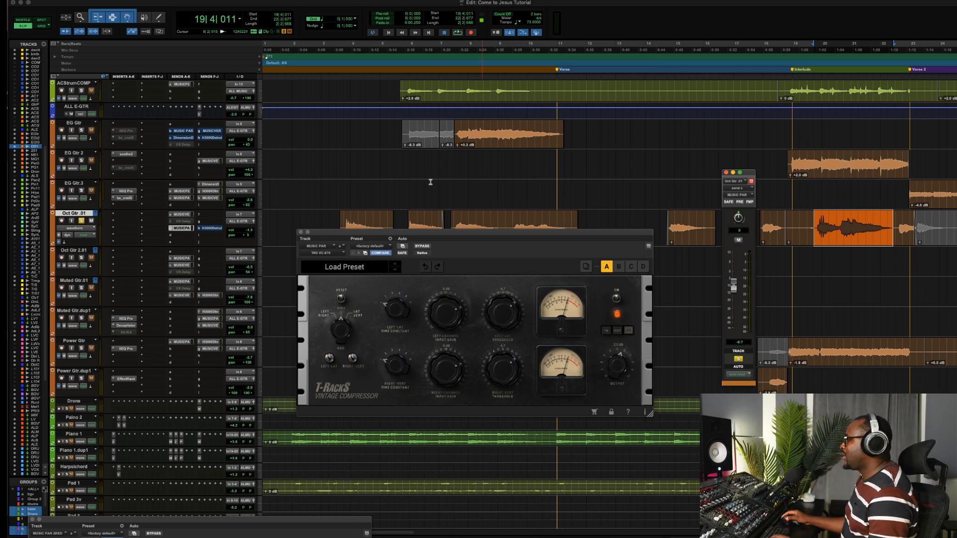
Unmute the H3000 Detuned send on Oct Gtr .01, move the compressor window away, and audition the selected phrase
left_click(212, 229)
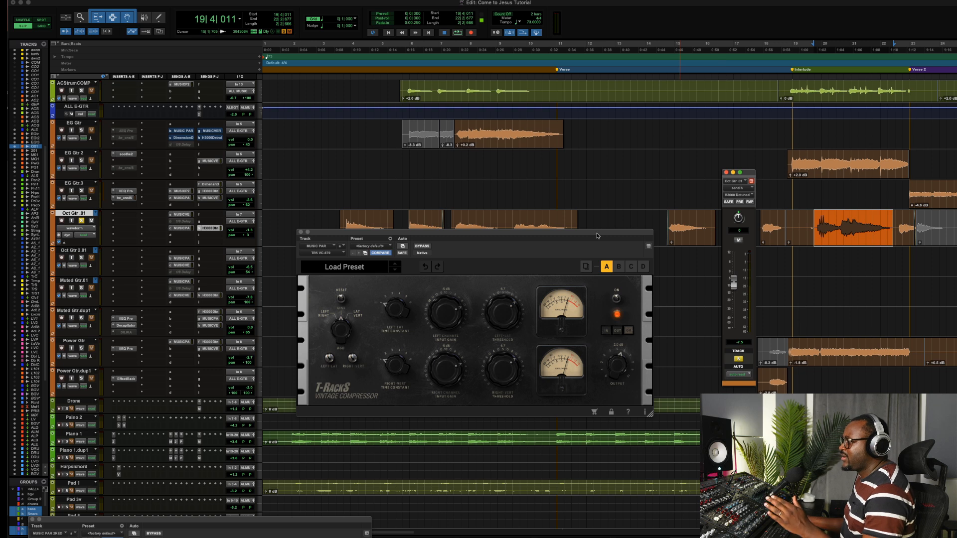
left_click_drag(550, 236, 626, 523)
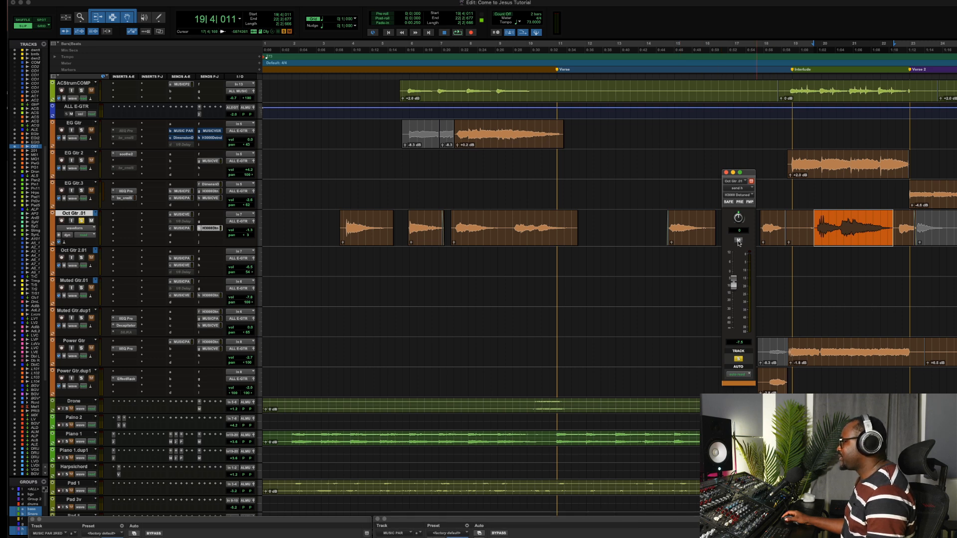
key("space")
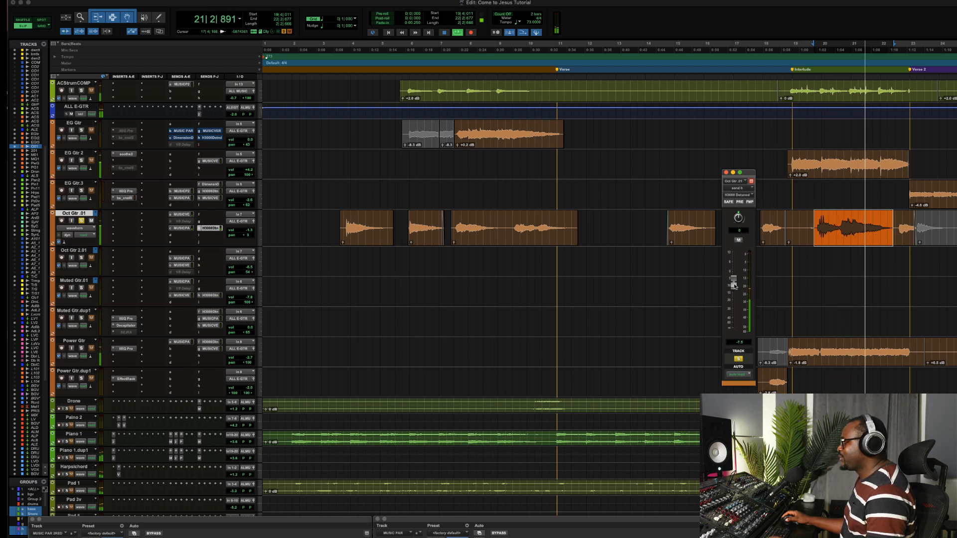
Raise the H3000 Detuned send on Oct Gtr .01 to nearly +3 dB during playback, bring it back down, and stop playback
left_click_drag(734, 286, 736, 271)
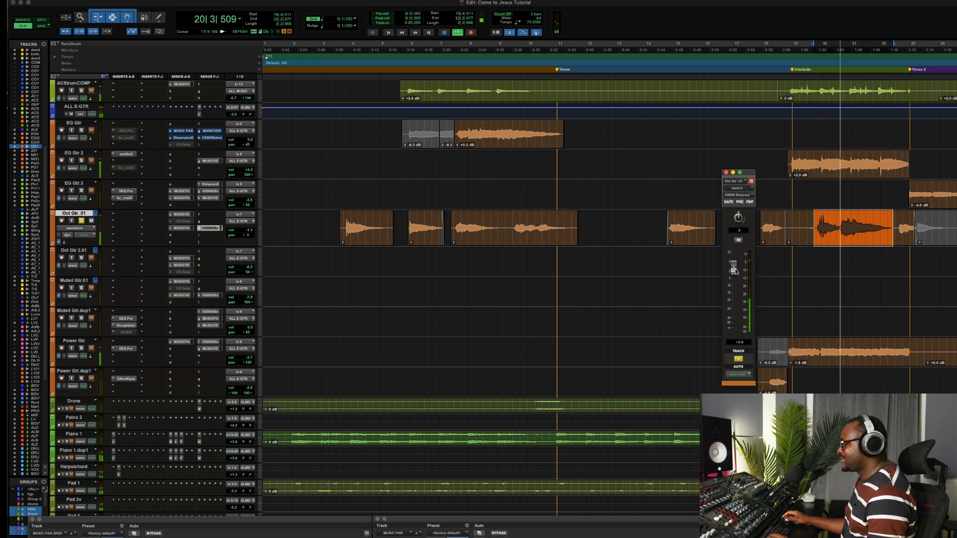
left_click_drag(735, 269, 736, 285)
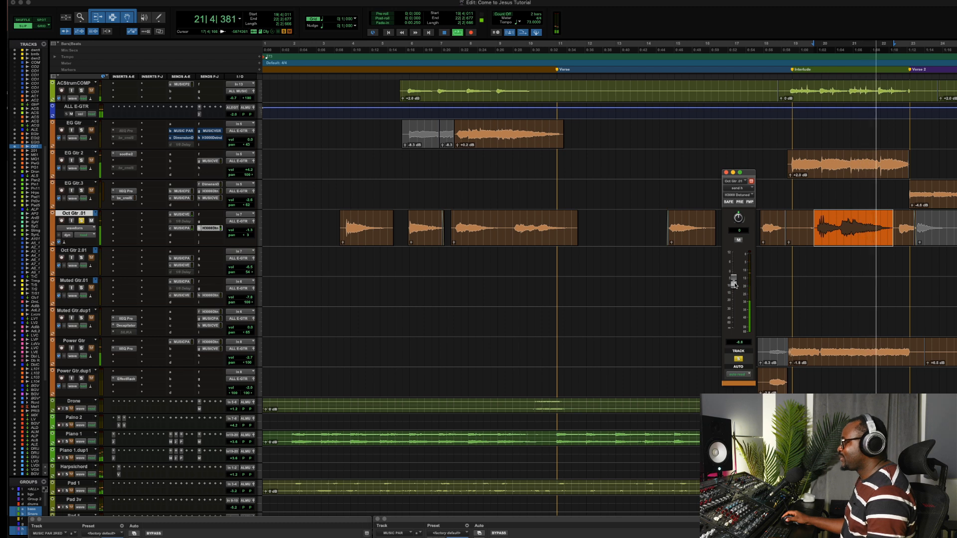
key("space")
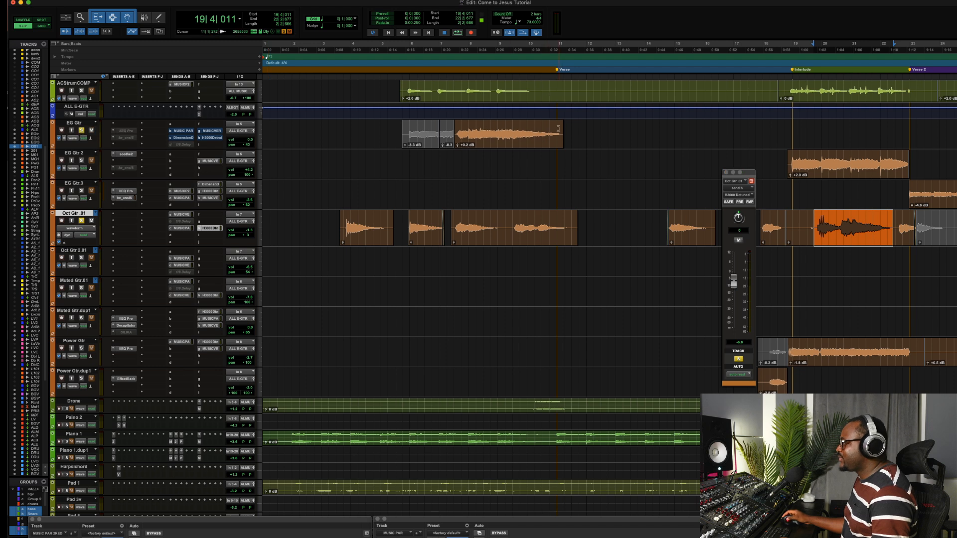
Select the EG Gtr phrase from about bar 7 to bar 11, take Oct Gtr .01 out of solo, and audition the selection
left_click_drag(557, 131, 460, 132)
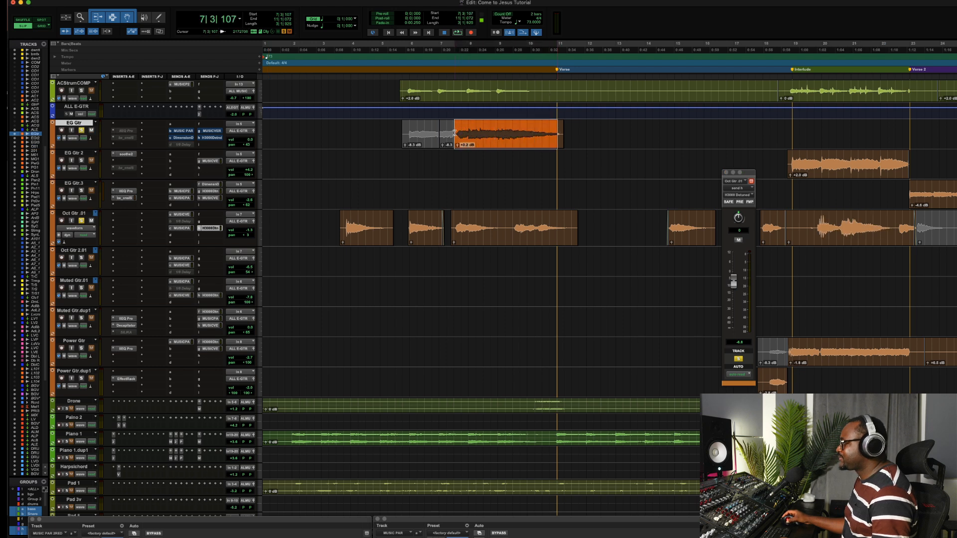
left_click(81, 222)
key("space")
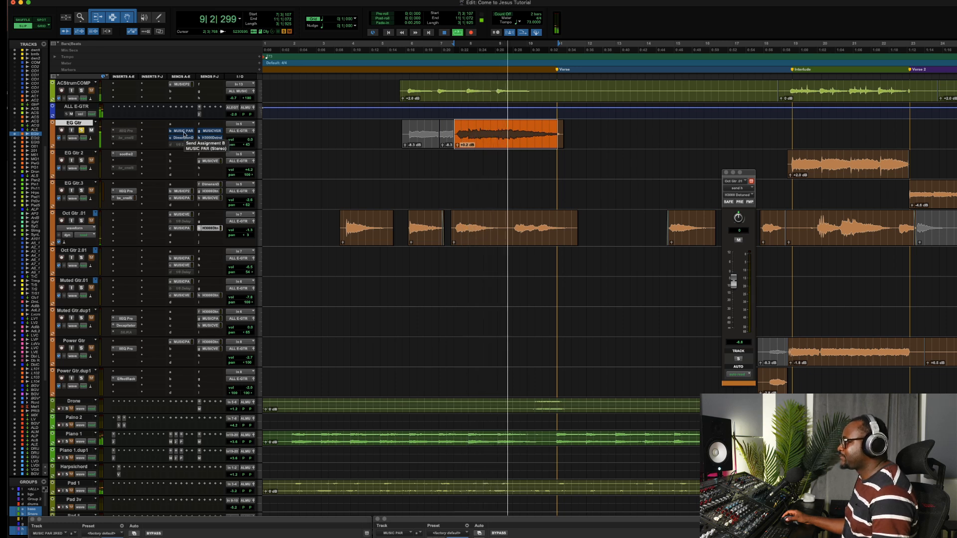
key("space")
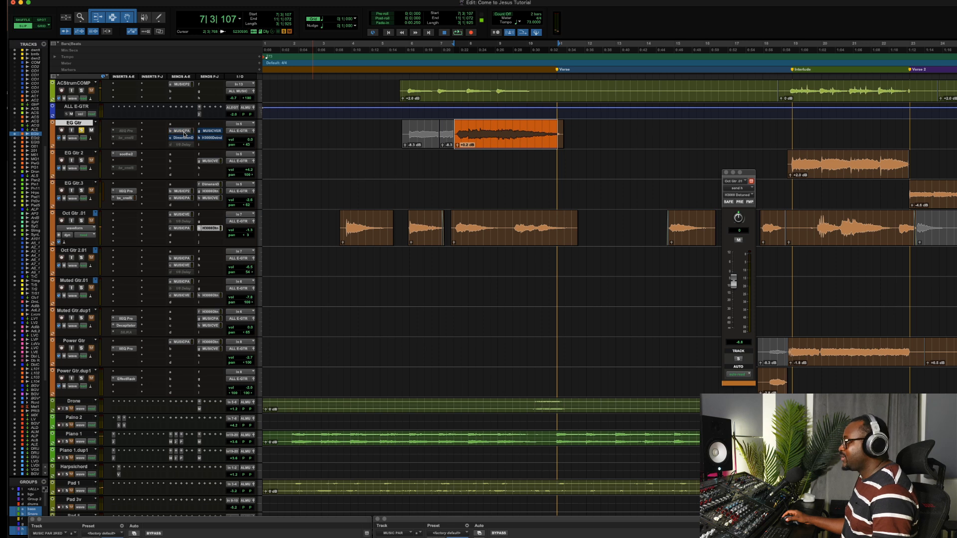
Open EG Gtr's MUSIC PAR send and compare the selected phrase with the send muted and unmuted
left_click(183, 131)
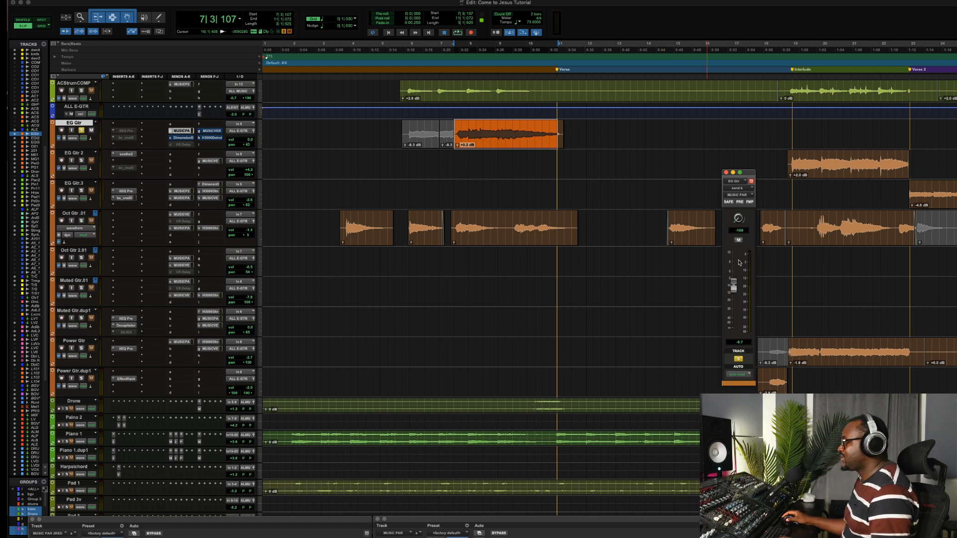
key("space")
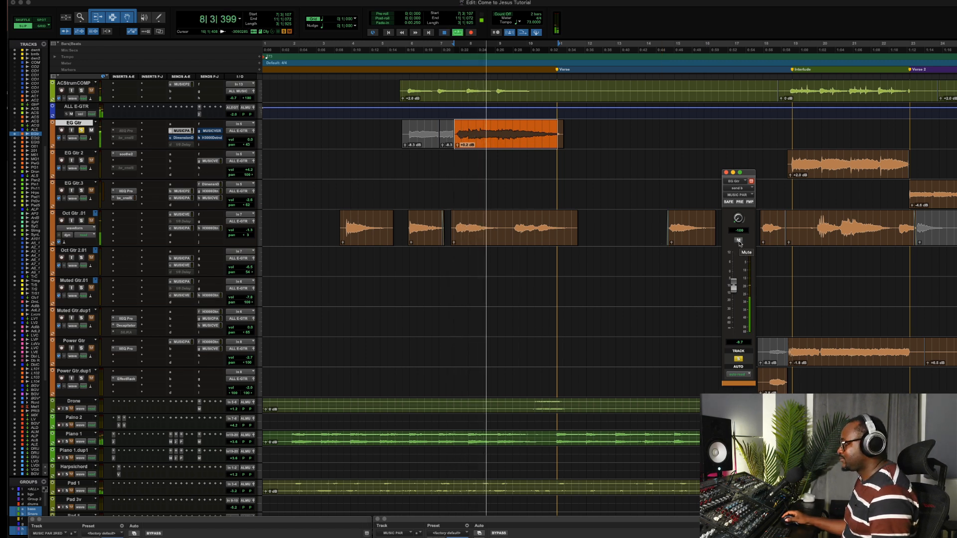
key("space")
key("space")
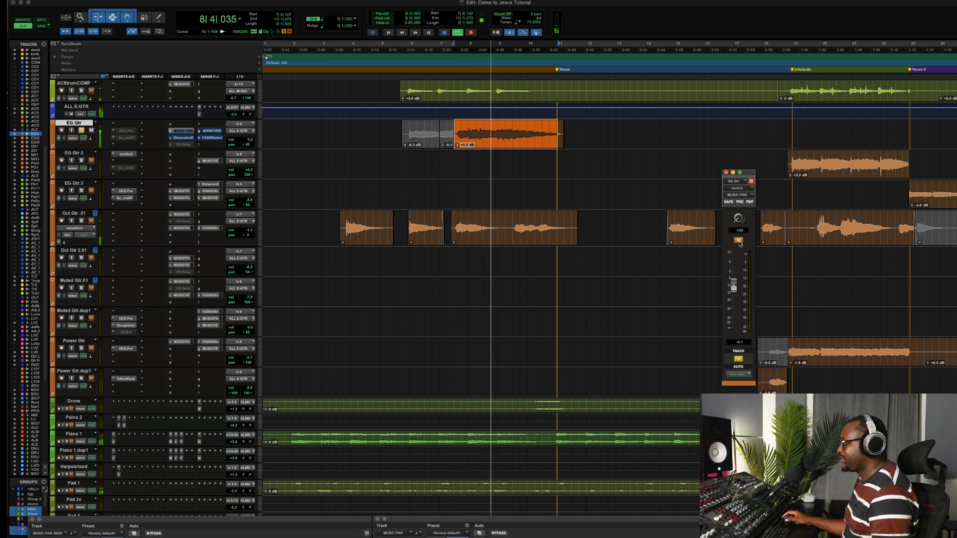
left_click(739, 242)
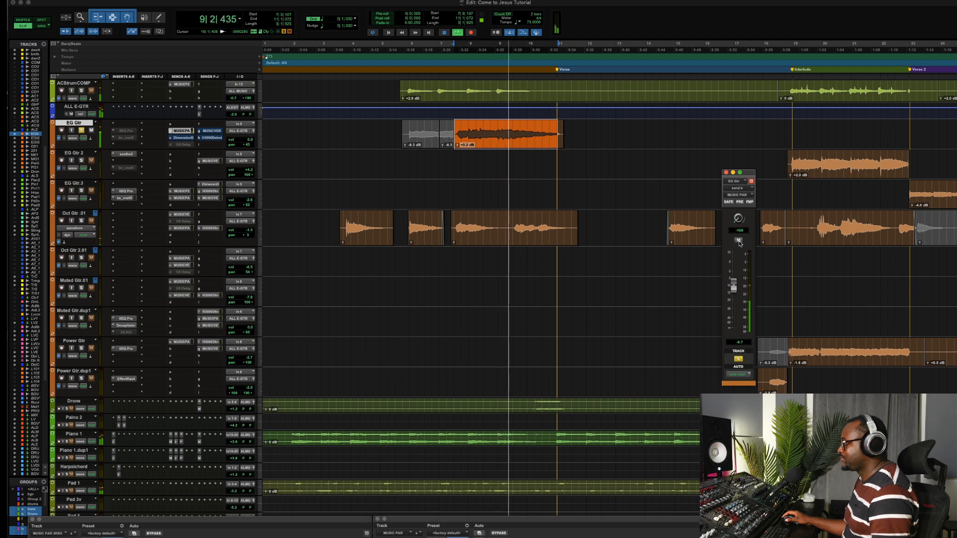
key("space")
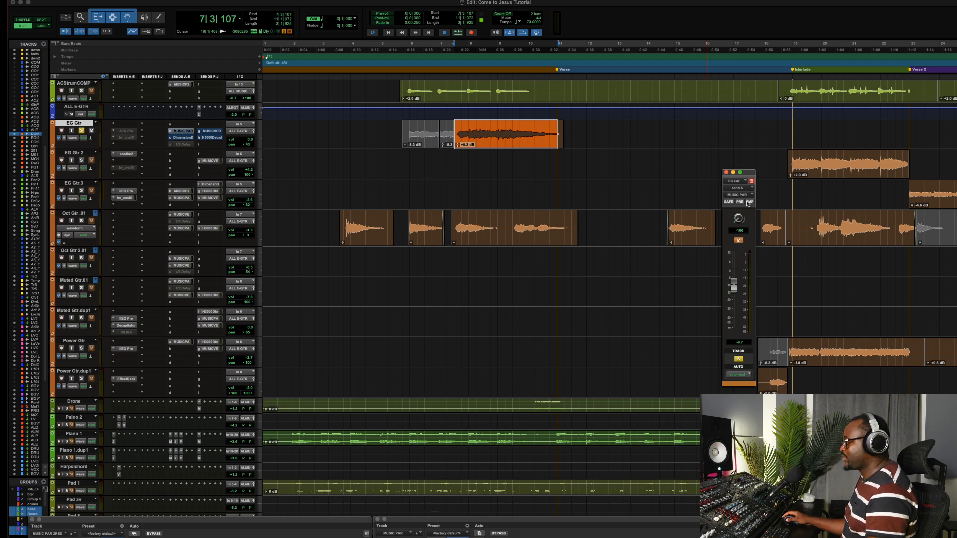
Move the send window closer to the EG Gtr clip and replay the phrase, unmuting the MUSIC PAR send partway through
left_click_drag(750, 174, 616, 179)
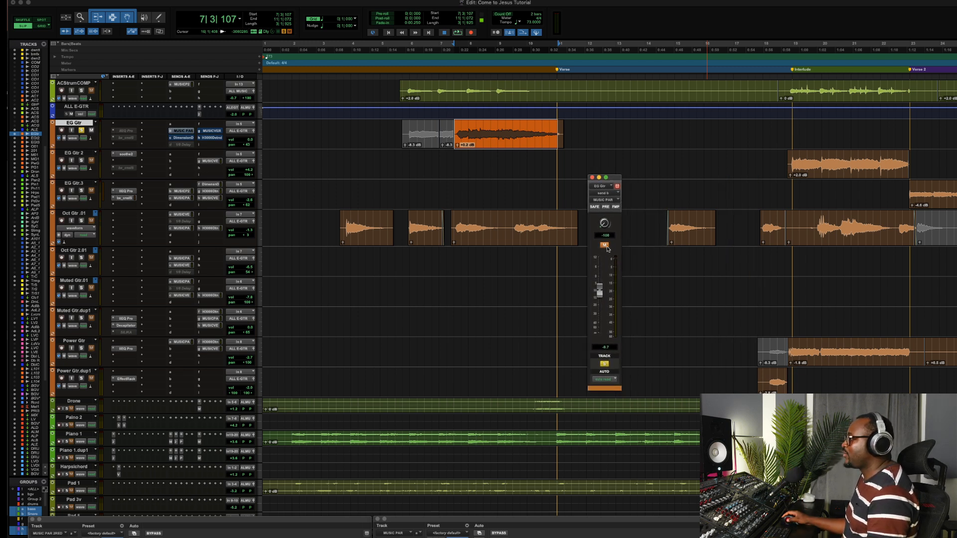
key("space")
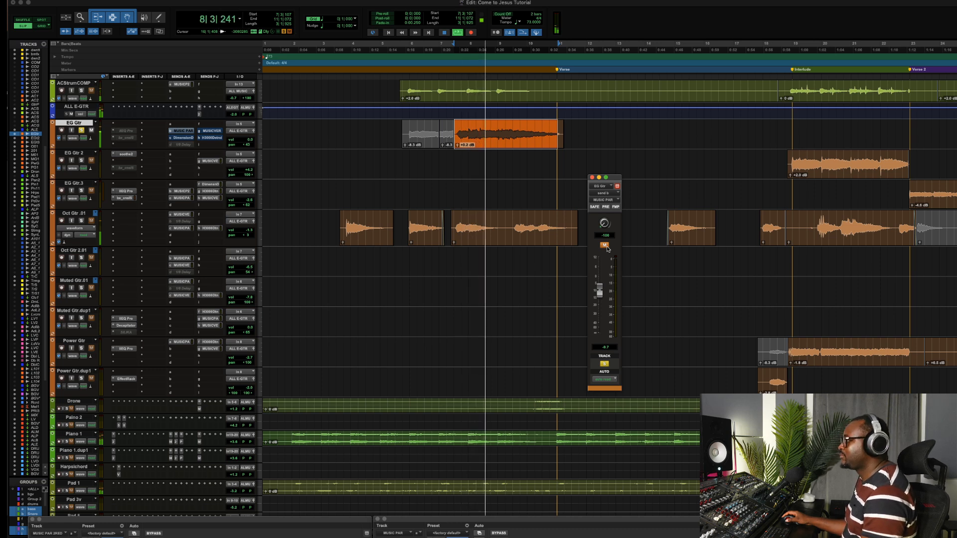
left_click(606, 246)
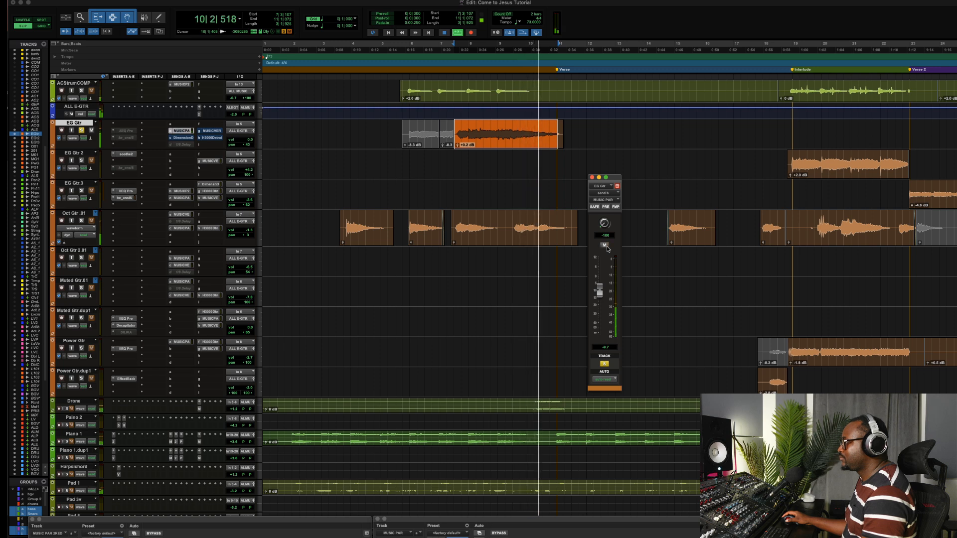
key("space")
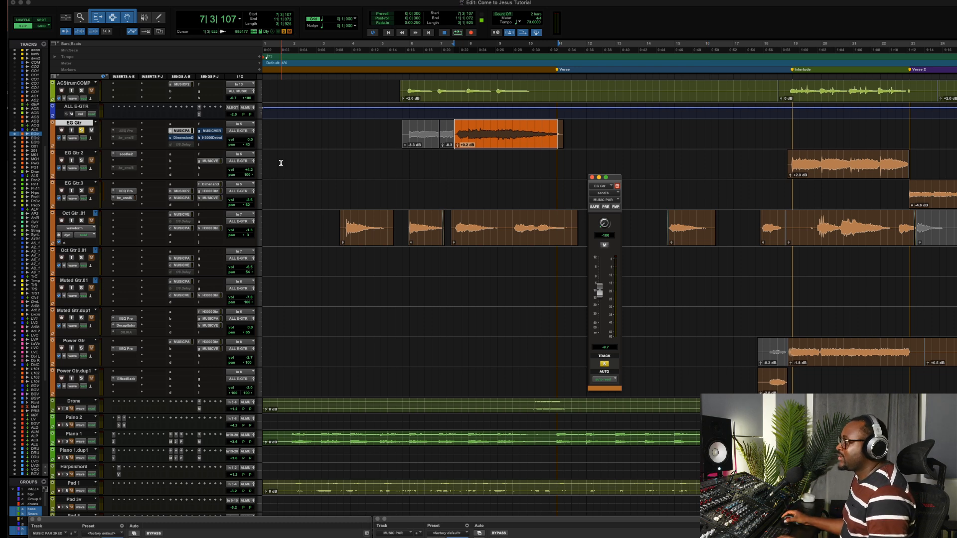
Unmute and open EG Gtr's Dimension D send, and open the AIR Chorus plug-in on the Dimension D effects track
left_click(182, 138)
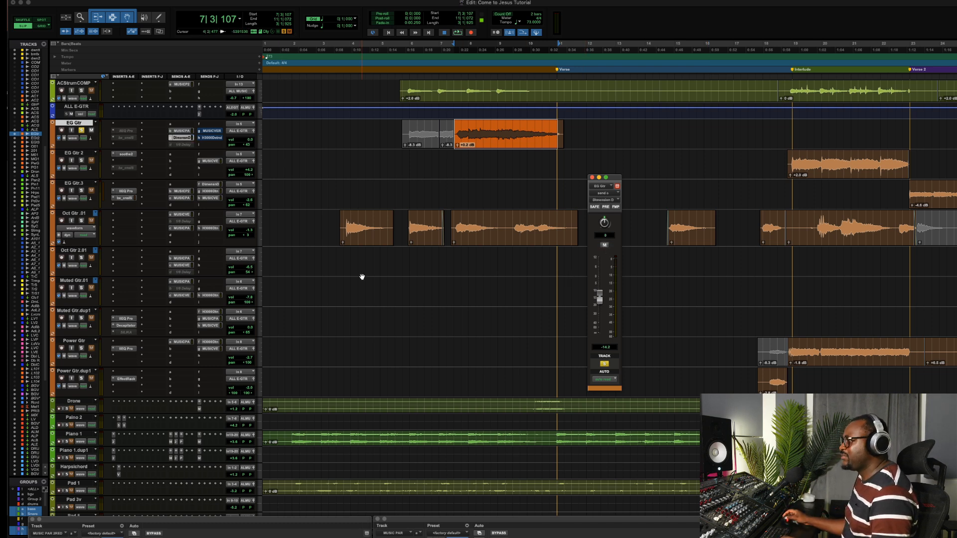
scroll(362, 277, "down", 20)
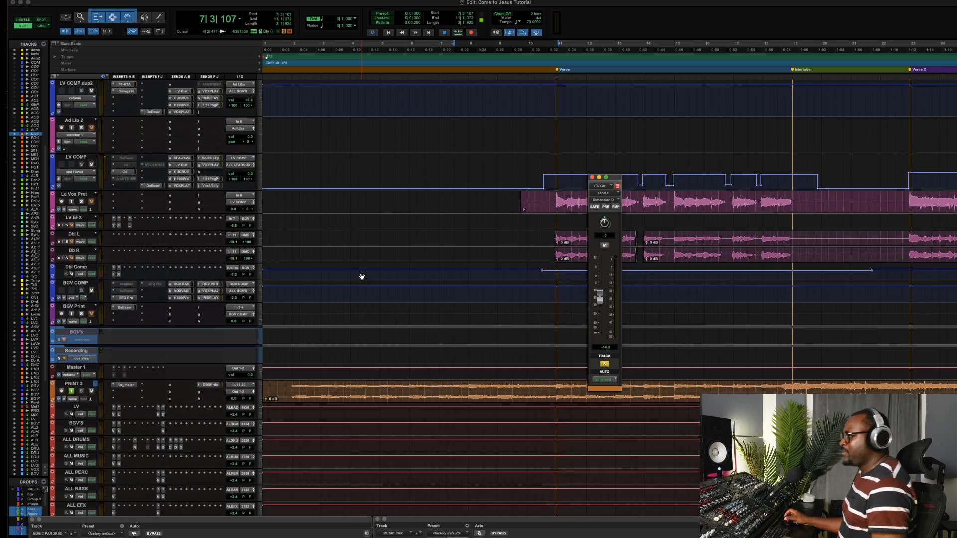
scroll(362, 276, "down", 20)
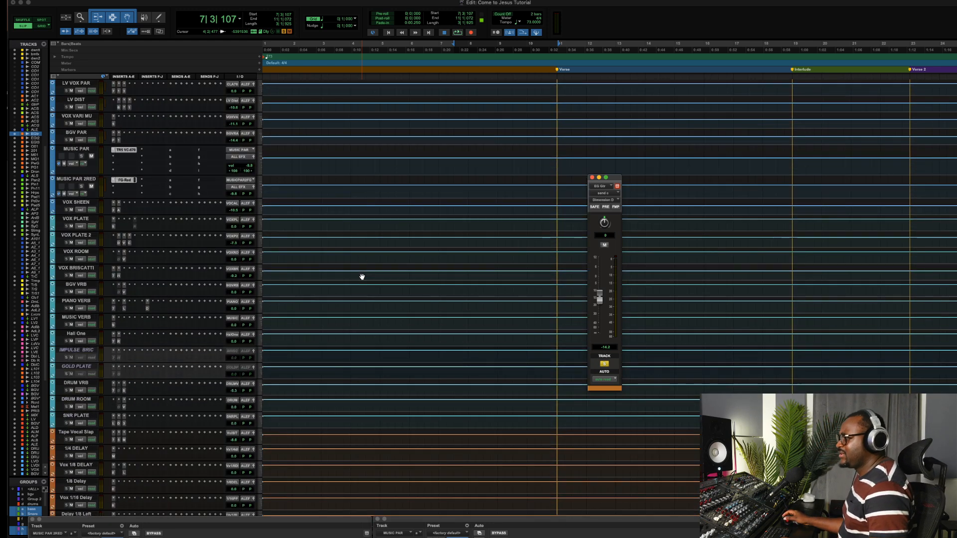
scroll(362, 276, "down", 10)
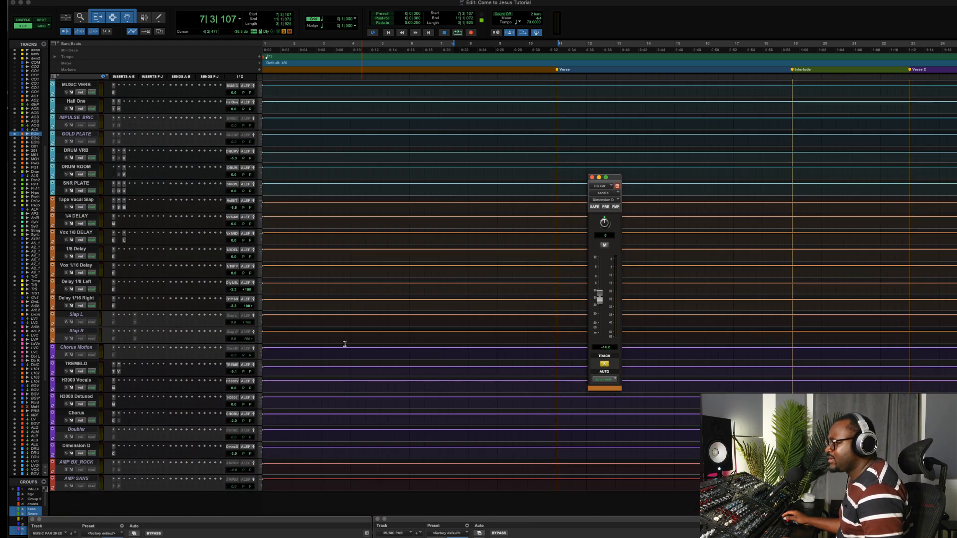
left_click(114, 453)
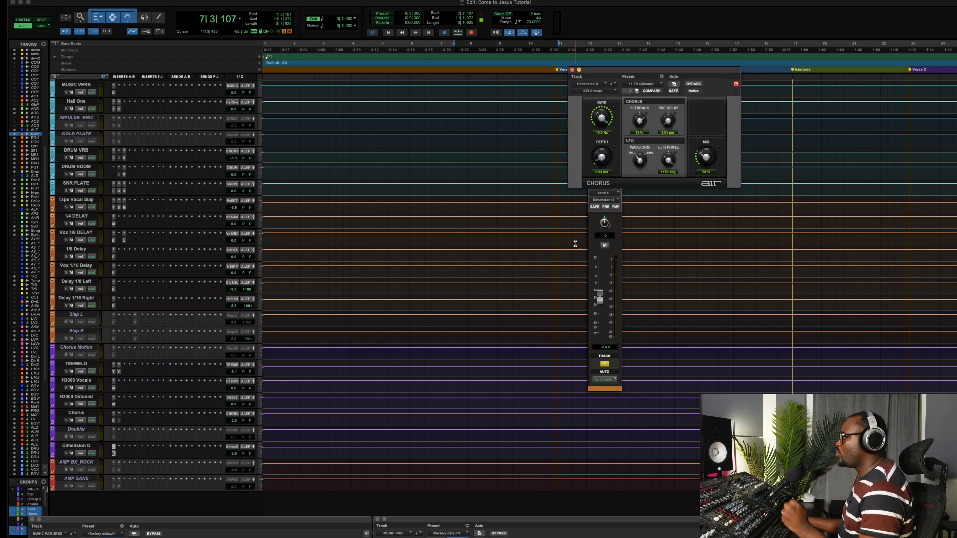
Separate the EG Gtr send window and the AIR Chorus window so that both are fully in view
left_click(590, 225)
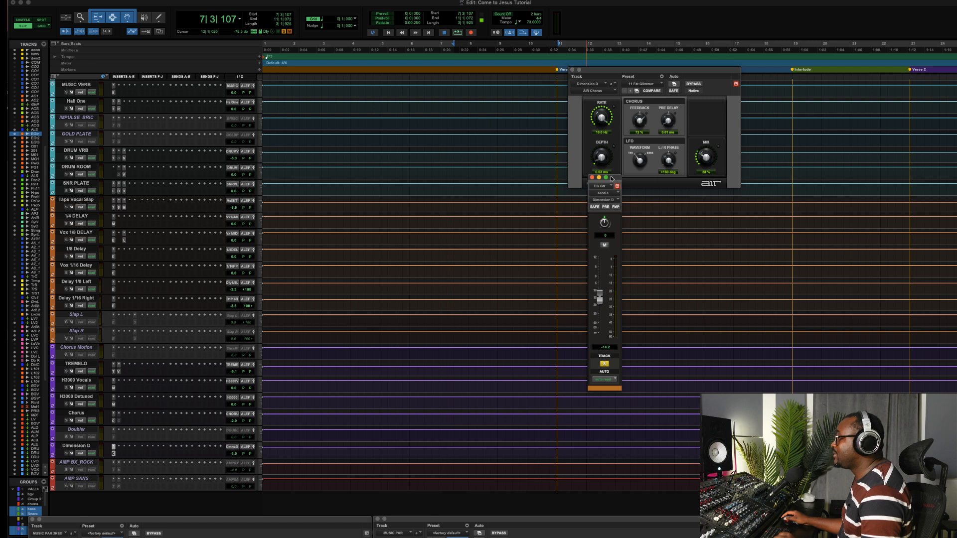
left_click_drag(612, 178, 740, 191)
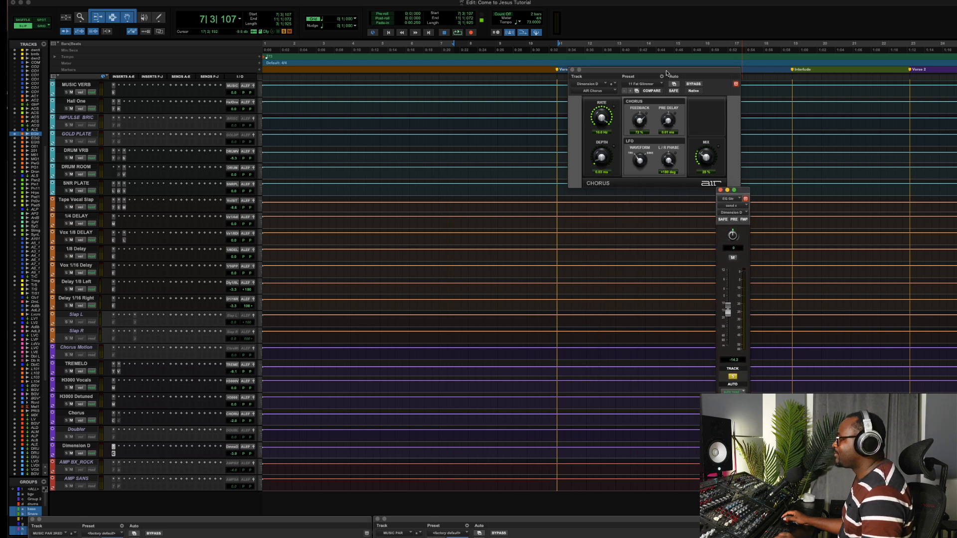
left_click_drag(666, 73, 459, 285)
Return to the EG Gtr track and slightly lower its Dimension D send level while the selected phrase plays
scroll(465, 275, "up", 8)
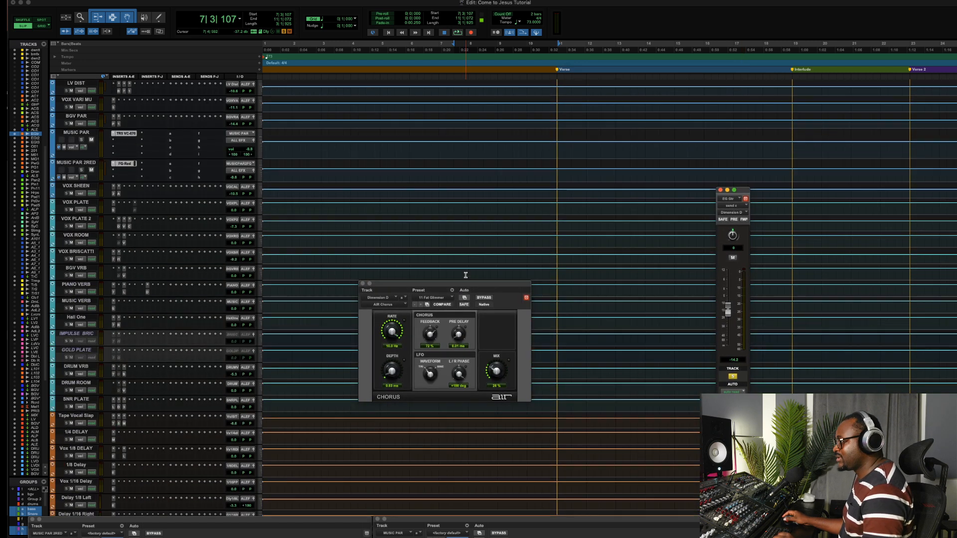
scroll(466, 276, "up", 15)
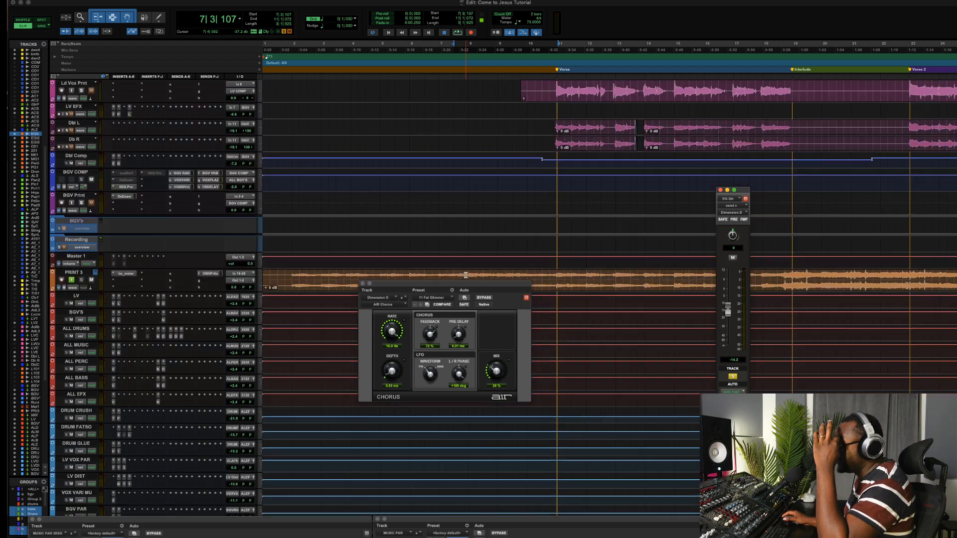
scroll(465, 275, "up", 15)
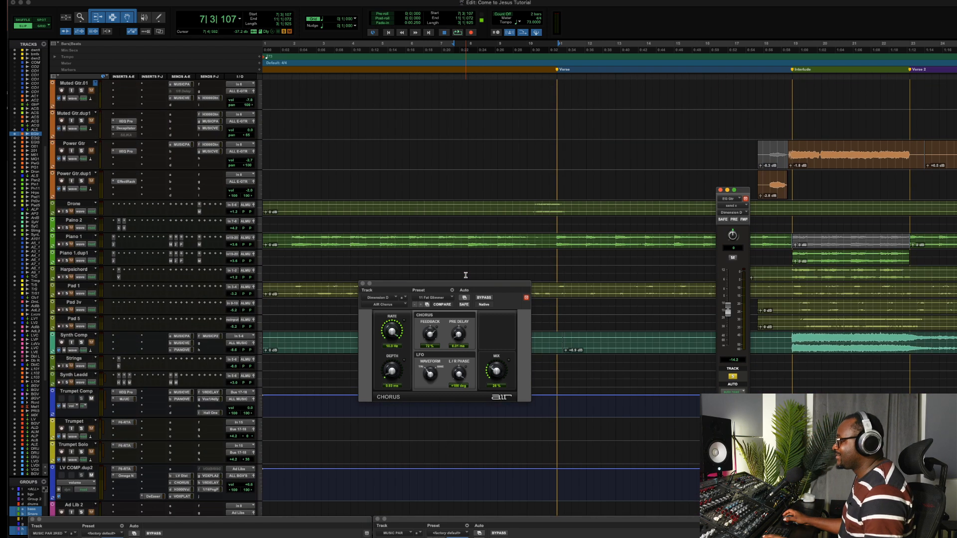
scroll(465, 275, "up", 8)
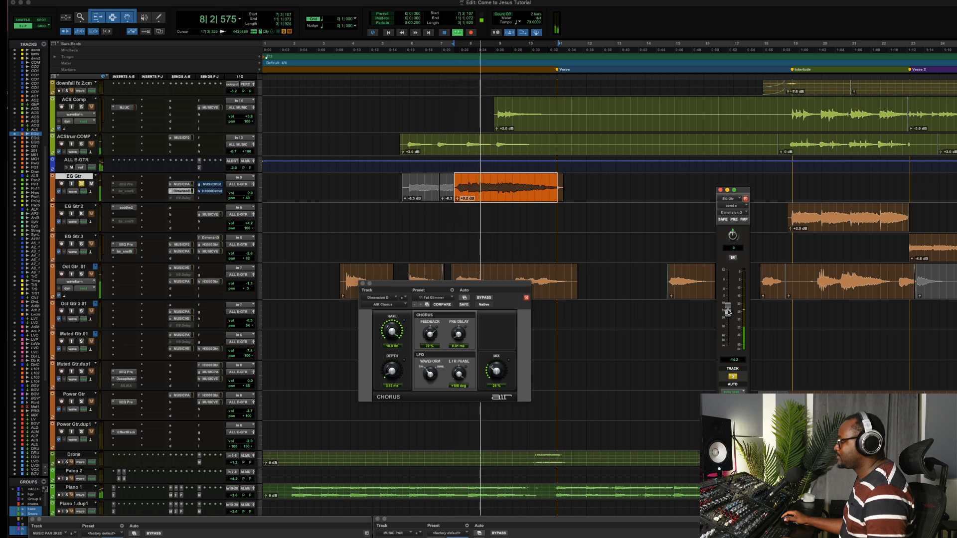
mouse_move(727, 312)
left_mouse_down()
mouse_move(731, 284)
mouse_move(730, 315)
left_mouse_up()
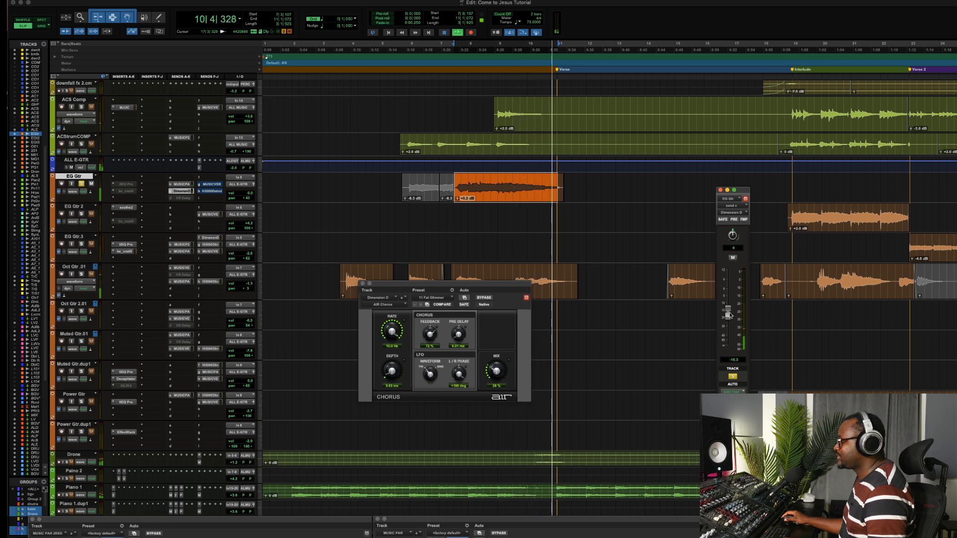
key("space")
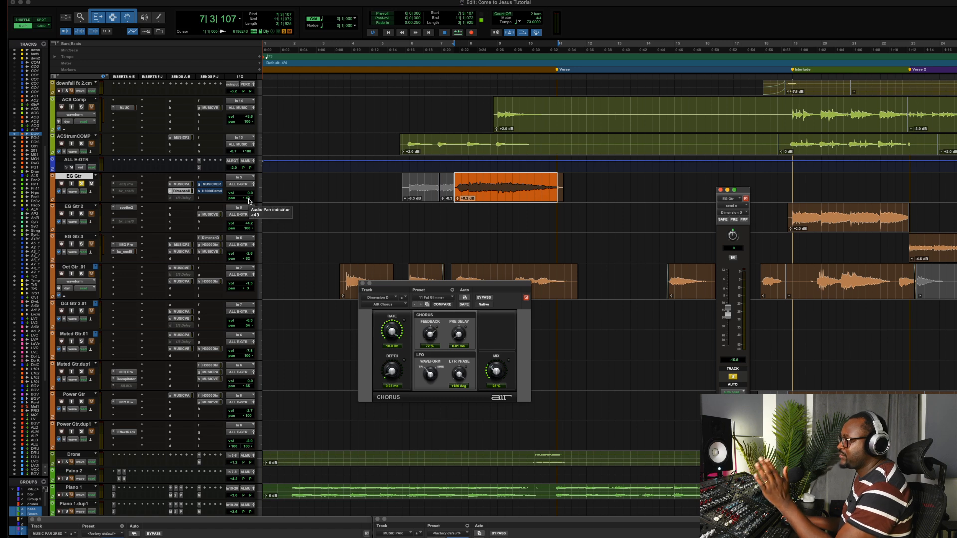
Turn on Follow Main Pan for EG Gtr's Dimension D send, audition the phrase, turn the option off, and replay
left_click(744, 220)
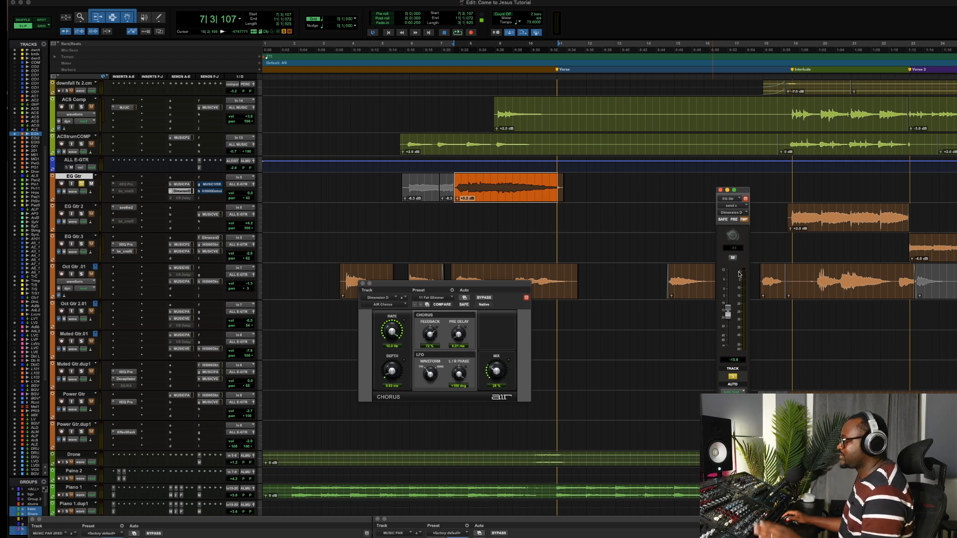
key("space")
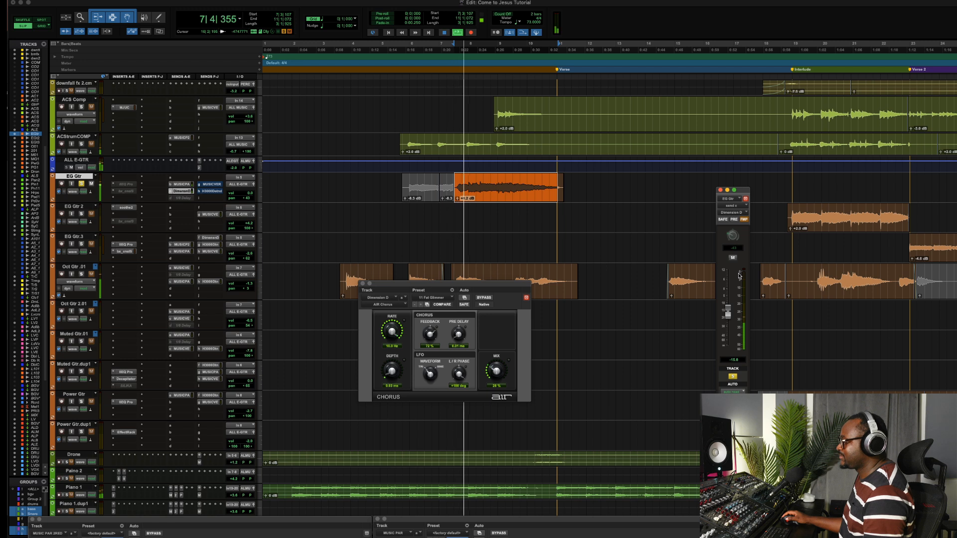
key("space")
left_click(744, 220)
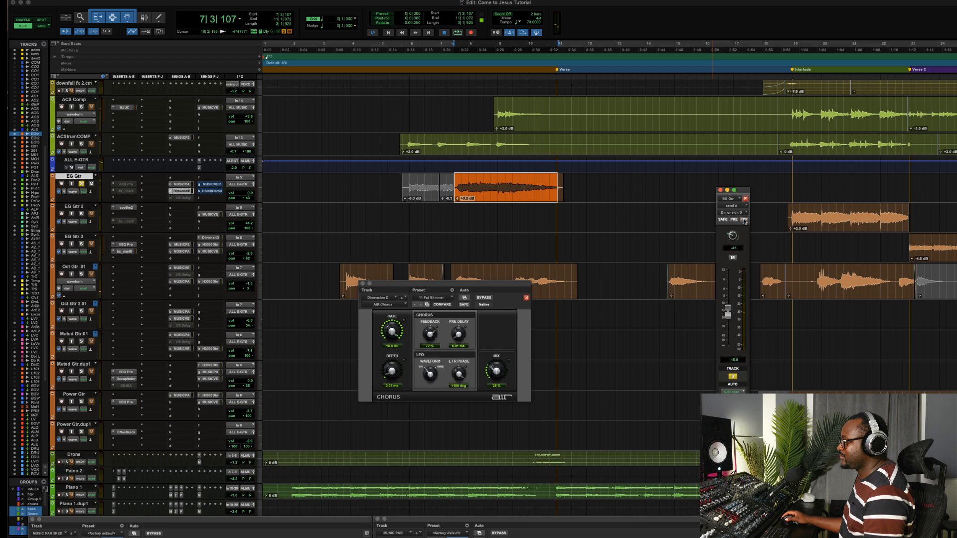
key("space")
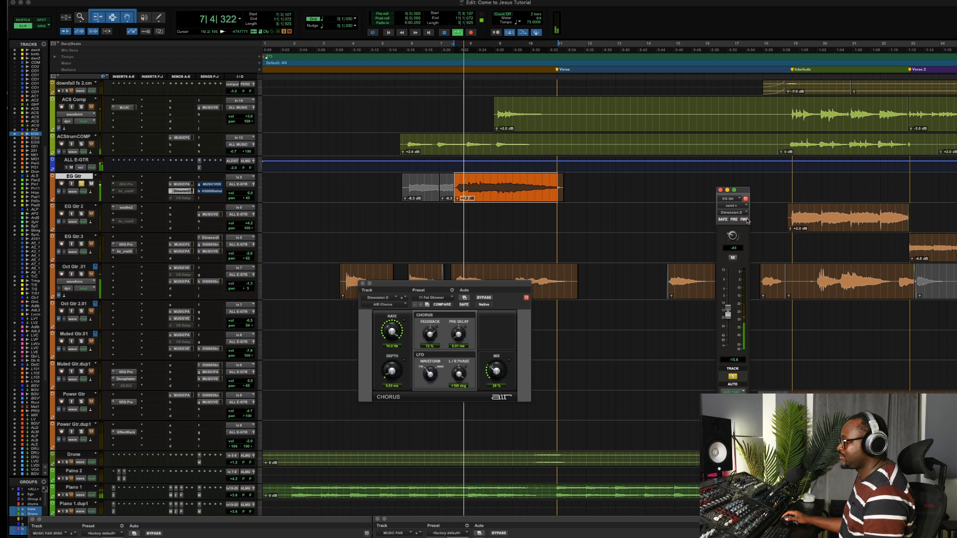
Stop playback, unmute EG Gtr's MUSIC VERB send, and move its send window beside the AIR Chorus window
left_click(211, 184)
key("space")
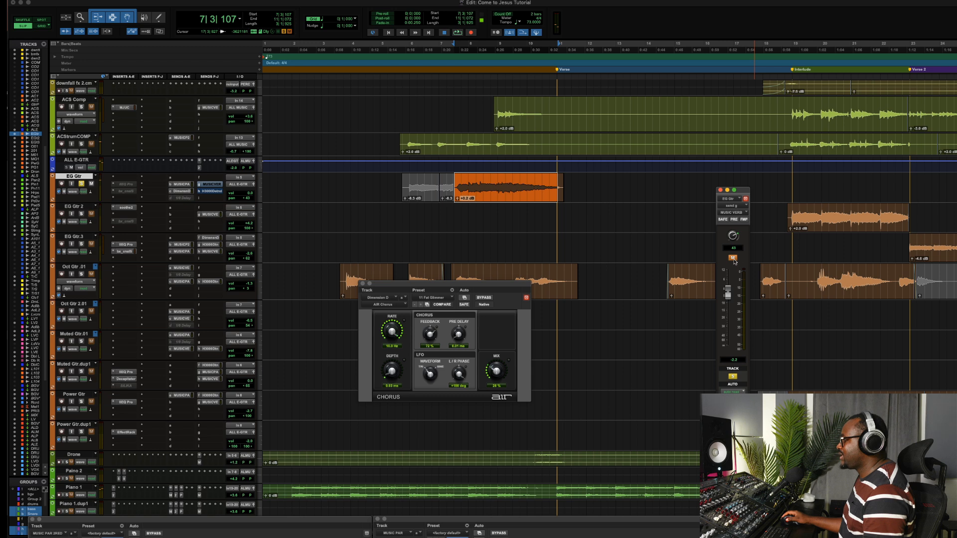
left_click(732, 258)
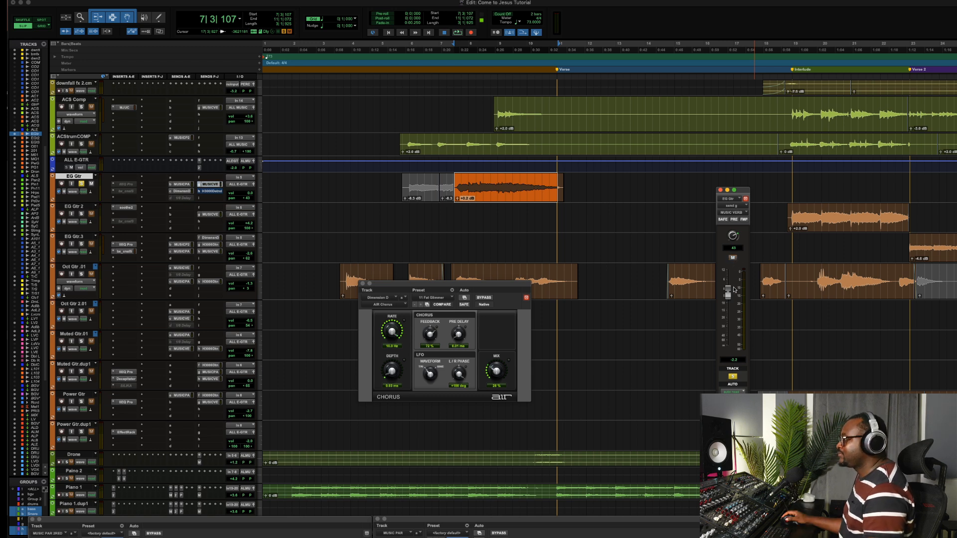
left_click_drag(744, 193, 576, 222)
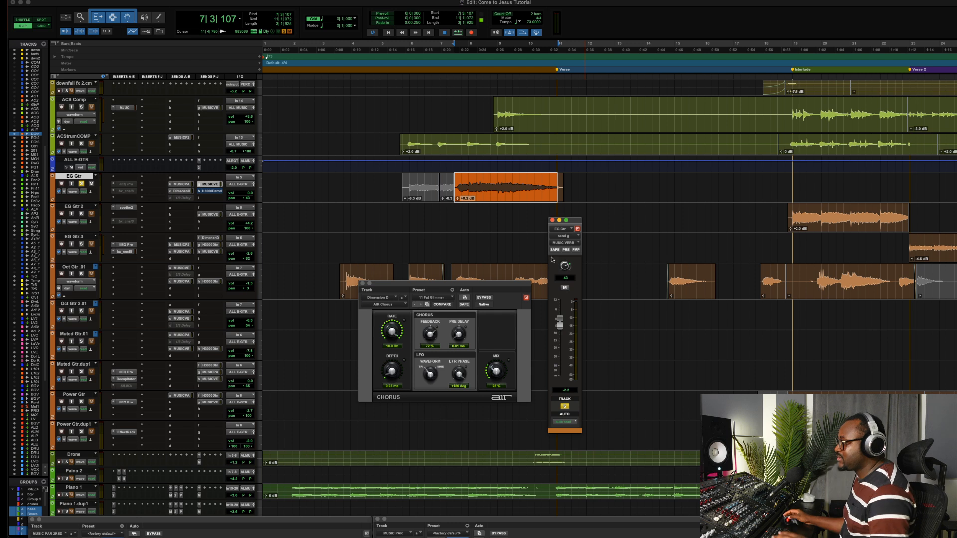
Audition EG Gtr's phrase with the MUSIC VERB send active, and open and unmute the track's H3000 Detune send
key("space")
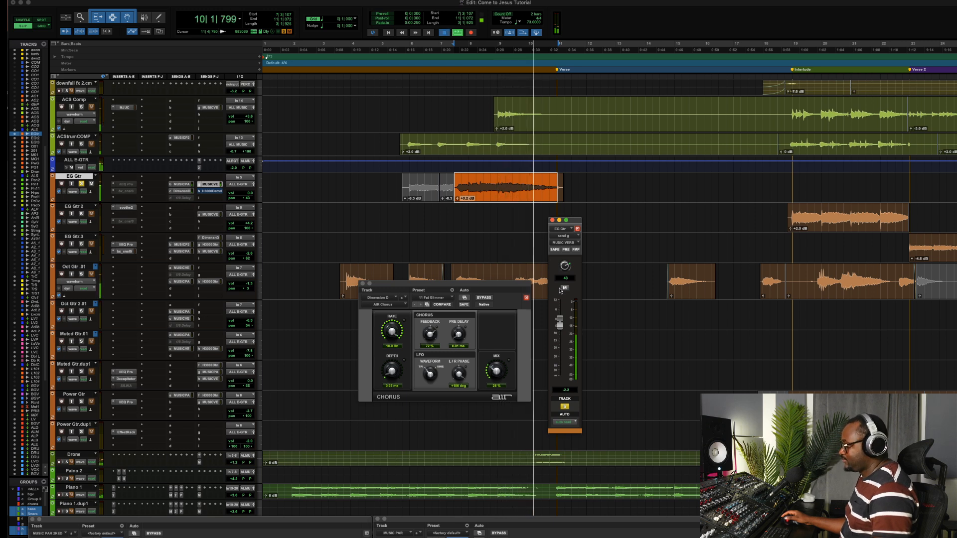
key("space")
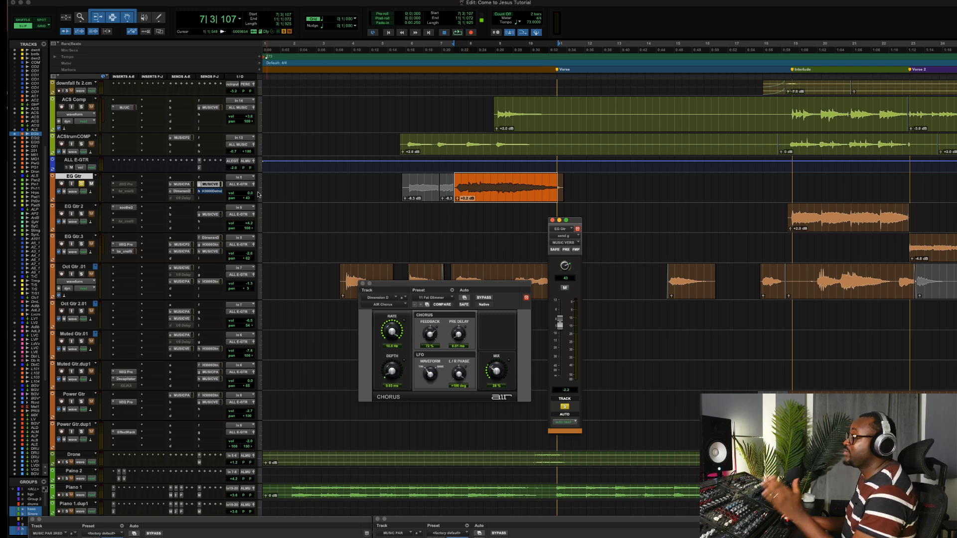
left_click(210, 192)
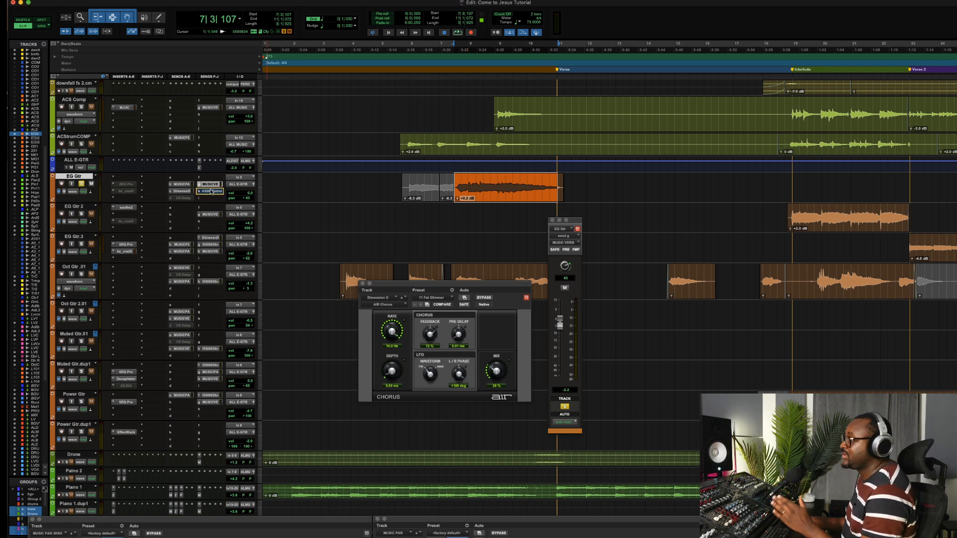
left_click(564, 288)
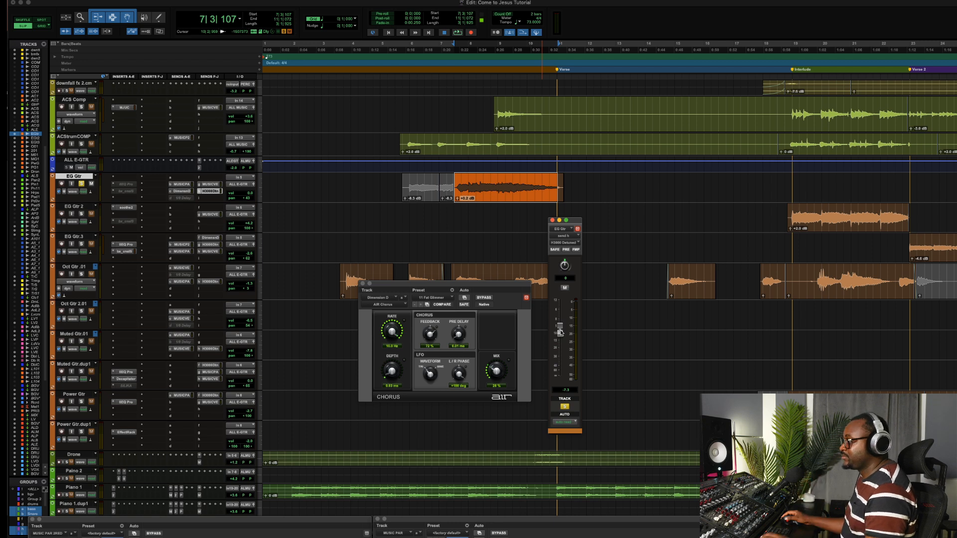
Slightly lower EG Gtr's H3000 Detune send level while the selected phrase plays, and stop playback
key("space")
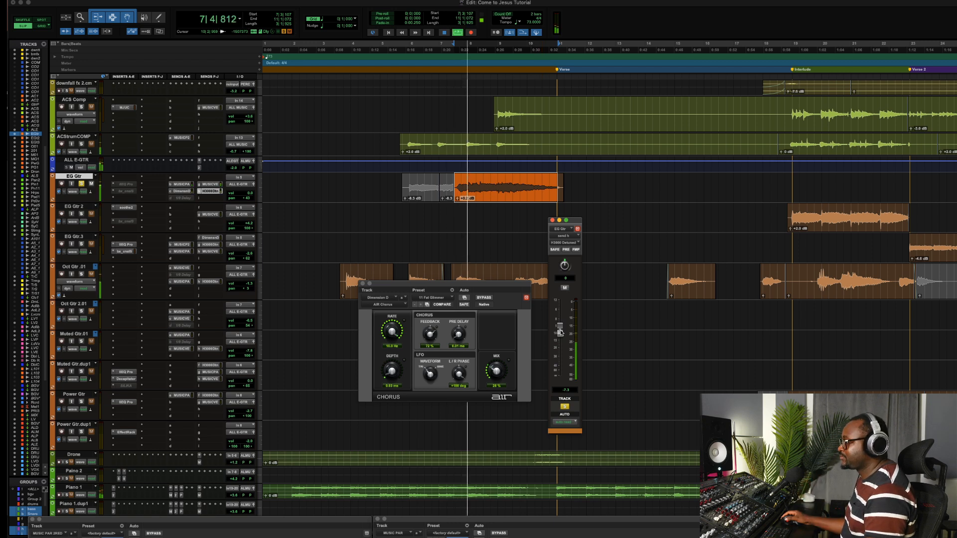
mouse_move(560, 333)
left_mouse_down()
mouse_move(561, 316)
mouse_move(560, 334)
left_mouse_up()
key("space")
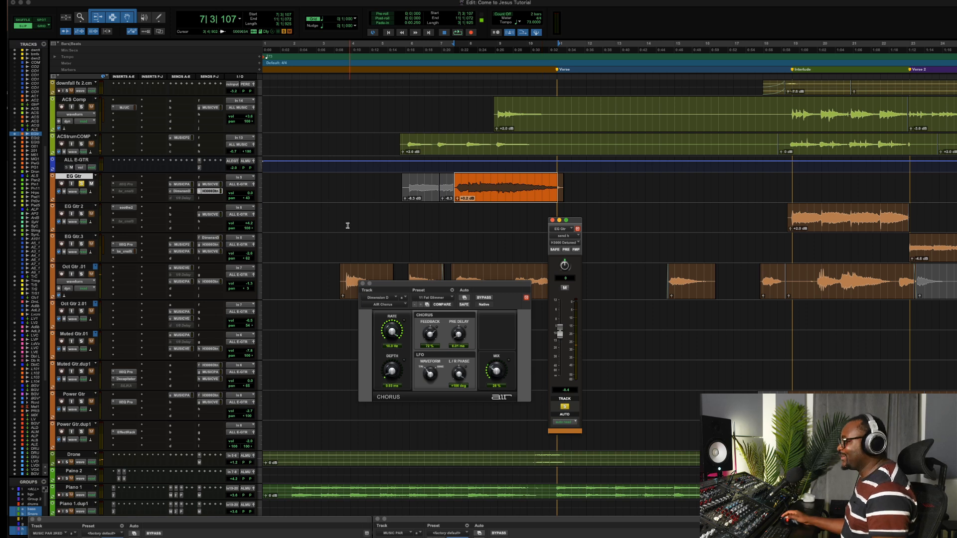
Compare the phrase with all of EG Gtr's sends muted and active, leave them muted, and take the track out of solo
key("shift+q")
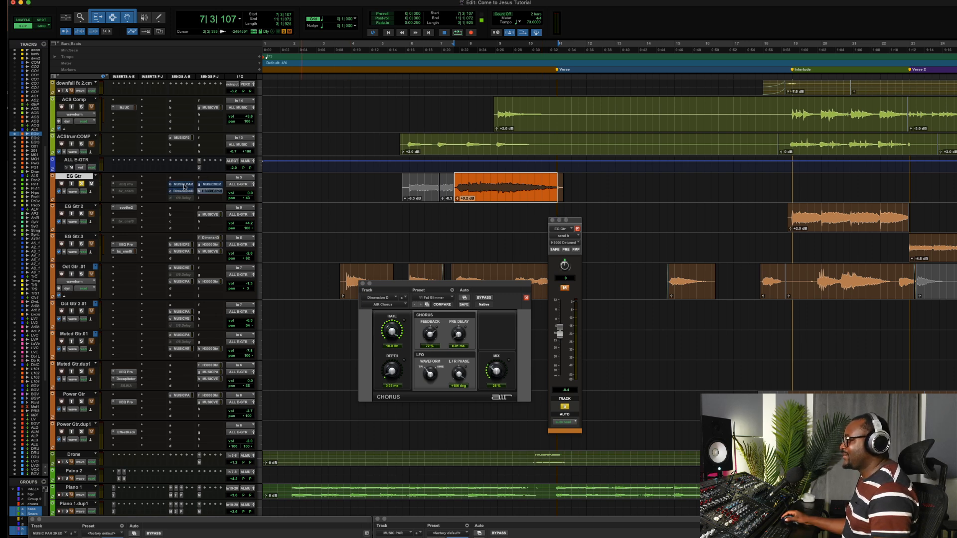
key("space")
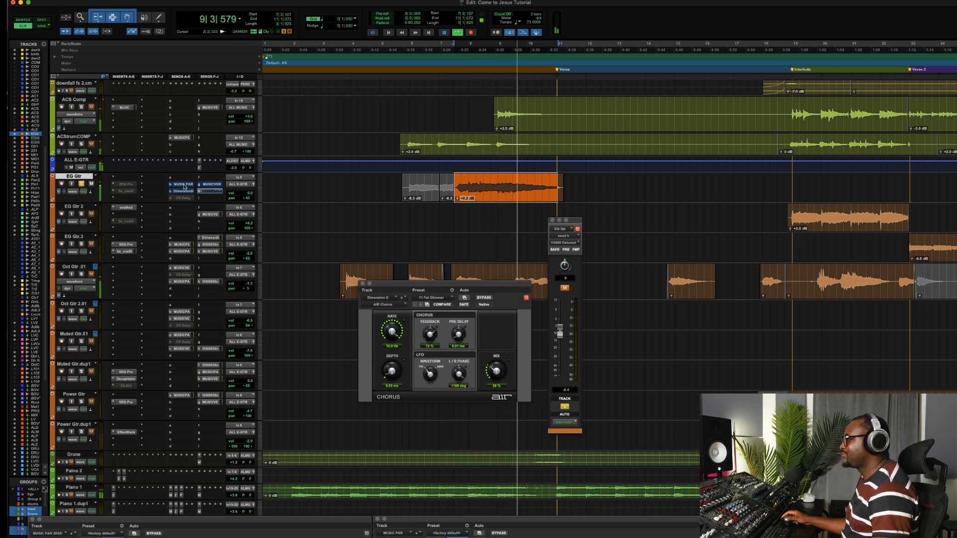
key("shift+q")
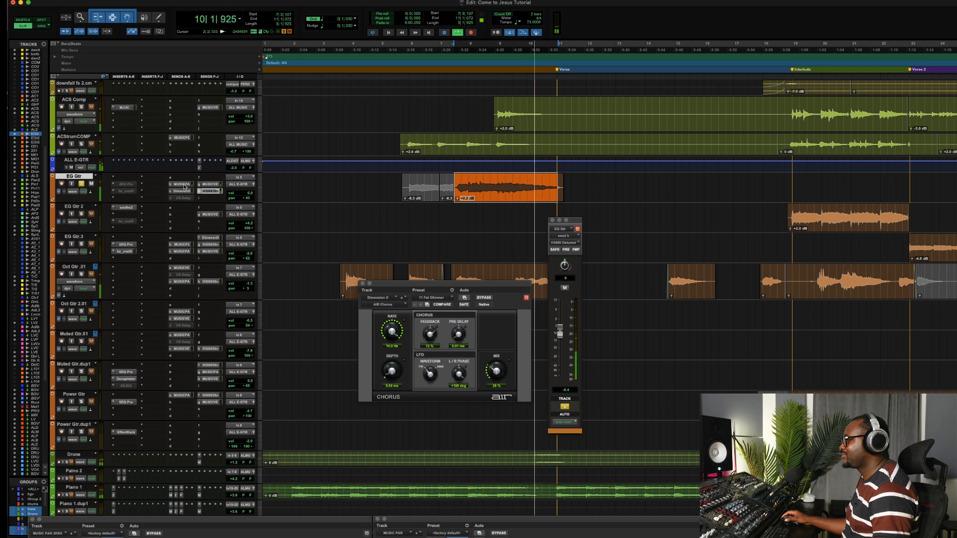
key("space")
key("space")
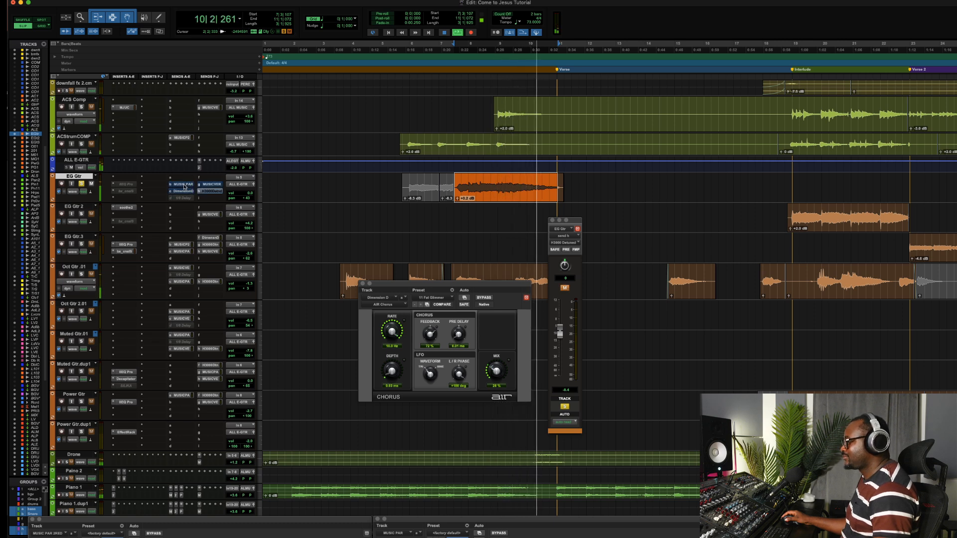
key("space")
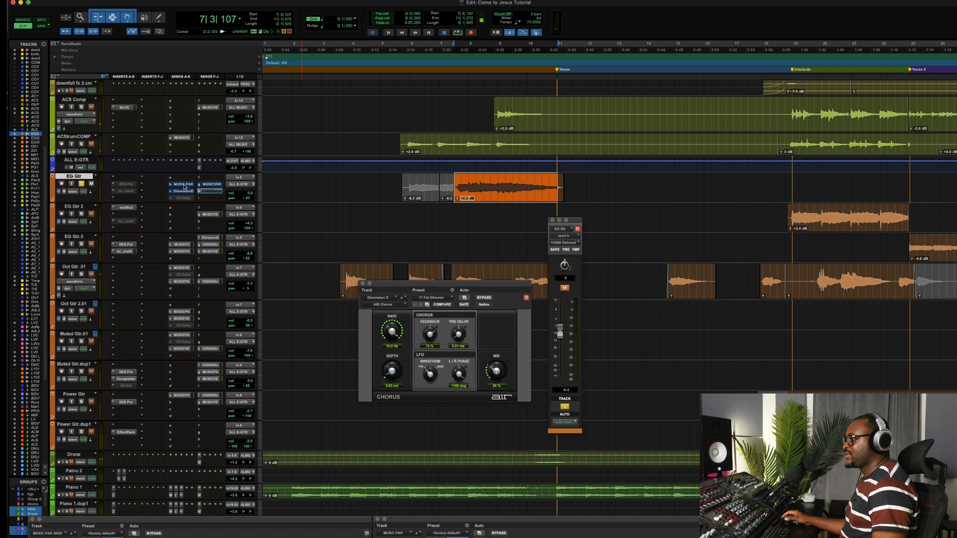
left_click(81, 184)
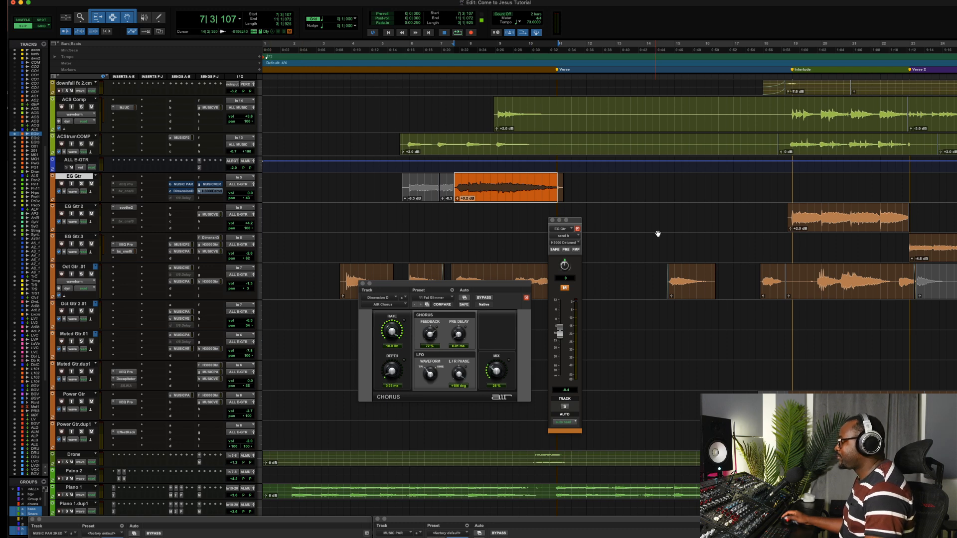
key("ctrl+Up")
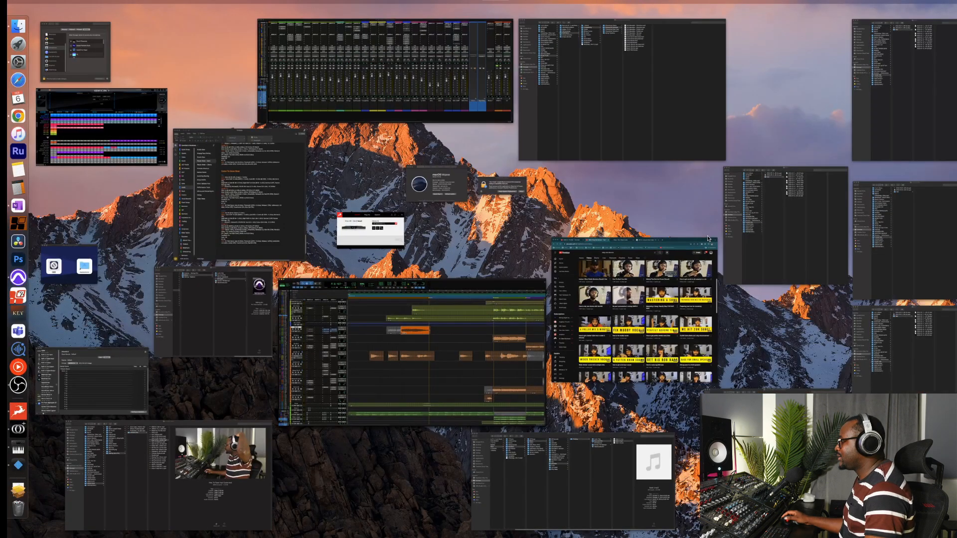
key("ctrl+Up")
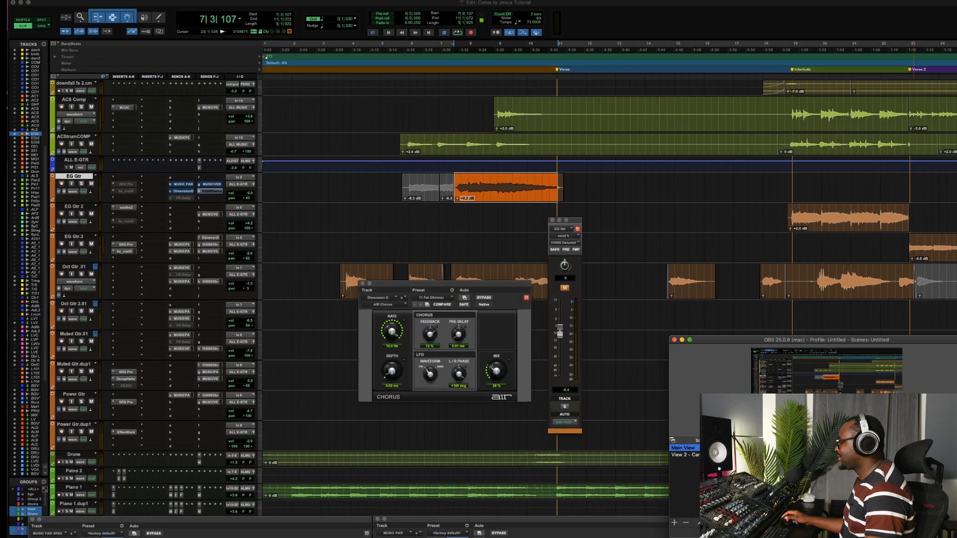
key("ctrl+Up")
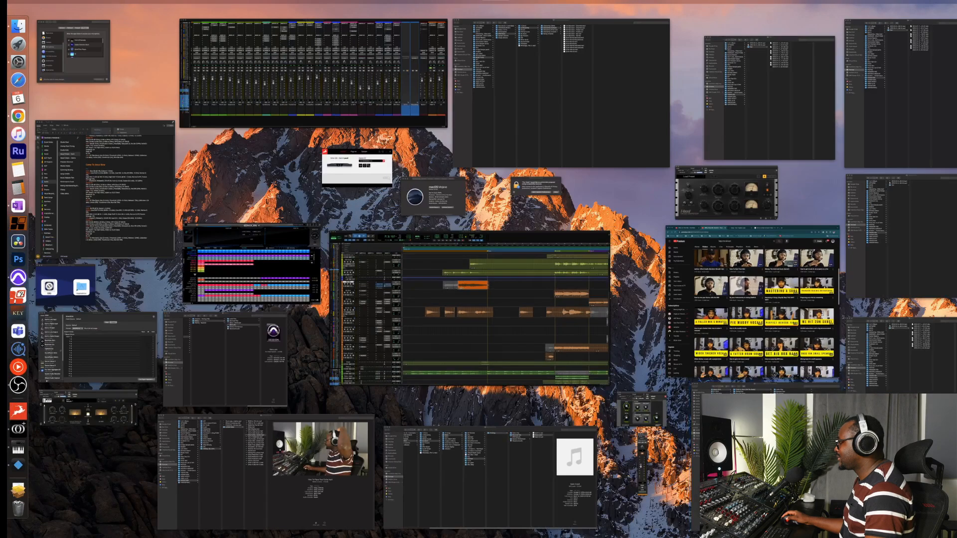
left_click(533, 316)
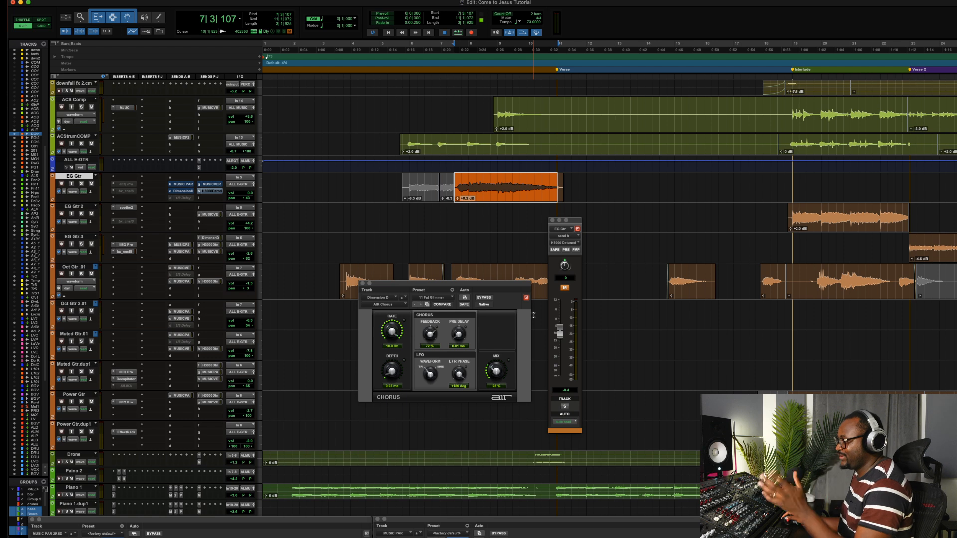
Close the AIR Chorus and EG Gtr send windows and unmute all of EG Gtr's sends
left_click_drag(383, 285, 347, 282)
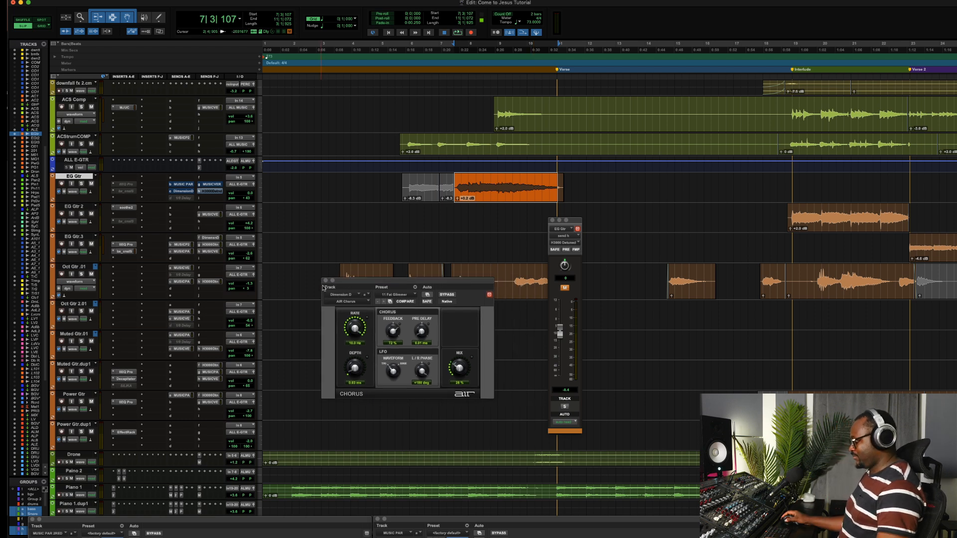
left_click(325, 281)
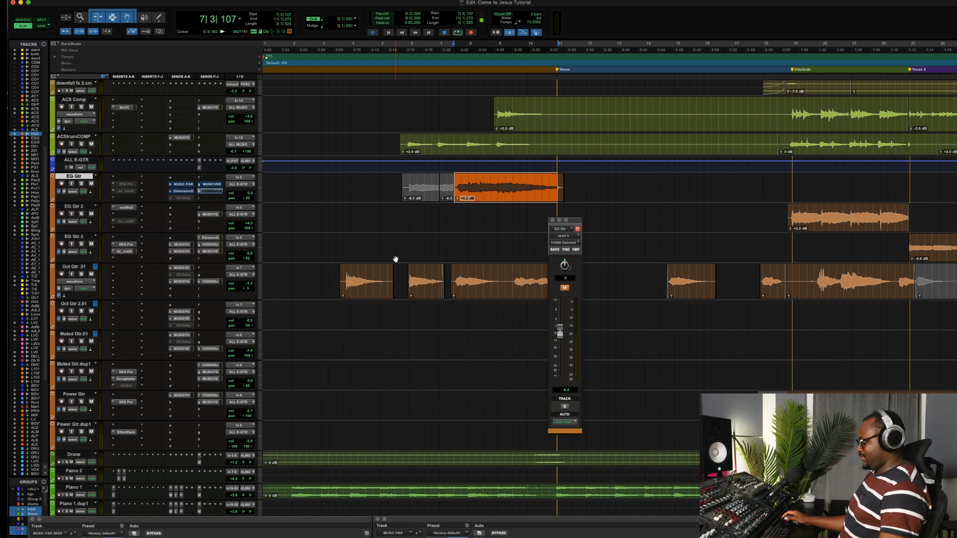
left_click(552, 220)
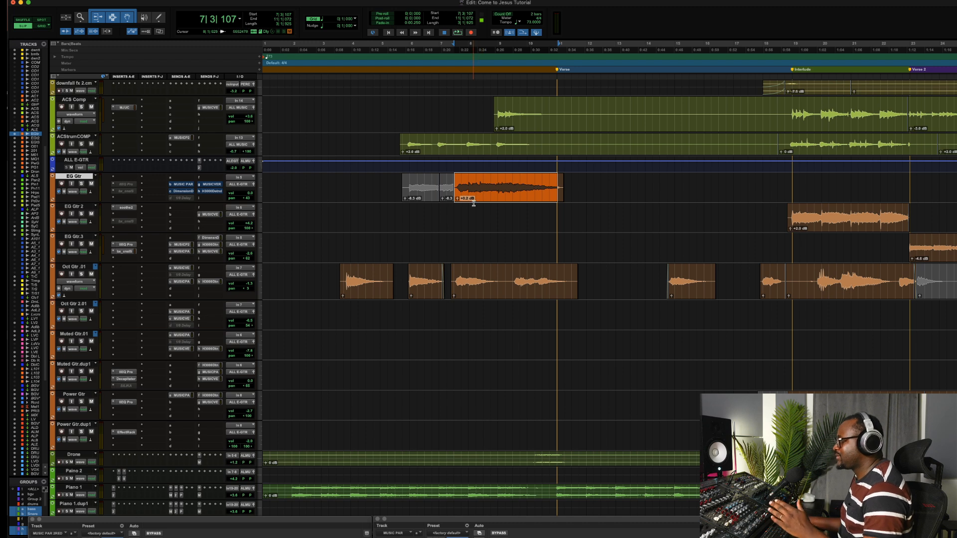
scroll(474, 191, "right", 3)
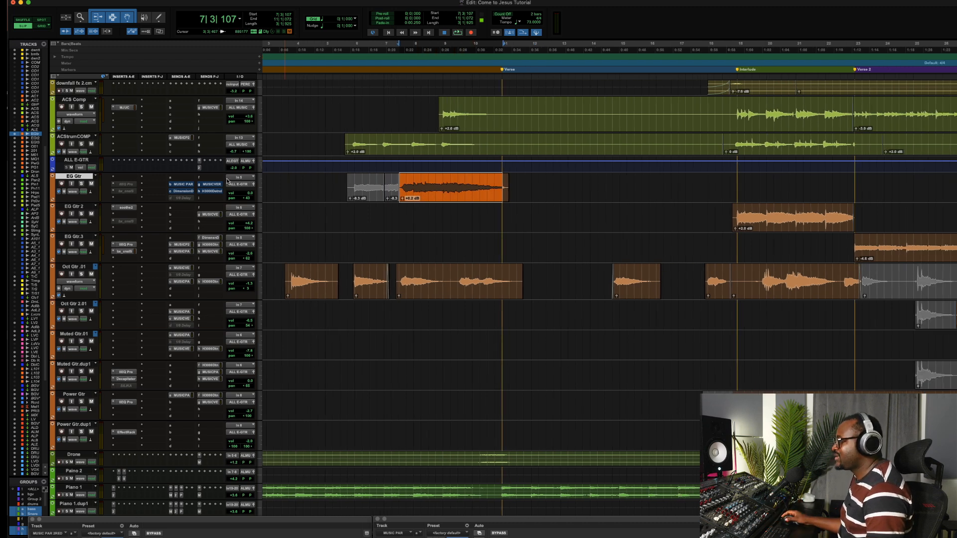
scroll(472, 234, "right", 12)
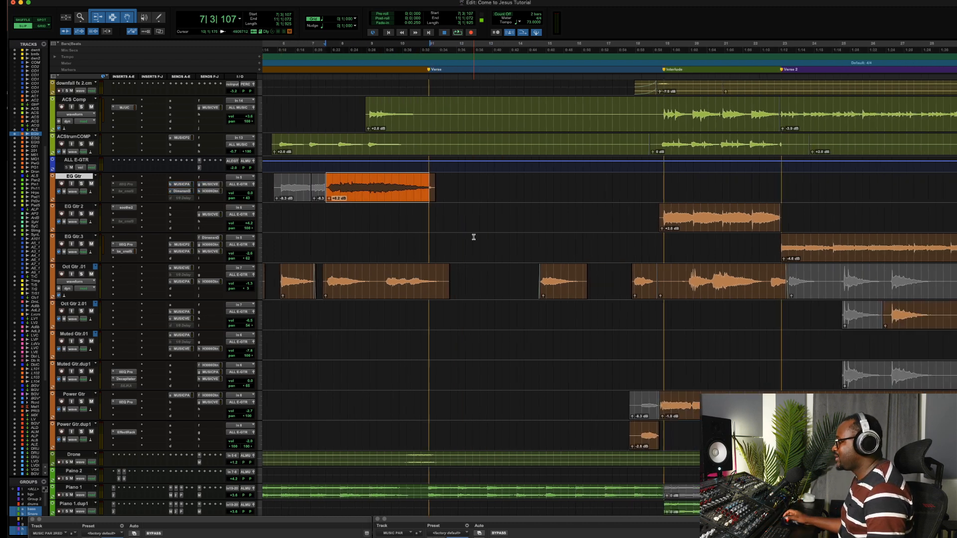
Select a passage of about six bars in EG Gtr 2's chorus clip, solo the track, and play the selection
left_click(516, 229)
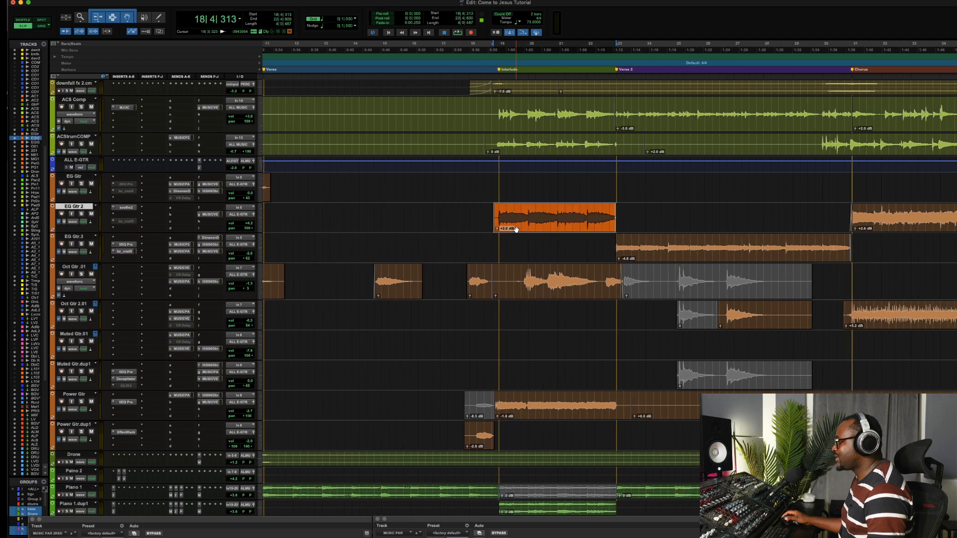
scroll(516, 230, "right", 6)
scroll(515, 229, "right", 10)
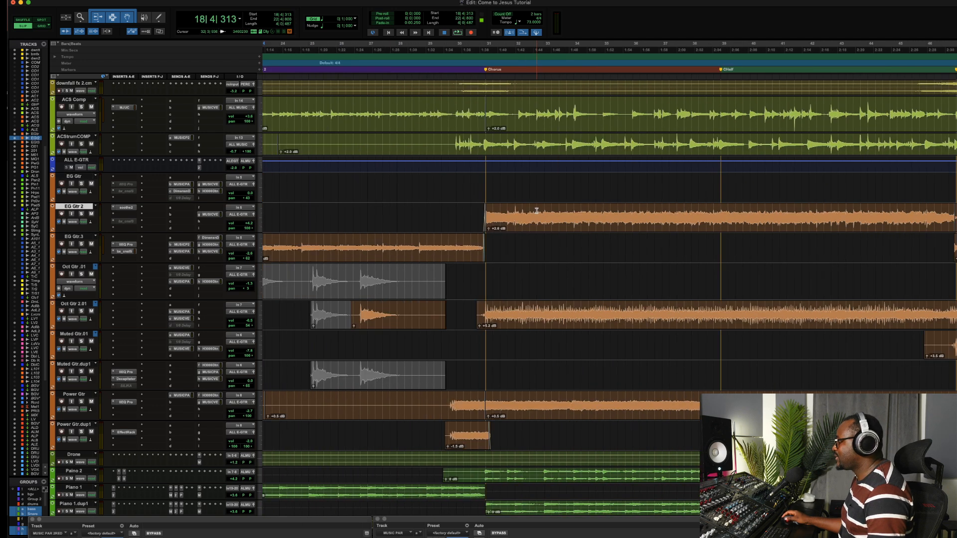
left_click_drag(537, 210, 707, 210)
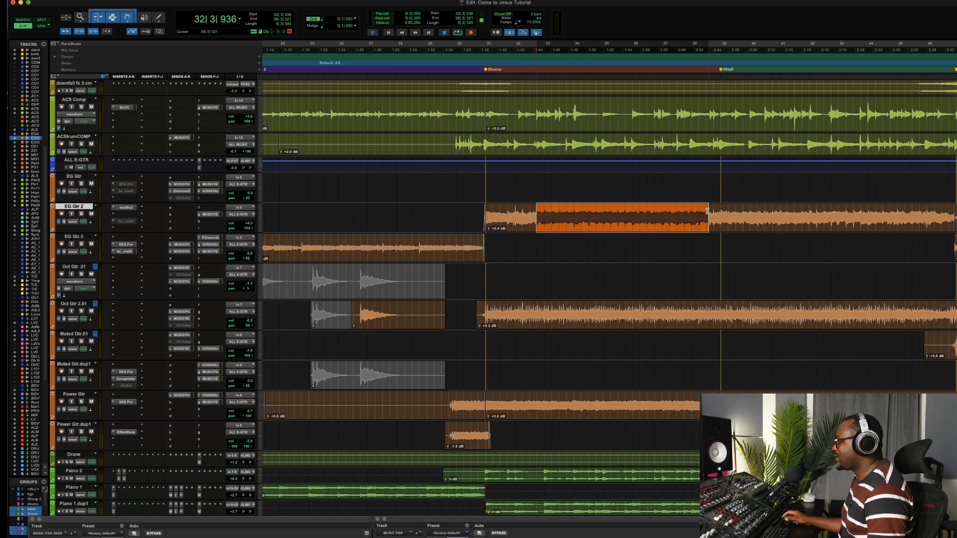
left_click(82, 214)
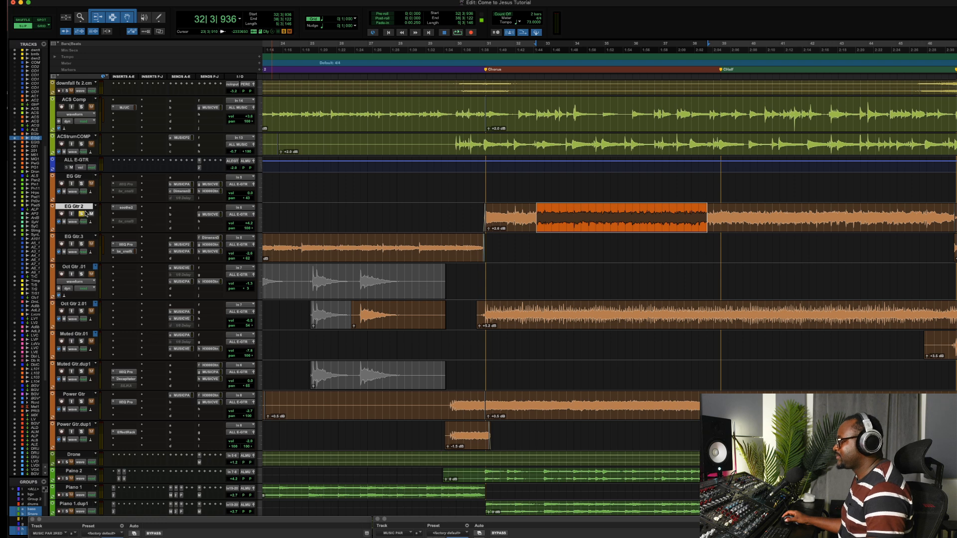
key("space")
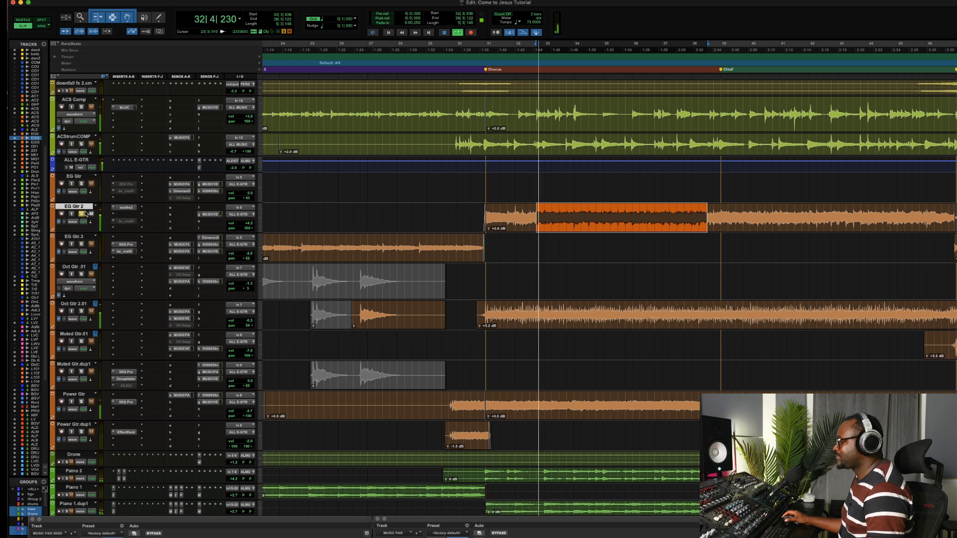
Open EG Gtr 2's MUSIC VERB send, turn on Follow Main Pan, and audition the chorus selection
left_click(210, 215)
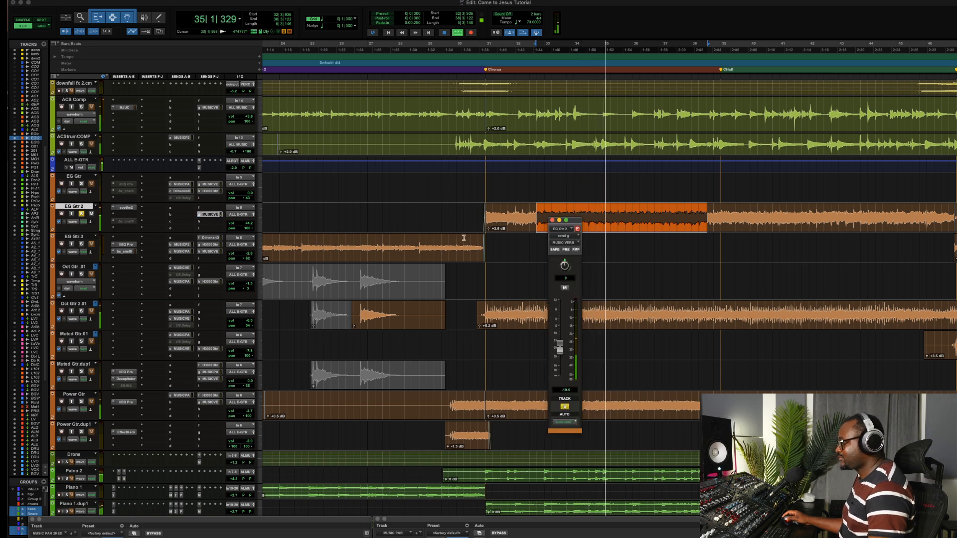
key("space")
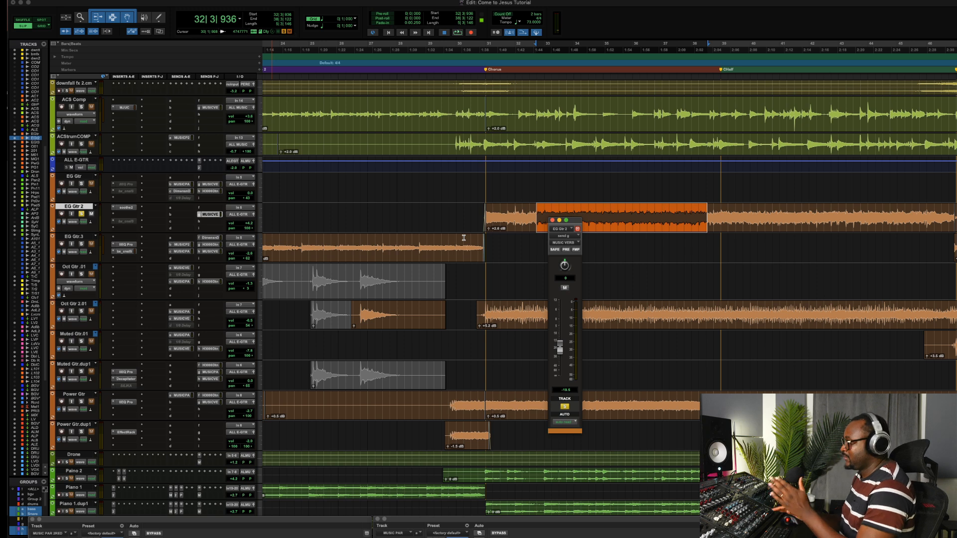
left_click(576, 250)
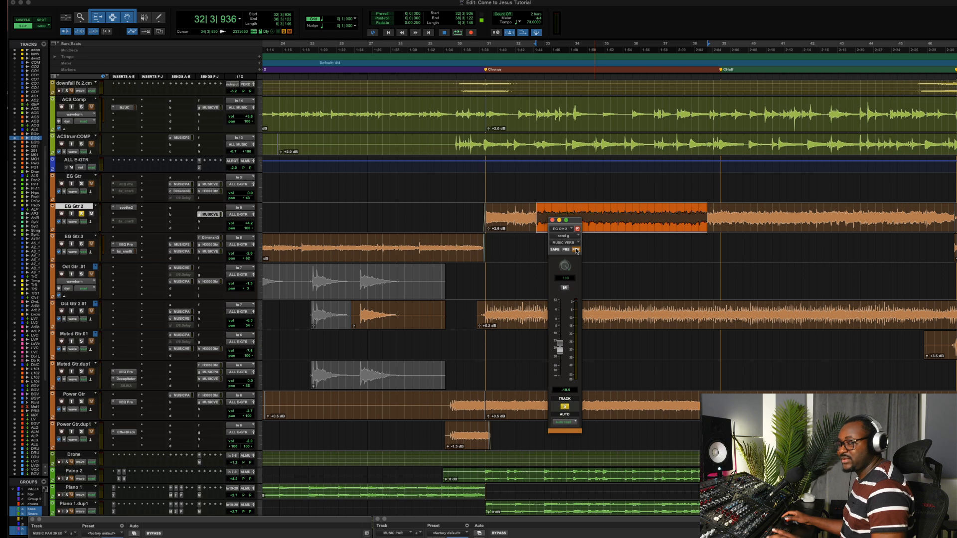
key("space")
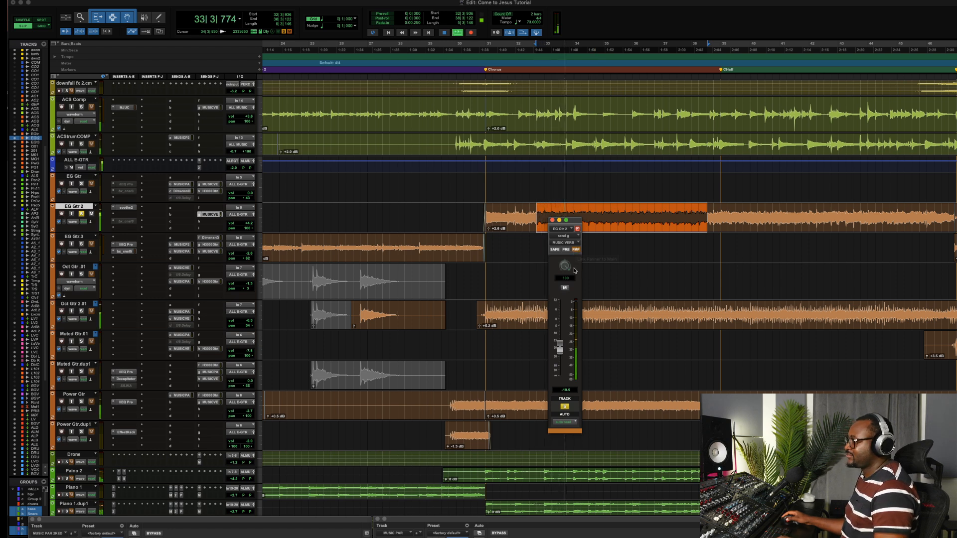
key("space")
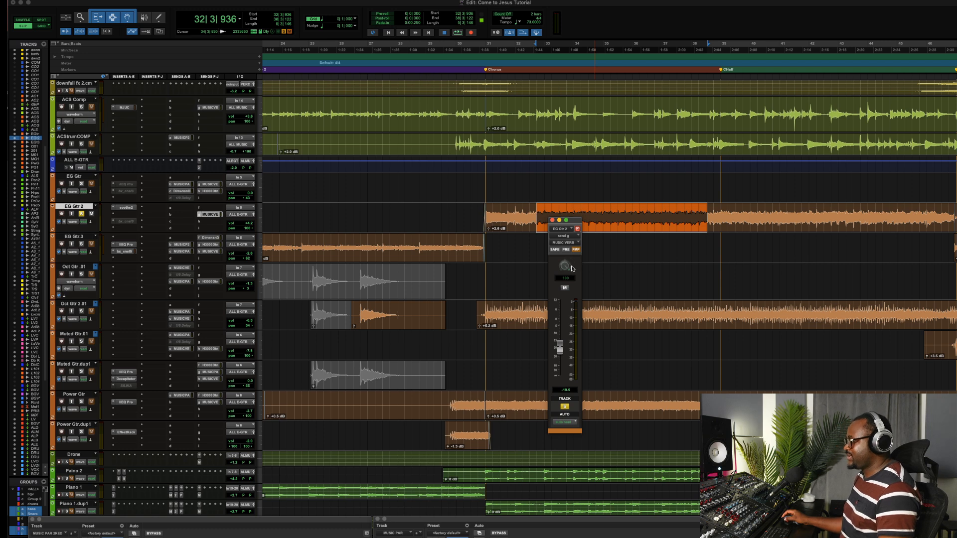
Replay the selection while muting and unmuting EG Gtr 2's MUSIC VERB send, turn off Follow Main Pan, and play again
key("space")
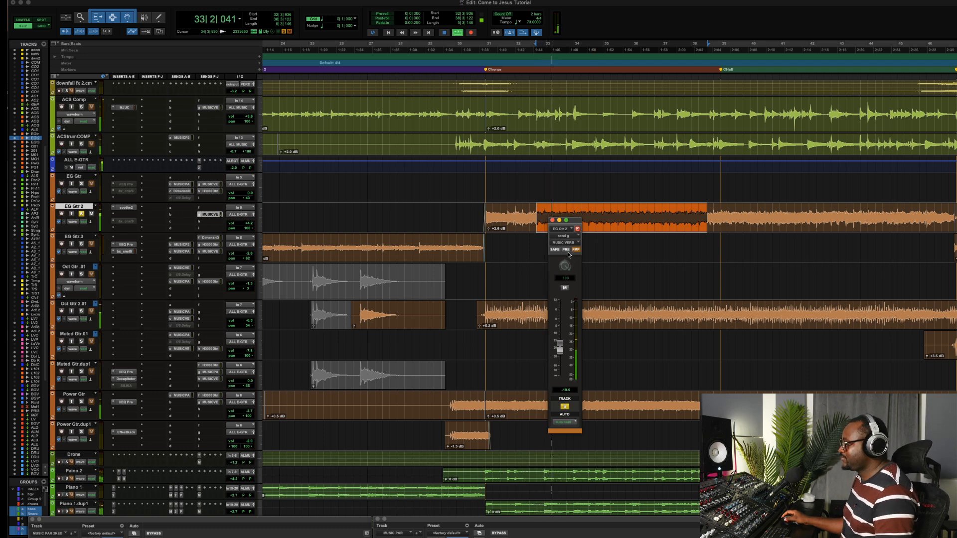
left_click(565, 288)
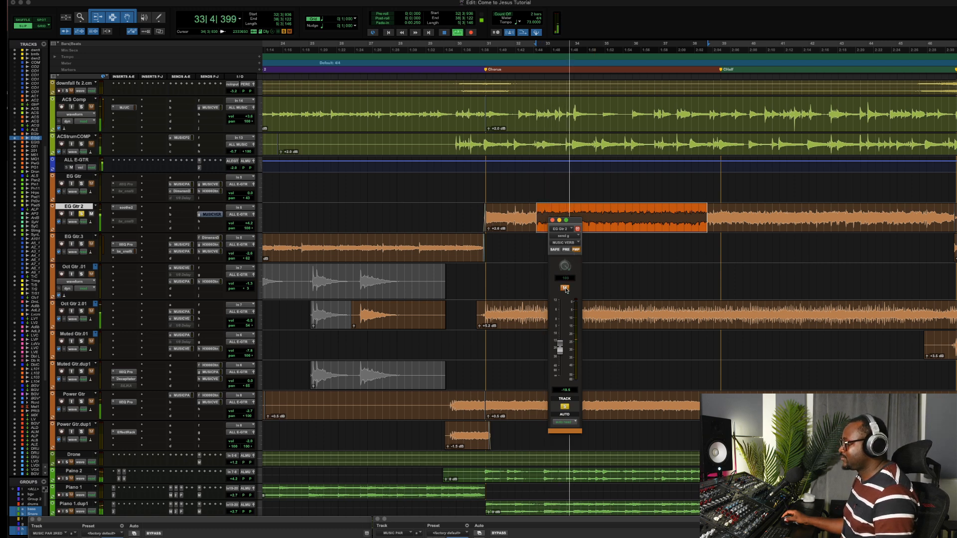
left_click(565, 288)
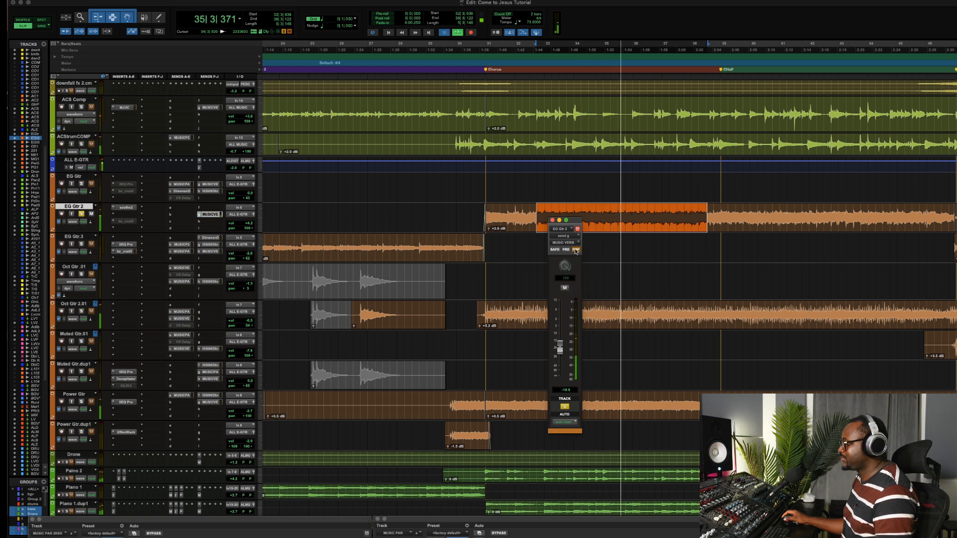
key("space")
key("space")
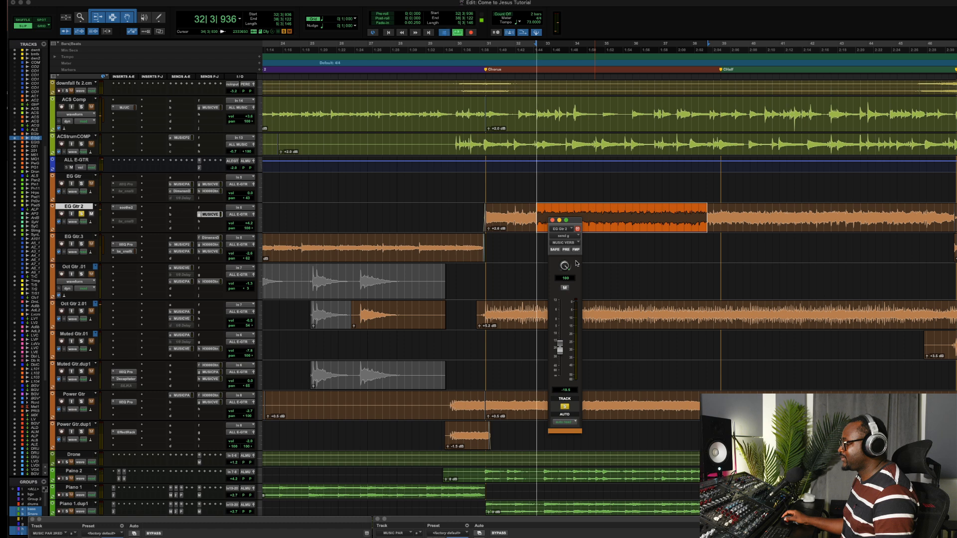
Center the pan of EG Gtr 2's MUSIC VERB send at 0 while the selection plays, and stop playback
left_click(564, 265, "alt")
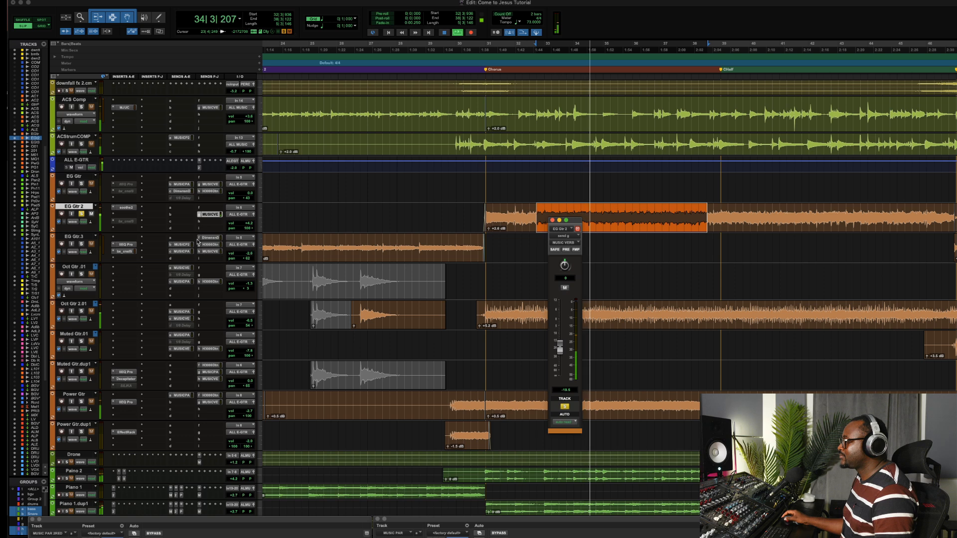
key("space")
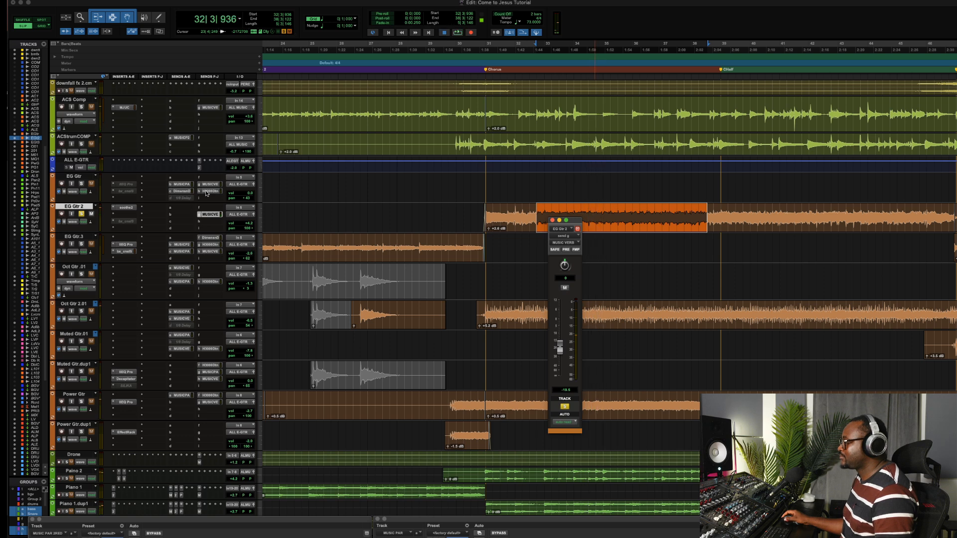
Inspect the pan settings of EG Gtr's MUSIC VERB and Dimension D sends, and close the send window
left_click(206, 192)
left_click(212, 184)
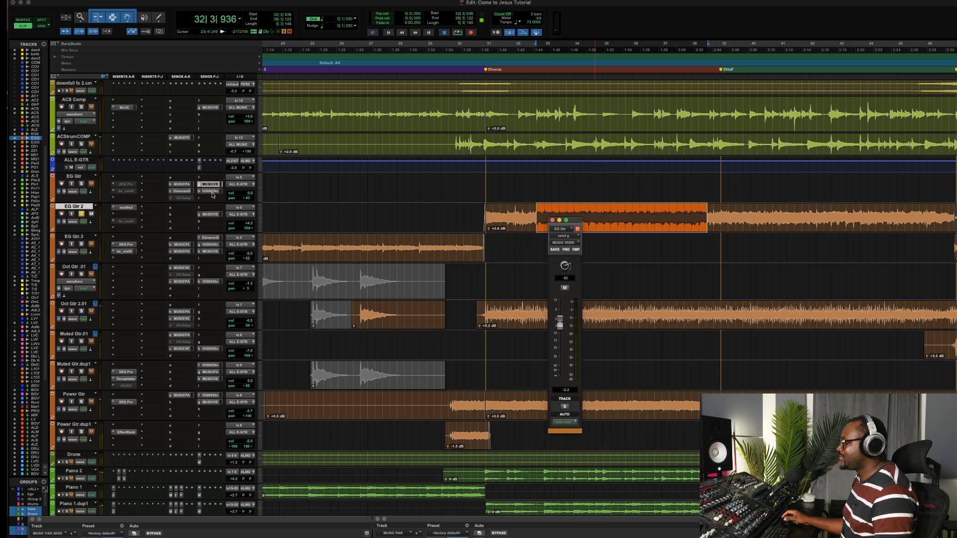
left_click(182, 191)
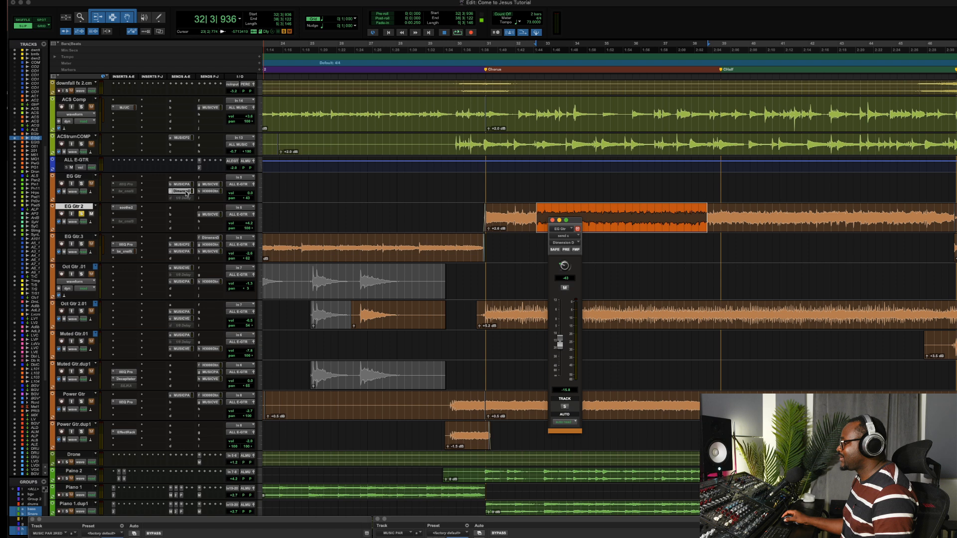
left_click(186, 193)
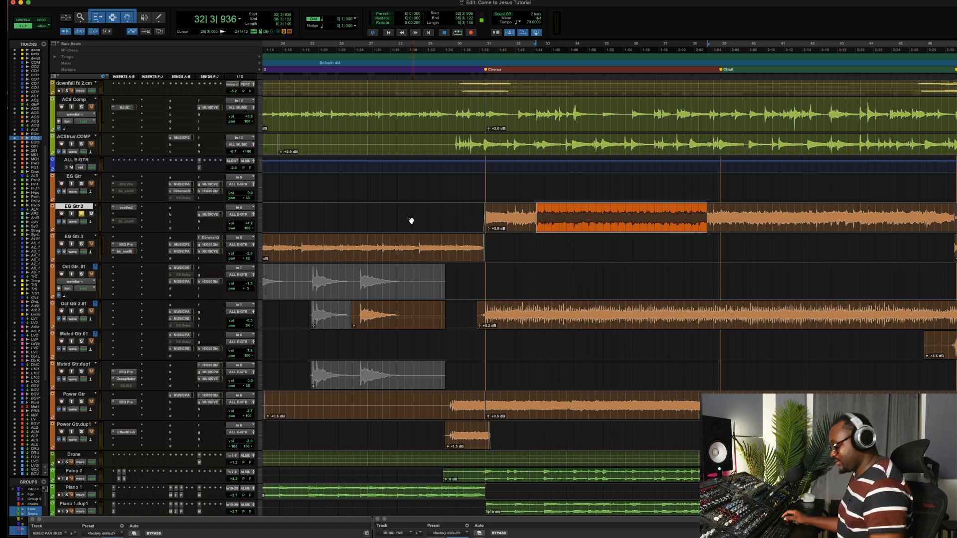
Solo EG Gtr.3 and select a passage of about four bars in its clip after the Verse again marker
scroll(410, 218, "right", 10)
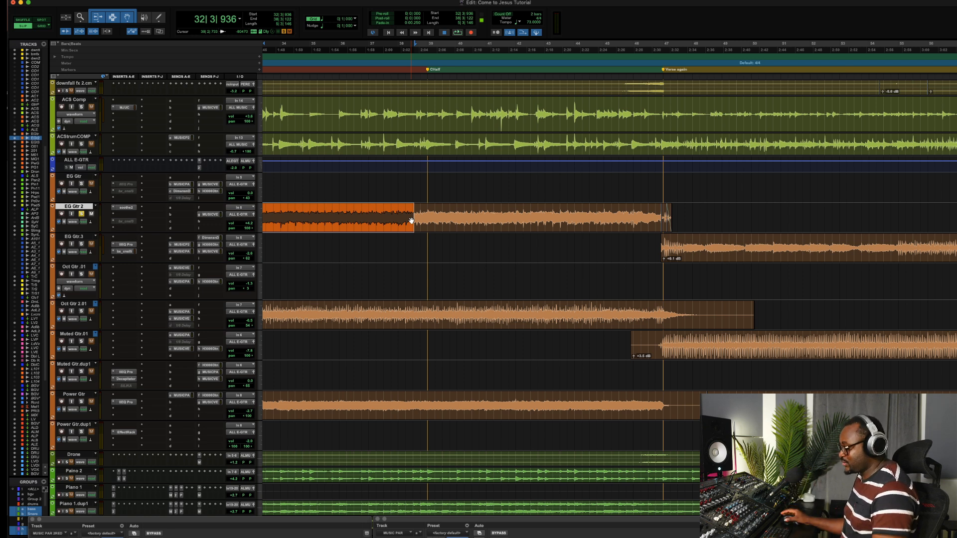
scroll(505, 226, "right", 7)
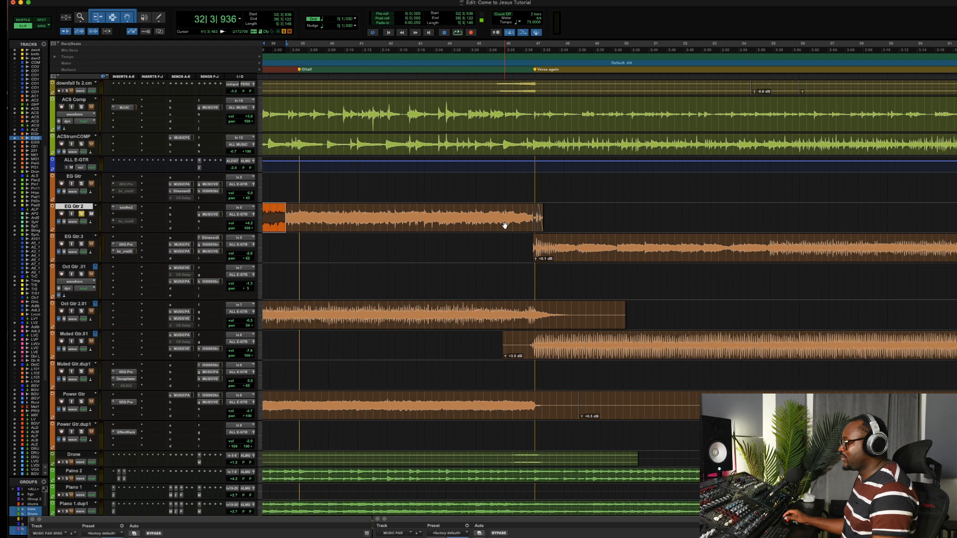
left_click(444, 212)
left_click_drag(444, 211, 555, 210)
left_click_drag(432, 211, 551, 211)
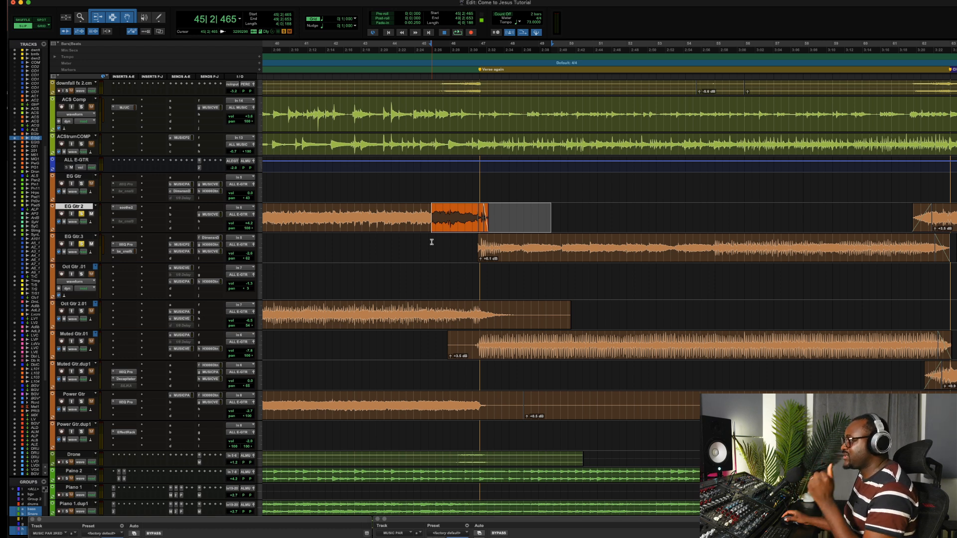
left_click(382, 219)
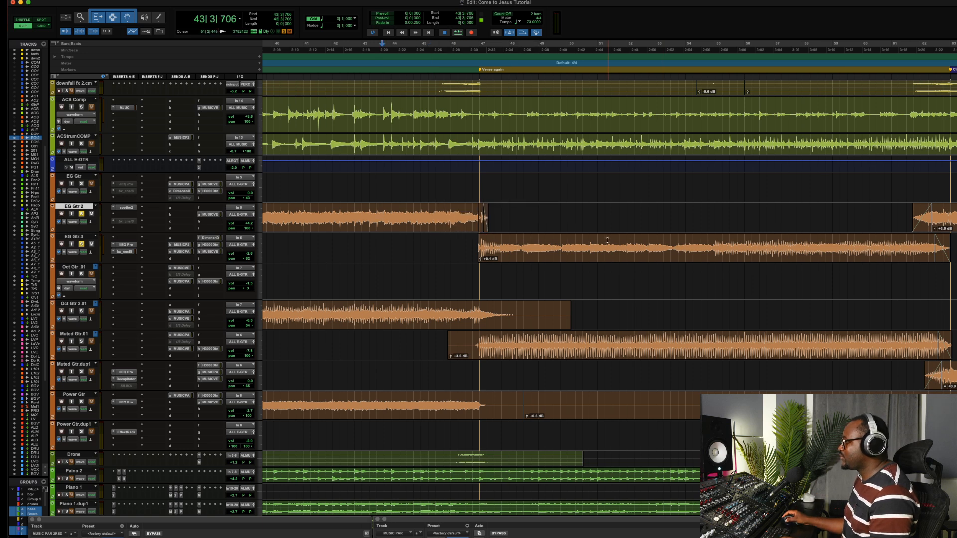
left_click_drag(607, 240, 716, 243)
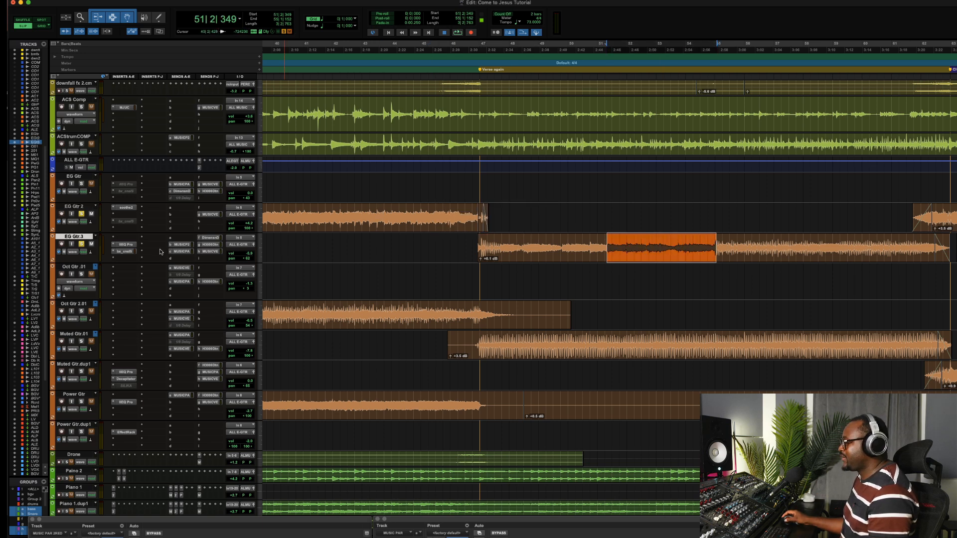
Play the EG Gtr.3 selection with all of its sends muted, and unmute them during playback to compare
key("shift+q")
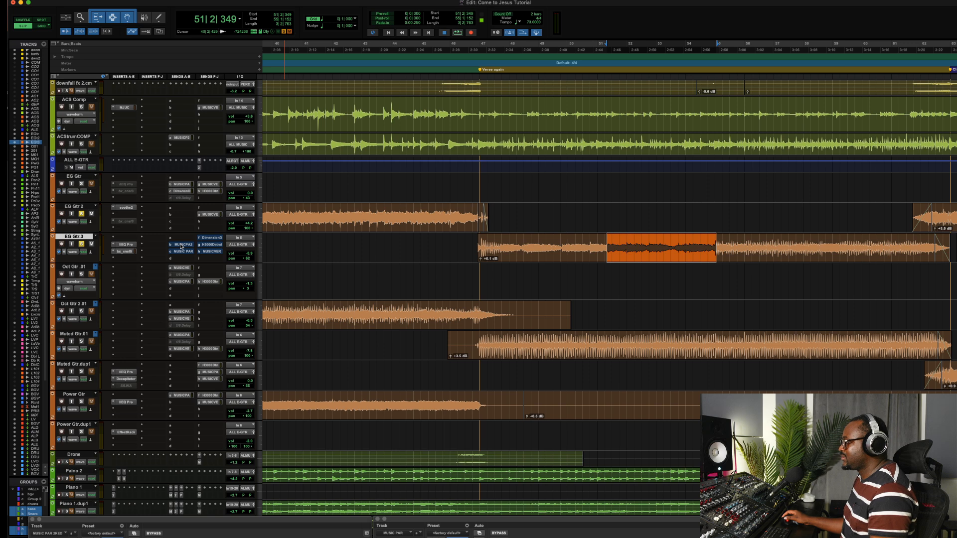
key("space")
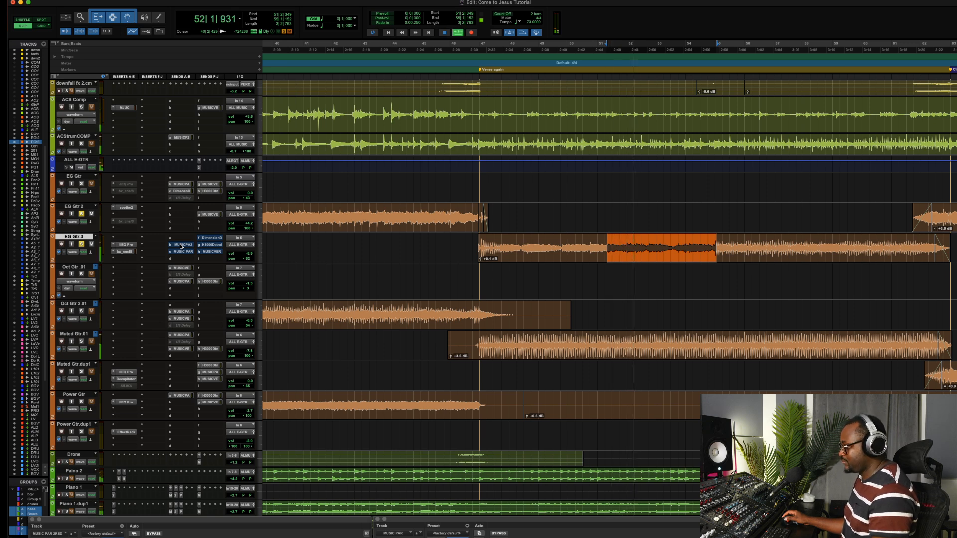
key("shift+q")
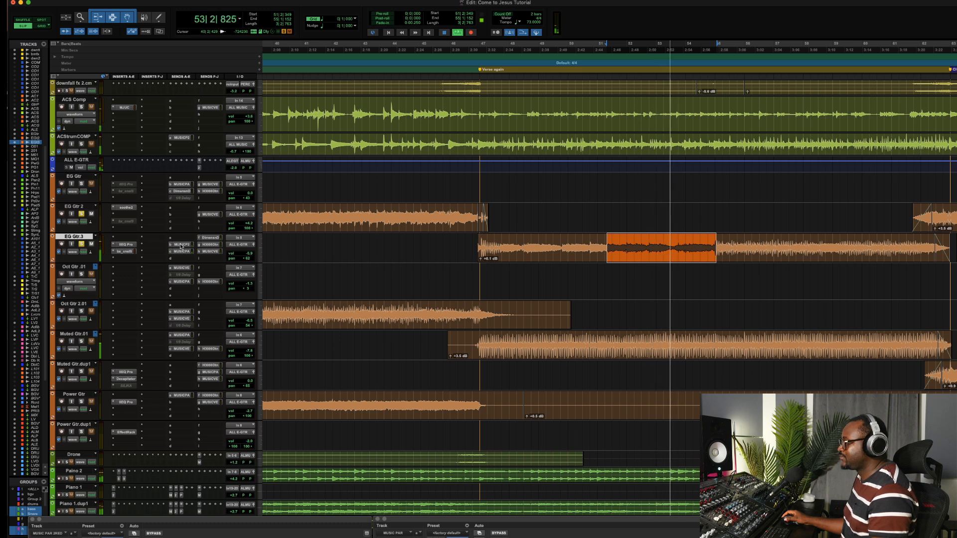
key("space")
Open EG Gtr.3's first parallel compression send, mute the sends after it, bring its FG-RED compressor into view, and play the selection
left_click(181, 245)
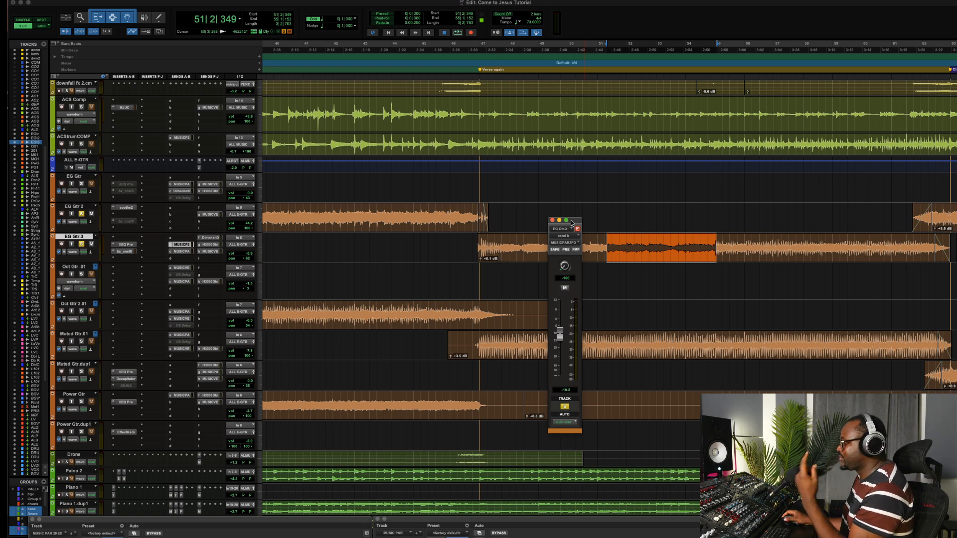
left_click(184, 253, "shift+super")
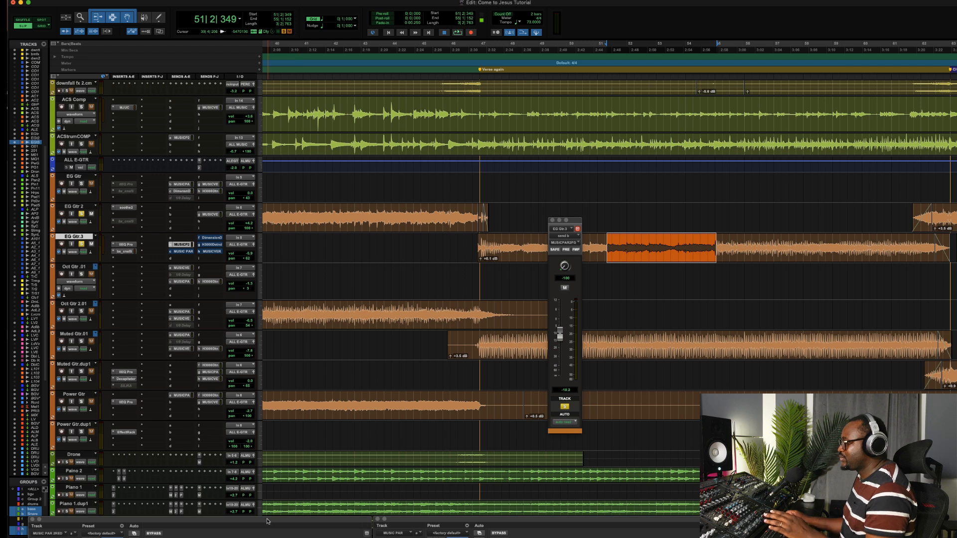
left_click_drag(268, 521, 250, 357)
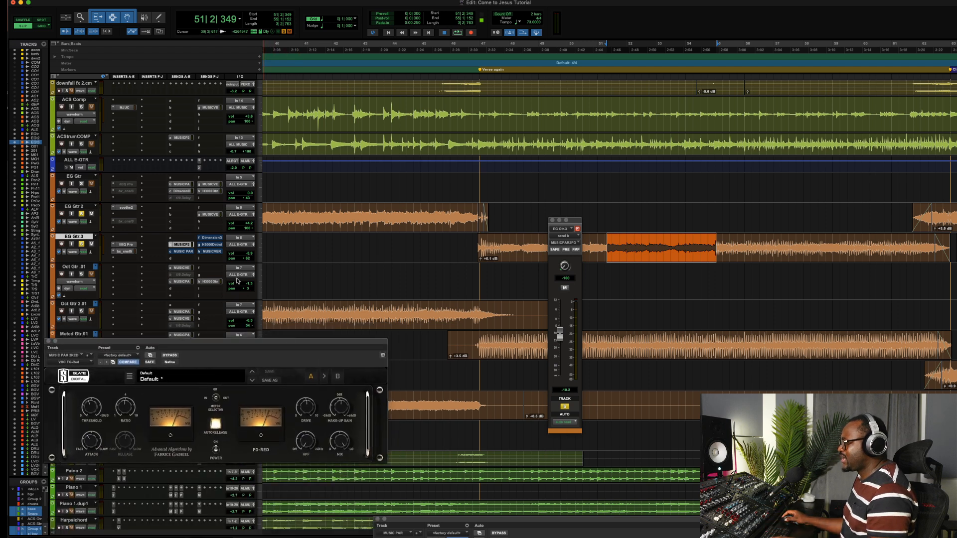
key("space")
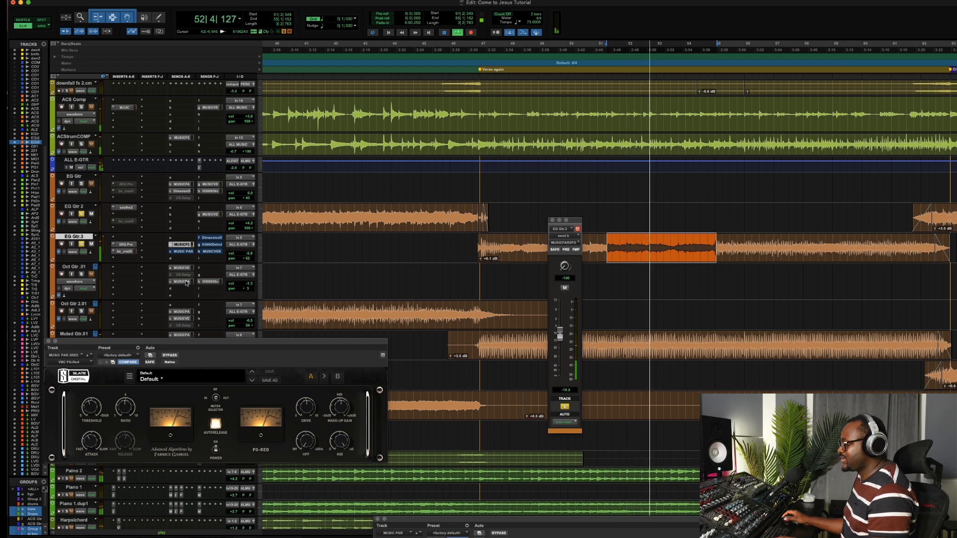
Unmute EG Gtr.3's MUSIC PAR send, bring its compressor into view, and compare the playing selection with the send muted and unmuted
left_click(187, 252)
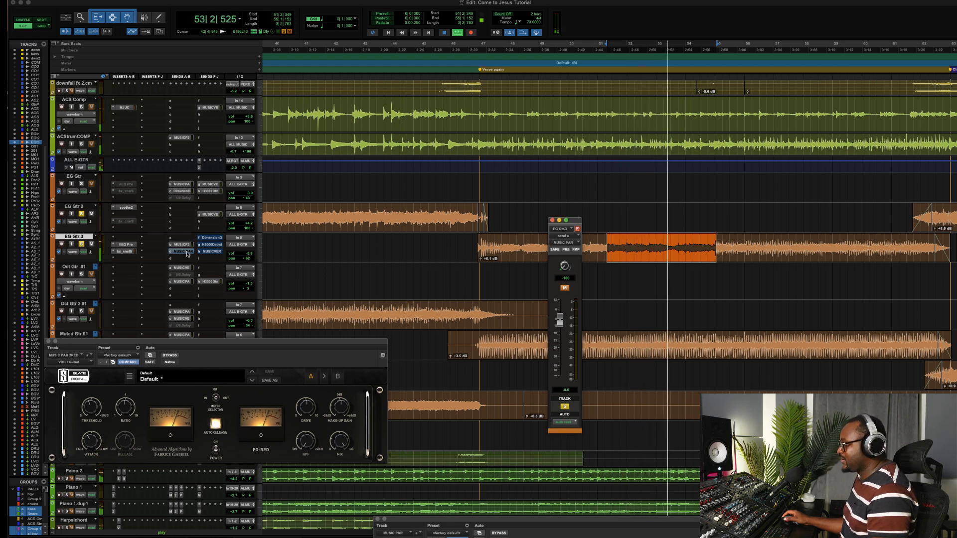
left_click(565, 288)
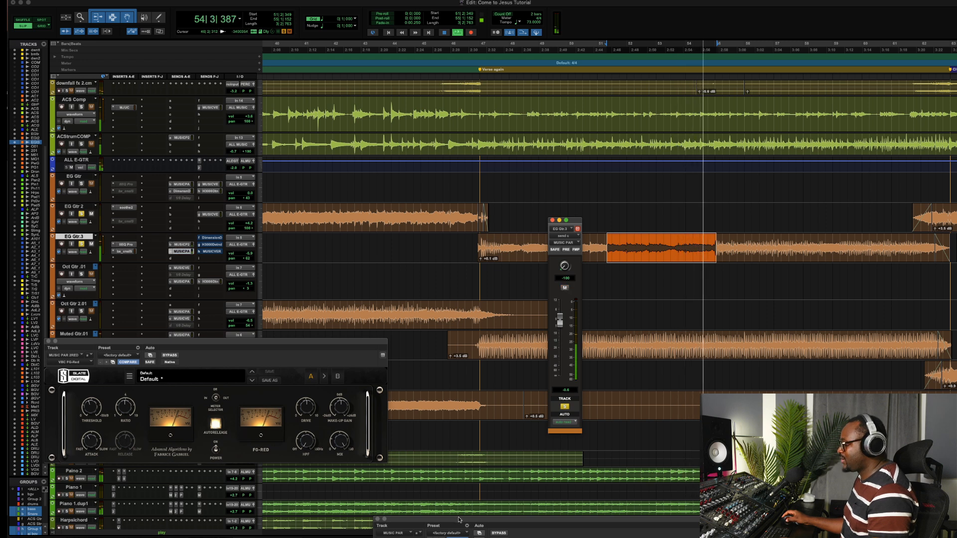
left_click_drag(459, 519, 459, 394)
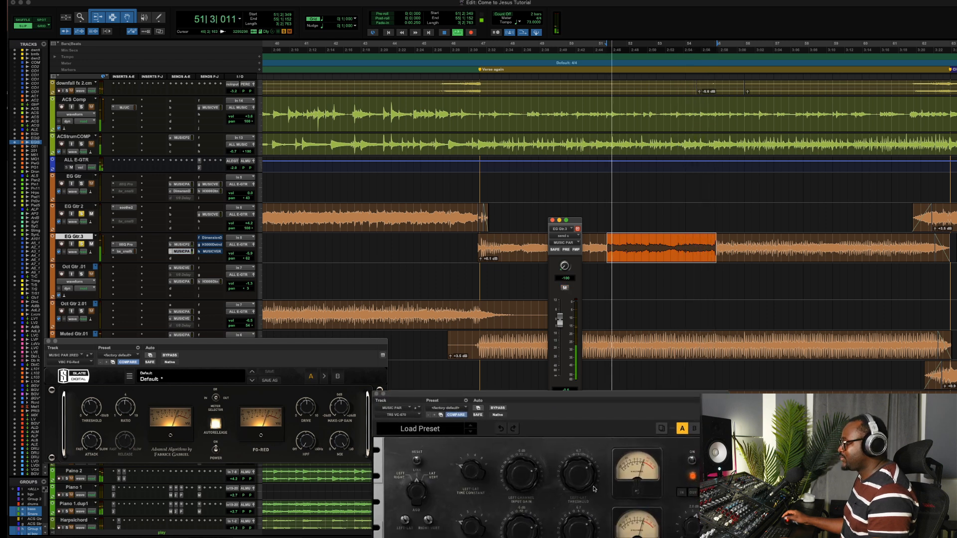
left_click(182, 250, "super")
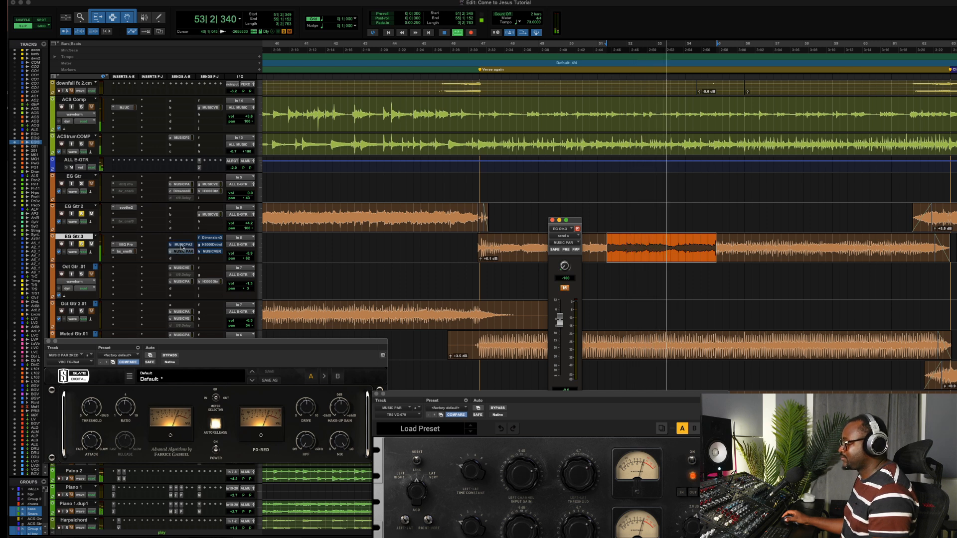
left_click(182, 251, "super")
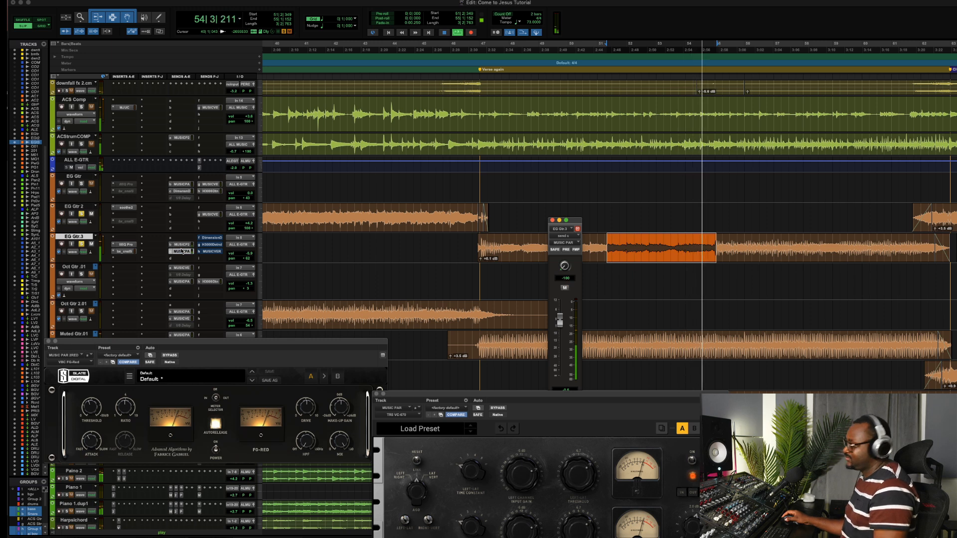
key("space")
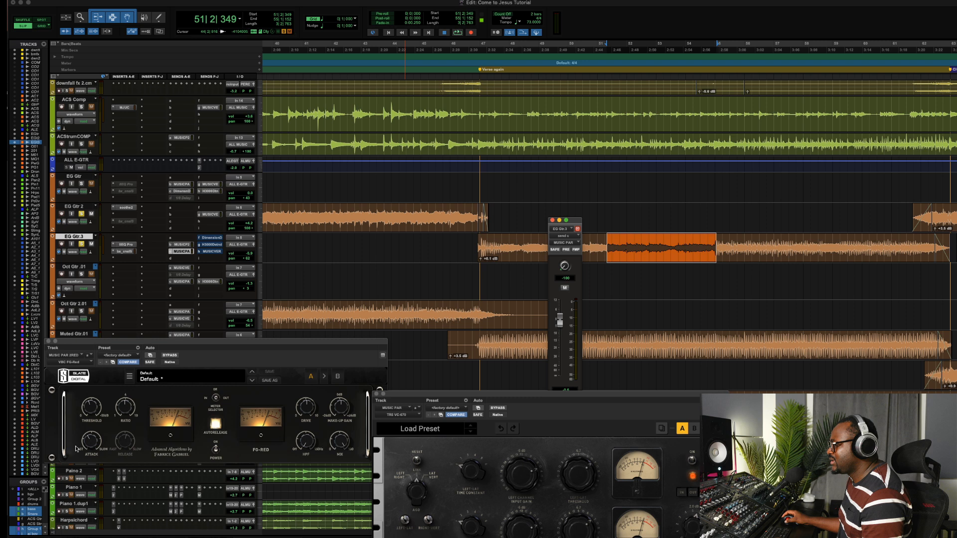
Close both parallel compressor plug-in windows
mouse_move(91, 444)
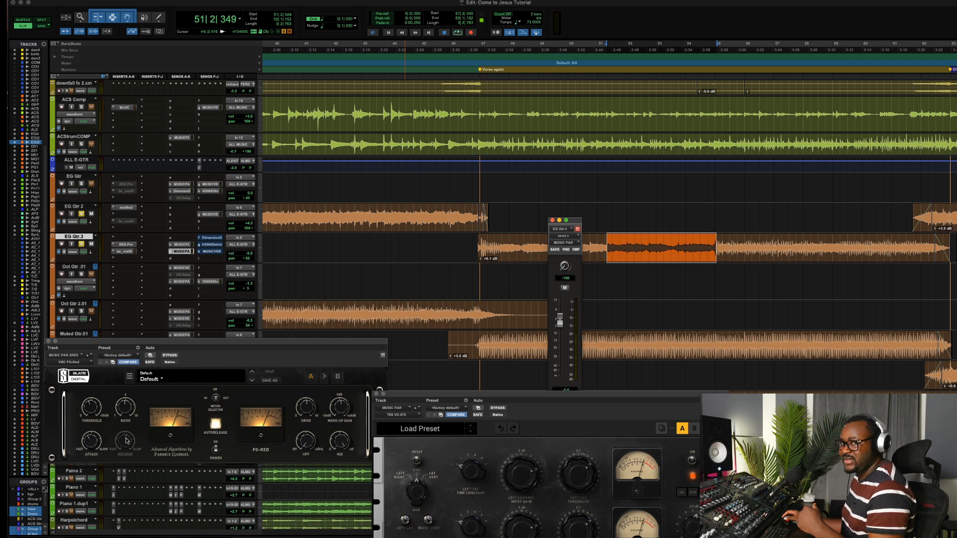
left_click(377, 394)
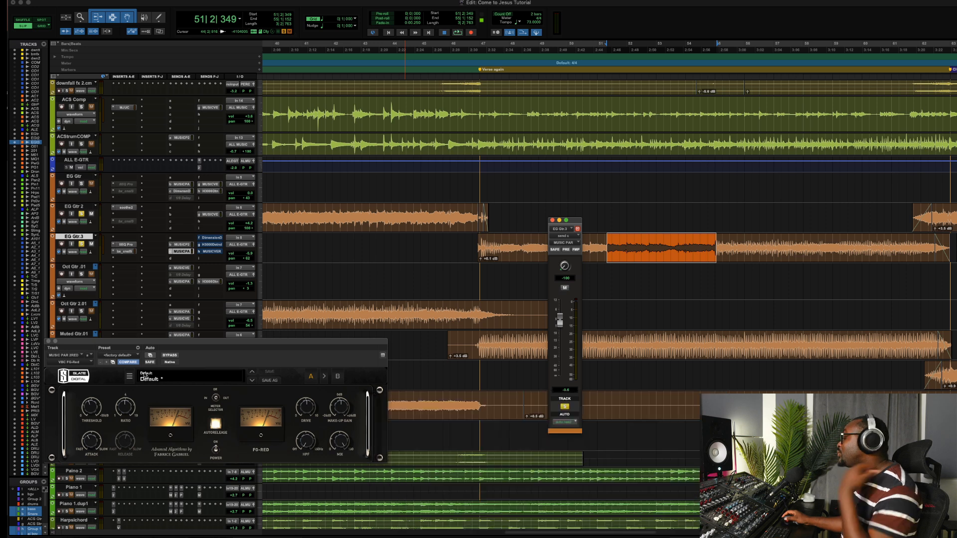
left_click(48, 341)
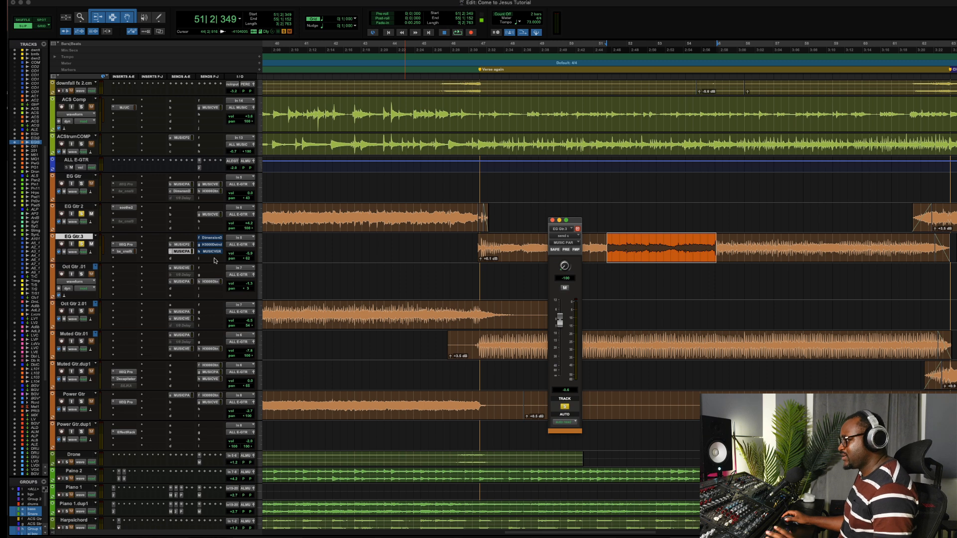
Open and unmute EG Gtr.3's Dimension D send, and compare the selection with the send at its panned position and centered at 0
left_click(212, 238)
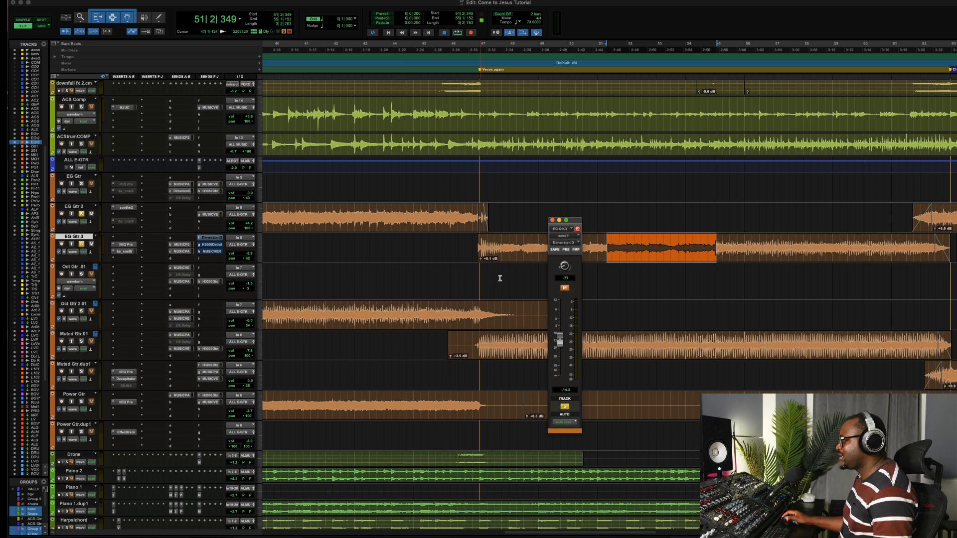
left_click(565, 288)
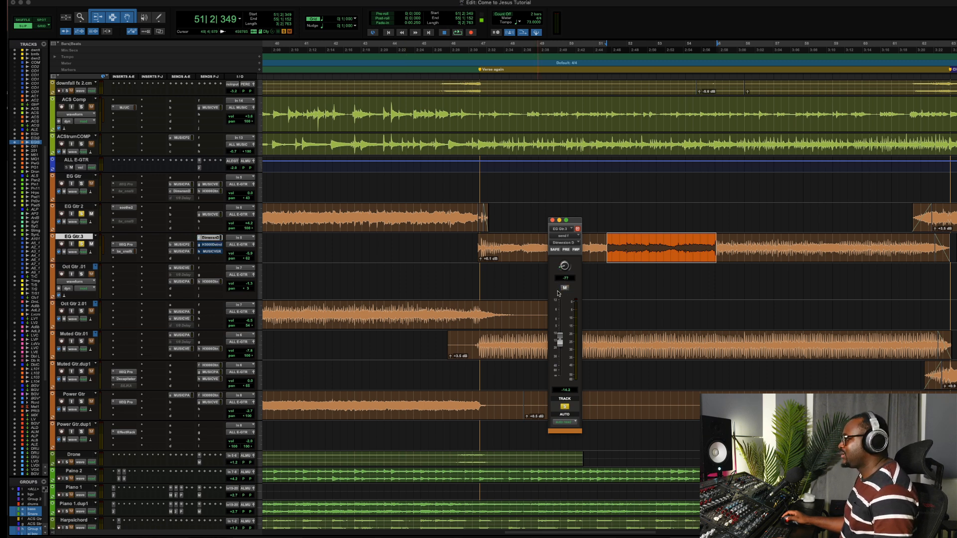
key("space")
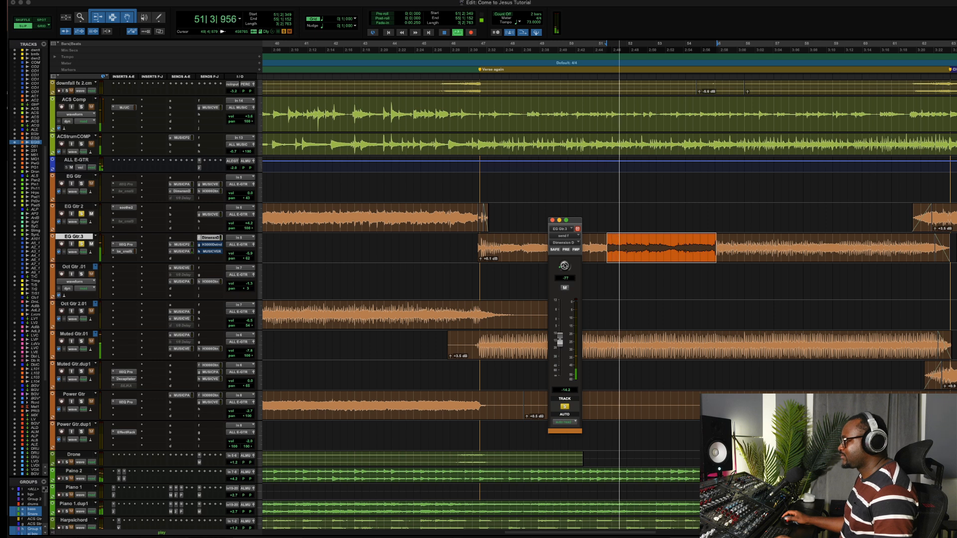
key("space")
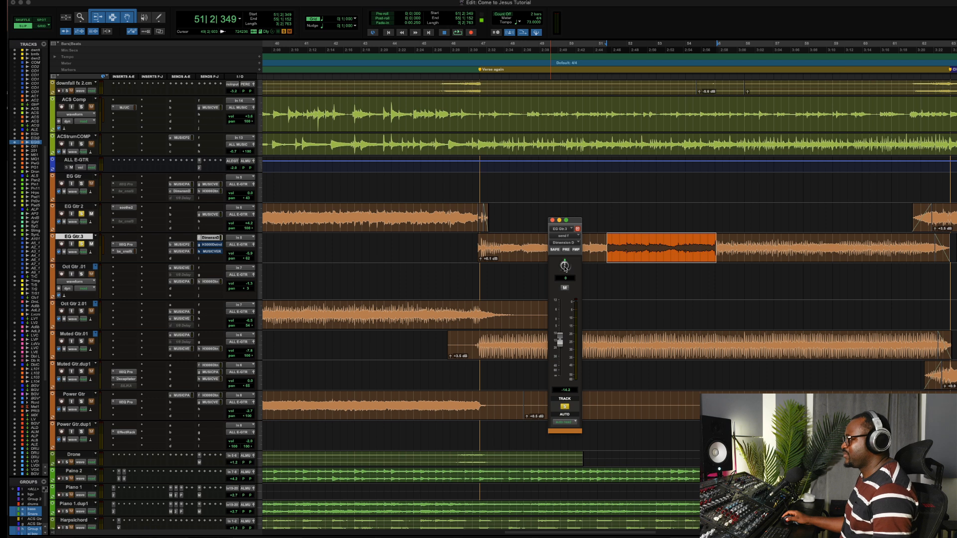
key("space")
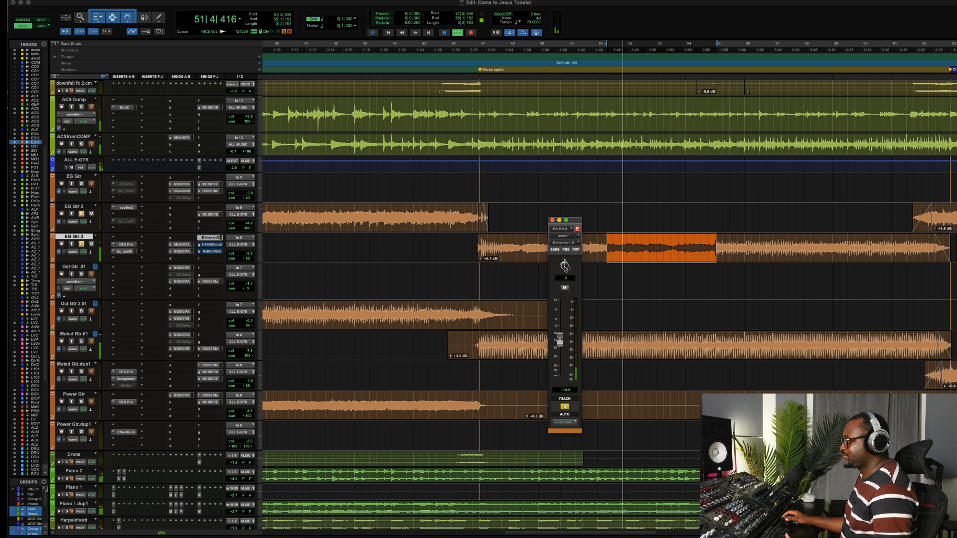
Pan EG Gtr.3's Dimension D send to -81, briefly raise its level and lower it again during playback, and close the send window
mouse_move(564, 266)
left_mouse_down()
mouse_move(564, 298)
mouse_move(566, 205)
mouse_move(566, 274)
left_mouse_up()
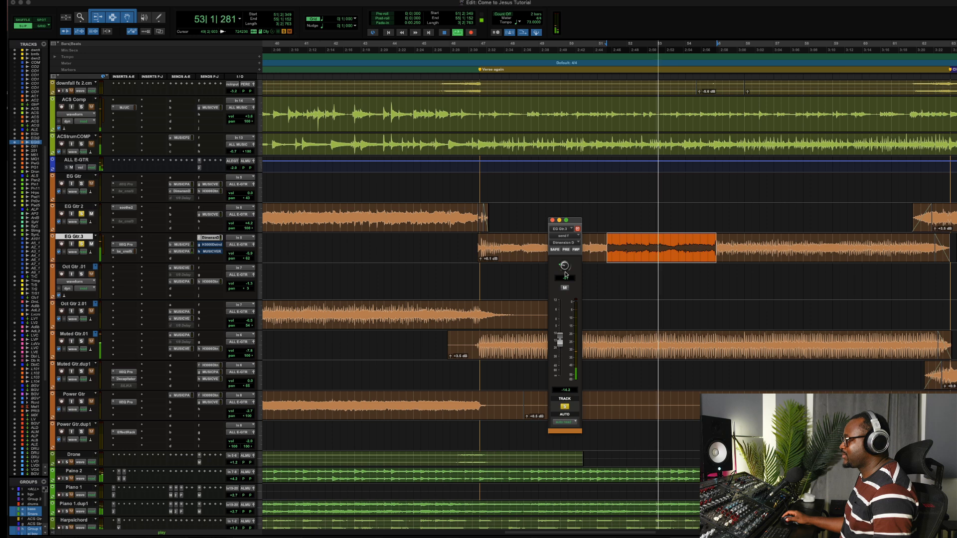
left_click_drag(560, 338, 561, 314)
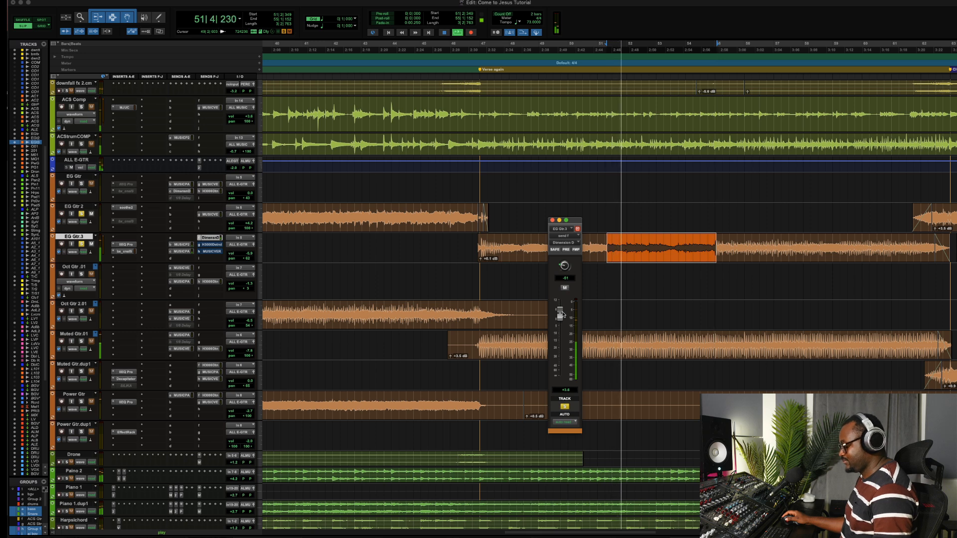
left_click_drag(562, 313, 561, 341)
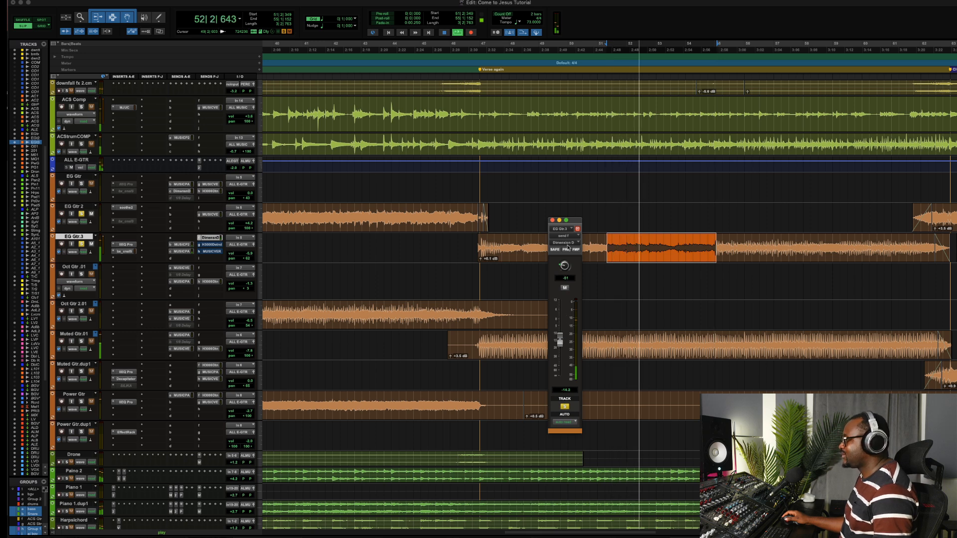
key("space")
left_click(552, 220)
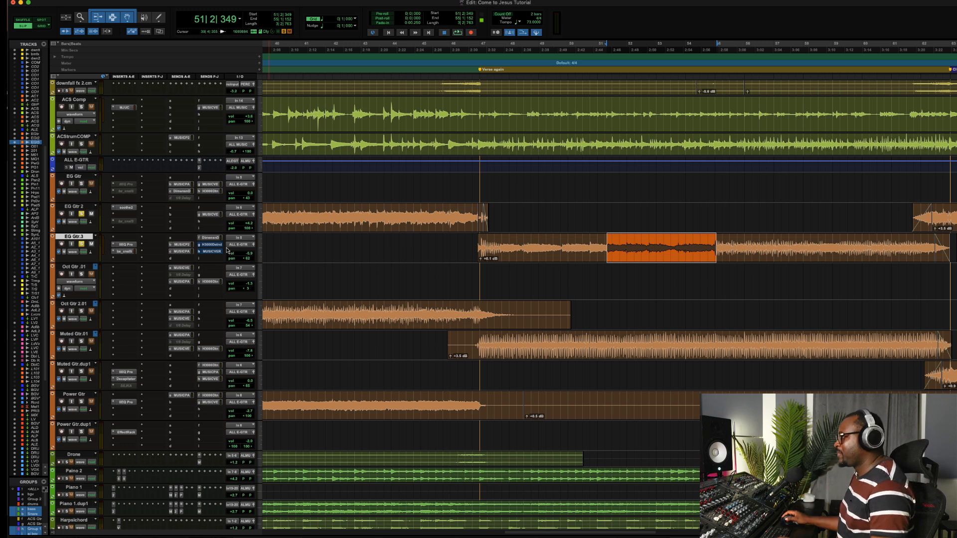
Open and unmute EG Gtr.3's H3000 Detune send, and briefly raise its level and lower it again while the selection plays
left_click(208, 246)
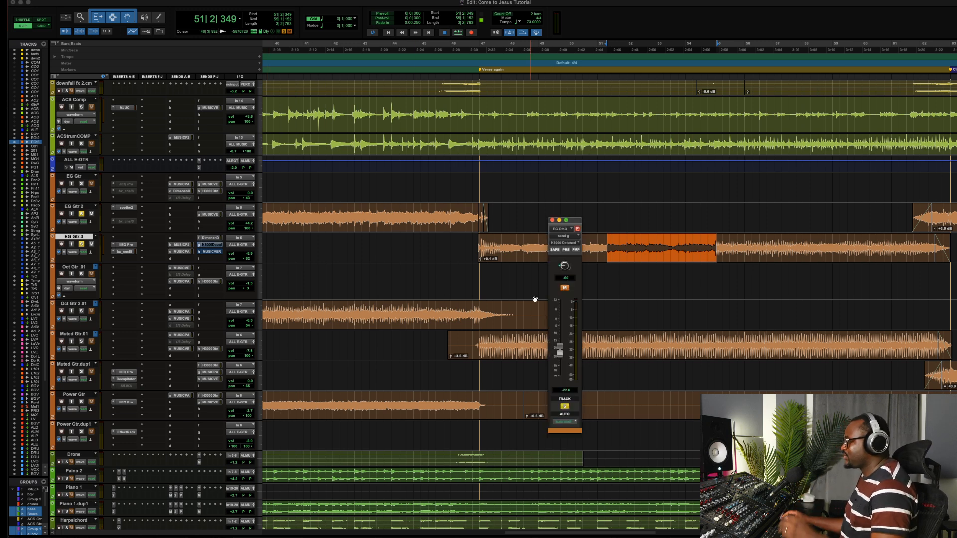
left_click(564, 288)
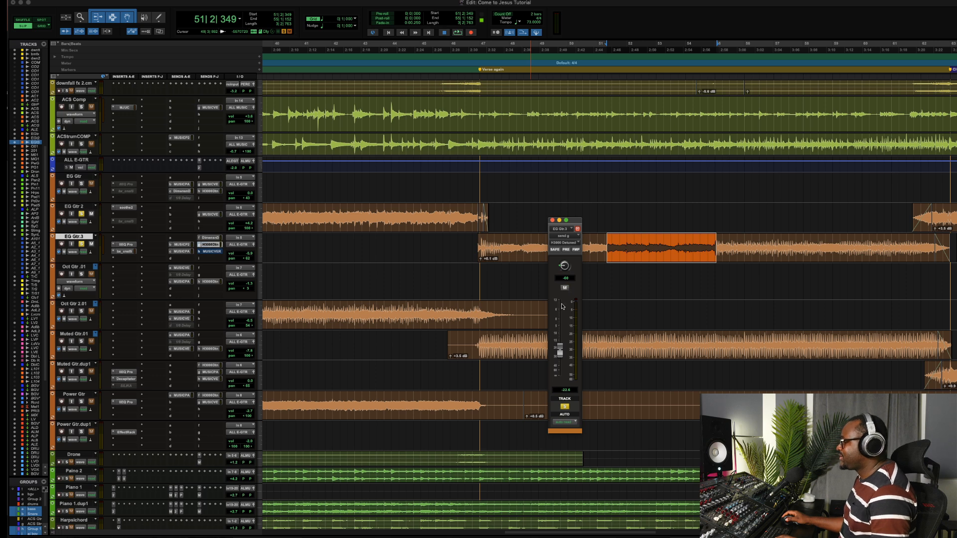
key("space")
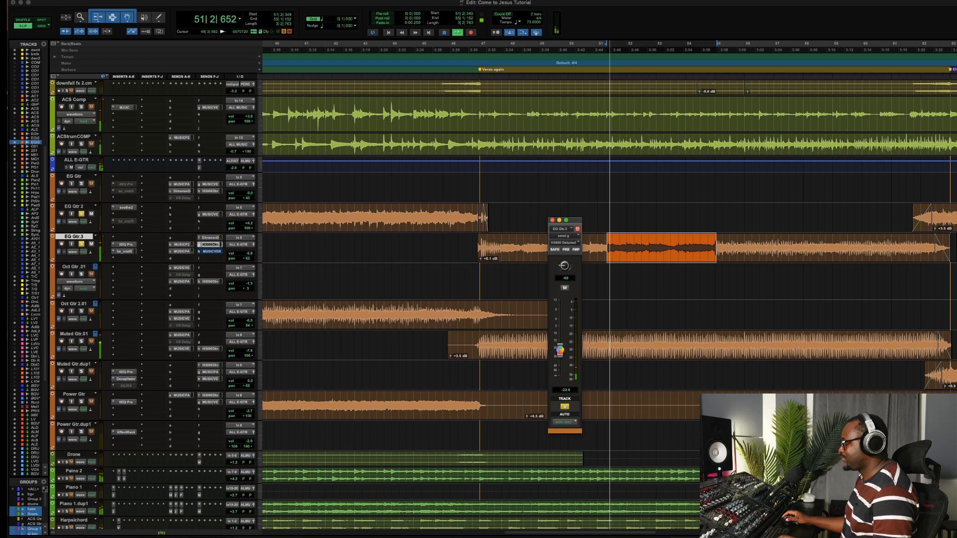
left_click_drag(560, 350, 565, 318)
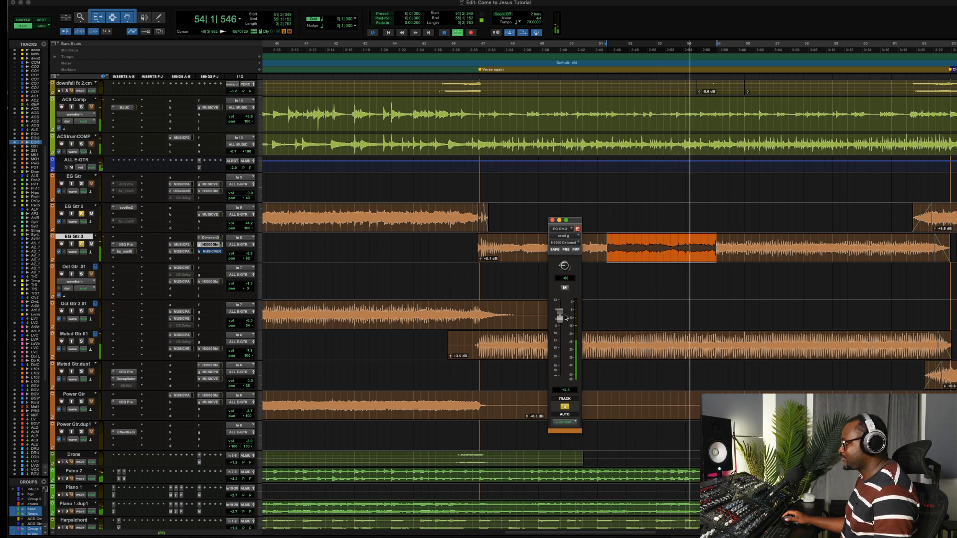
left_click_drag(565, 317, 561, 351)
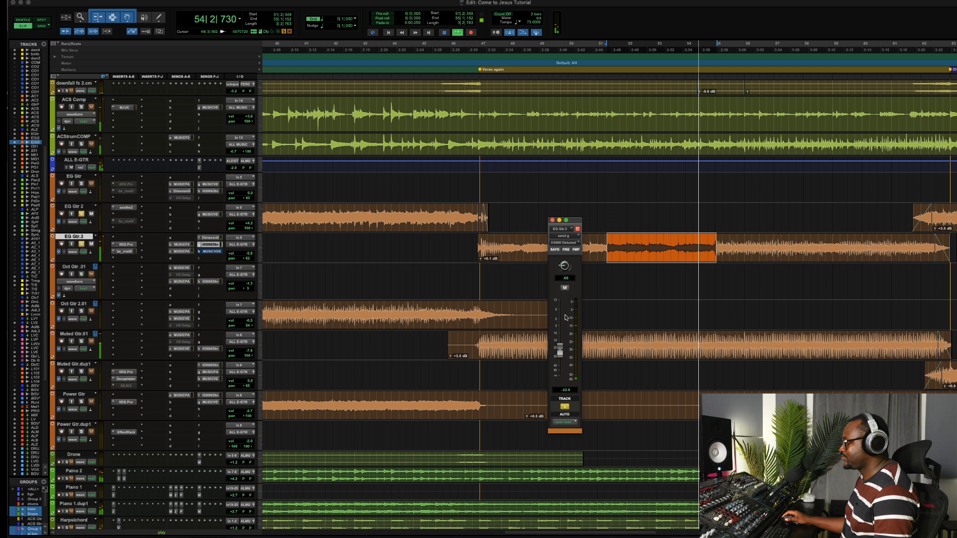
Open and unmute EG Gtr.3's MUSIC VERB send, raise its level during playback, stop playback, and close the send window
left_click(220, 252)
left_click(564, 289)
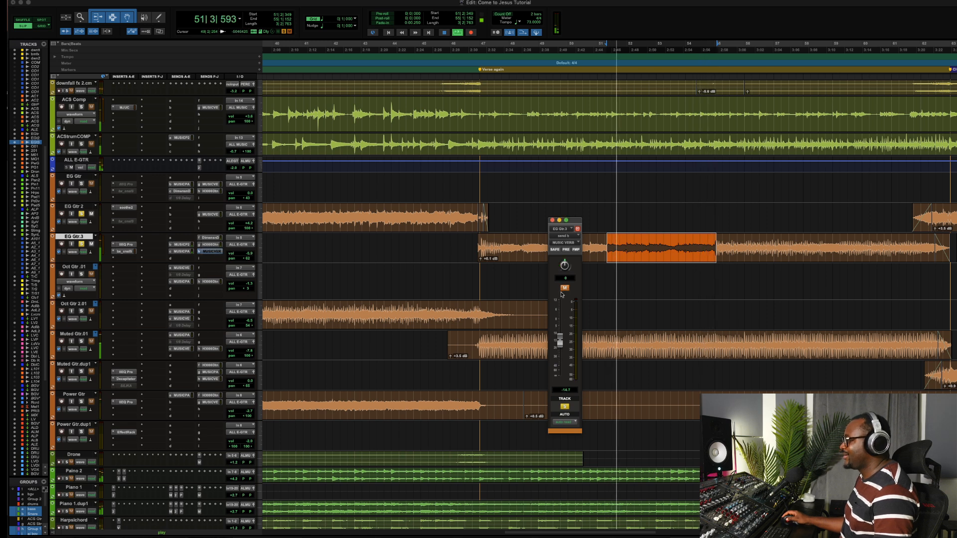
left_click(563, 289)
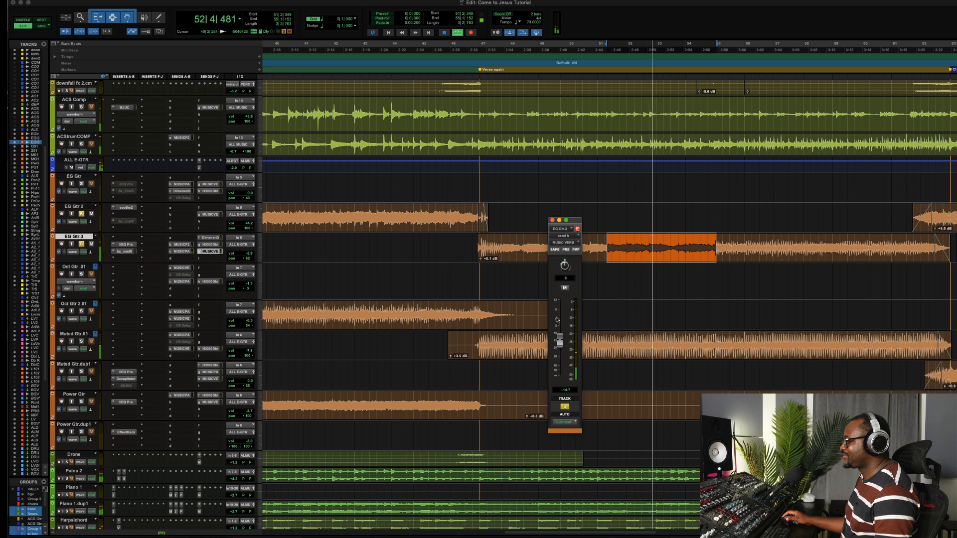
left_click_drag(560, 341, 558, 320)
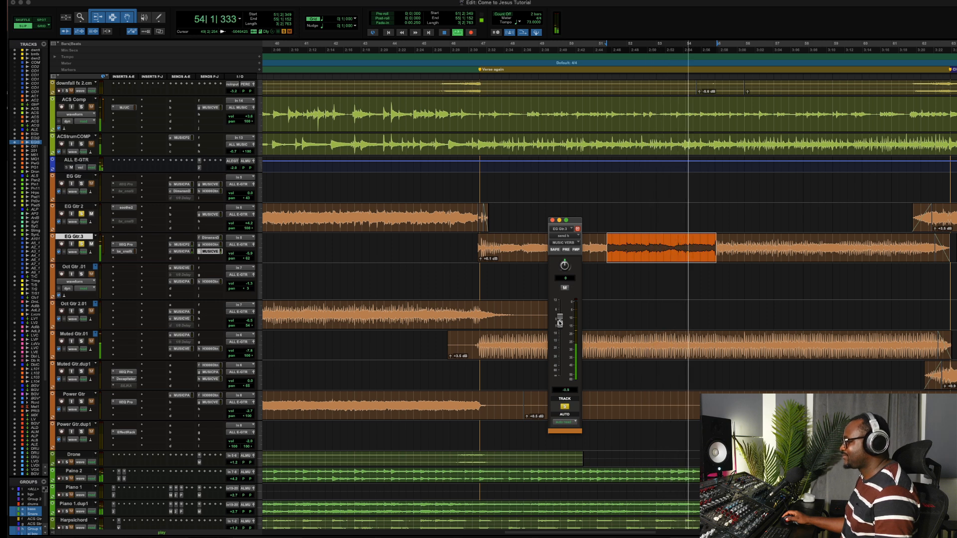
key("space")
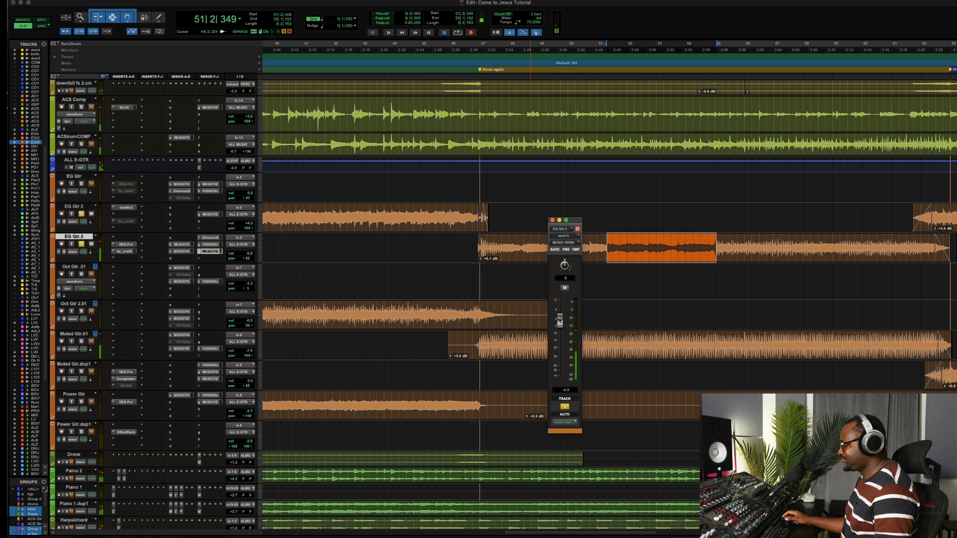
left_click(553, 220)
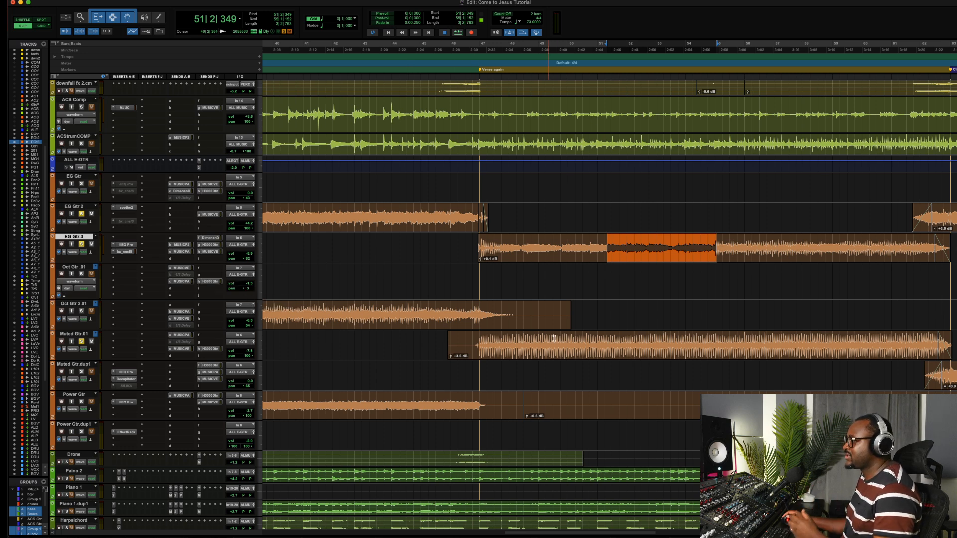
Select a passage on Muted Gtr.01, extend the selection across all tracks from EG Gtr to Power Gtr.dup1, and solo them
left_click_drag(602, 338, 740, 338)
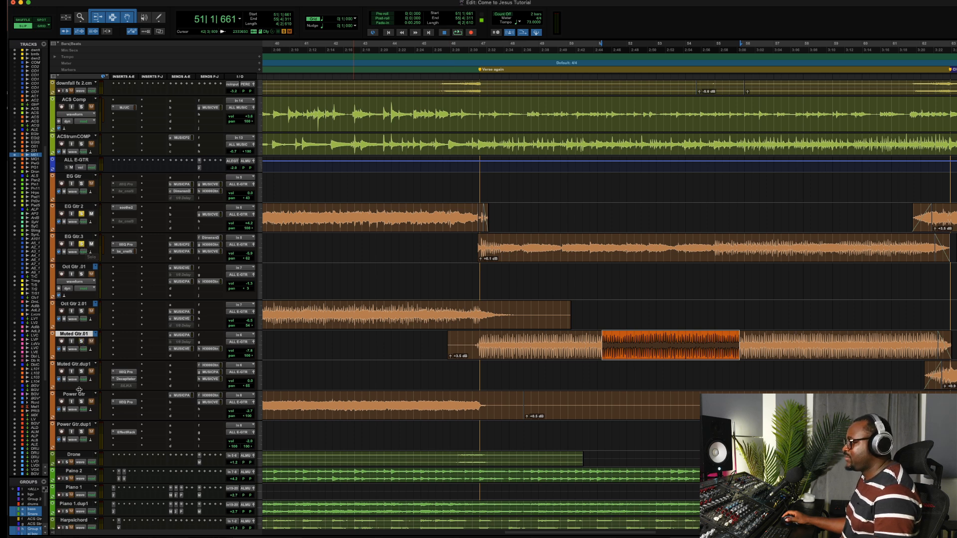
left_click(75, 423, "shift")
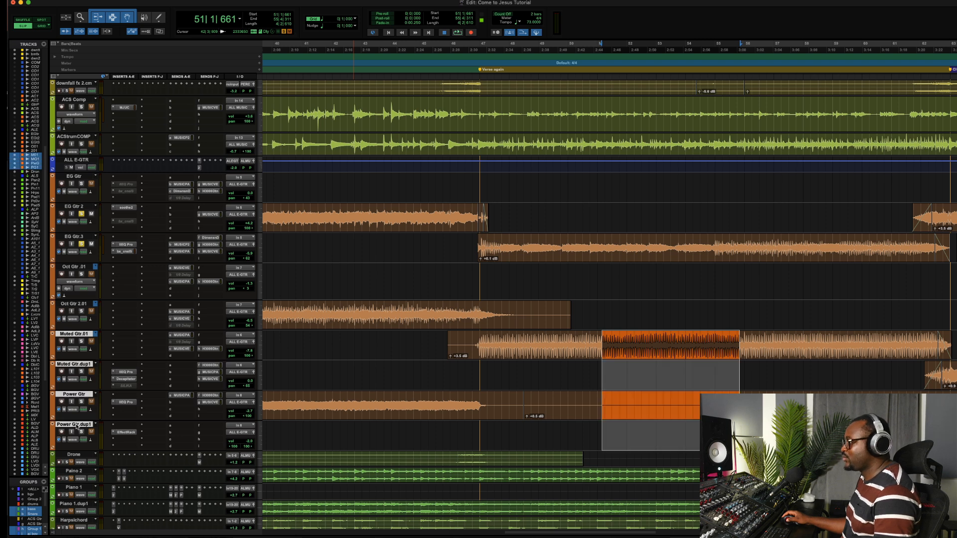
left_click(75, 176, "shift")
left_click(82, 183)
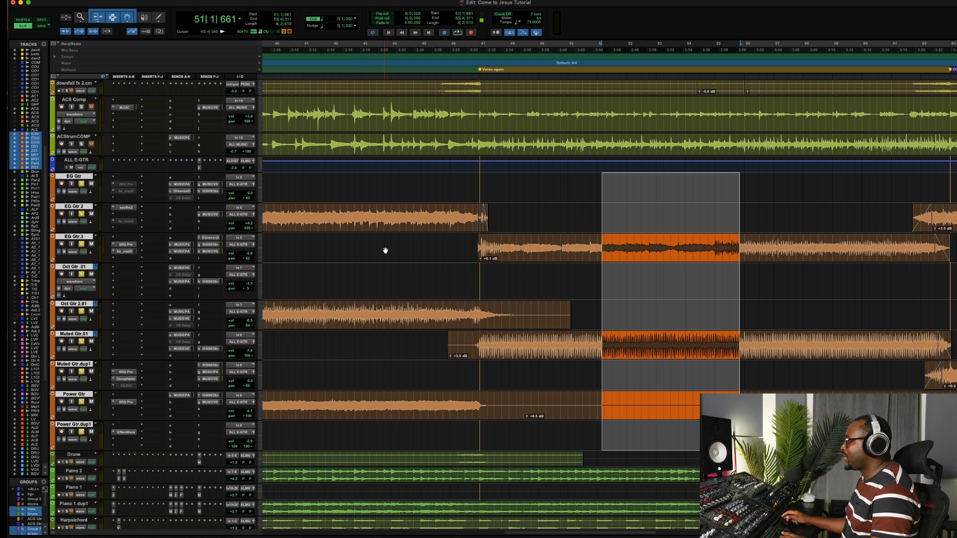
Place the playback position on Power Gtr's clip near bar 55, solo only that track, and listen to it briefly
key("super+bracketleft")
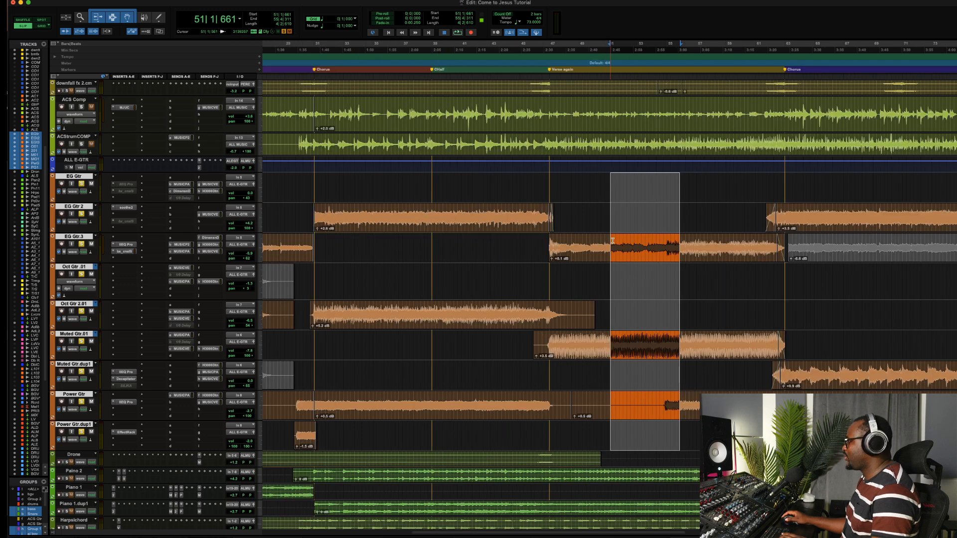
left_click_drag(690, 243, 759, 249)
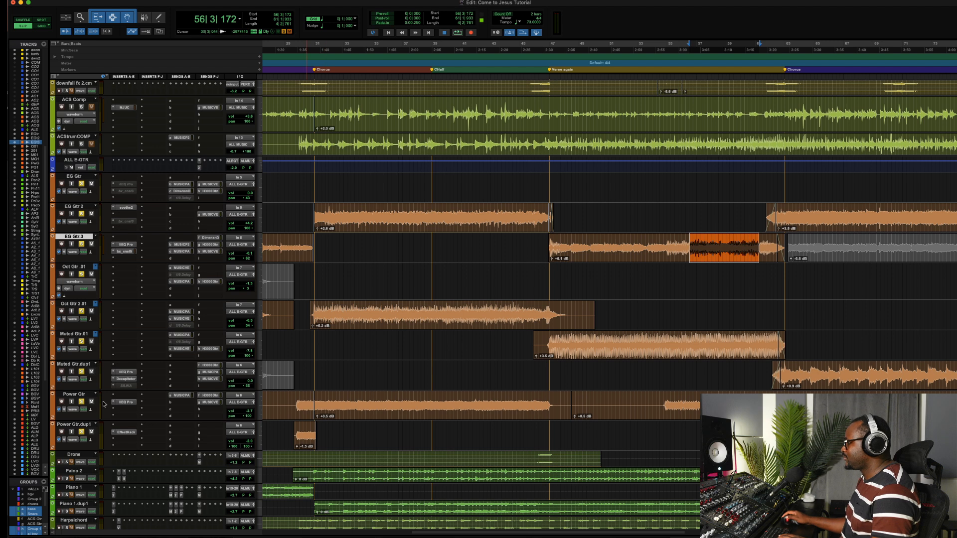
left_click(672, 402)
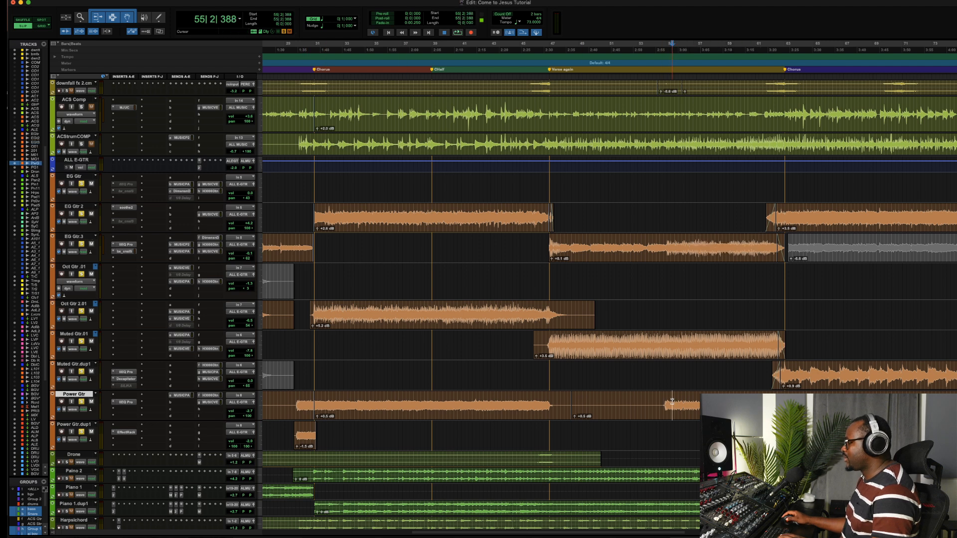
left_click(81, 402)
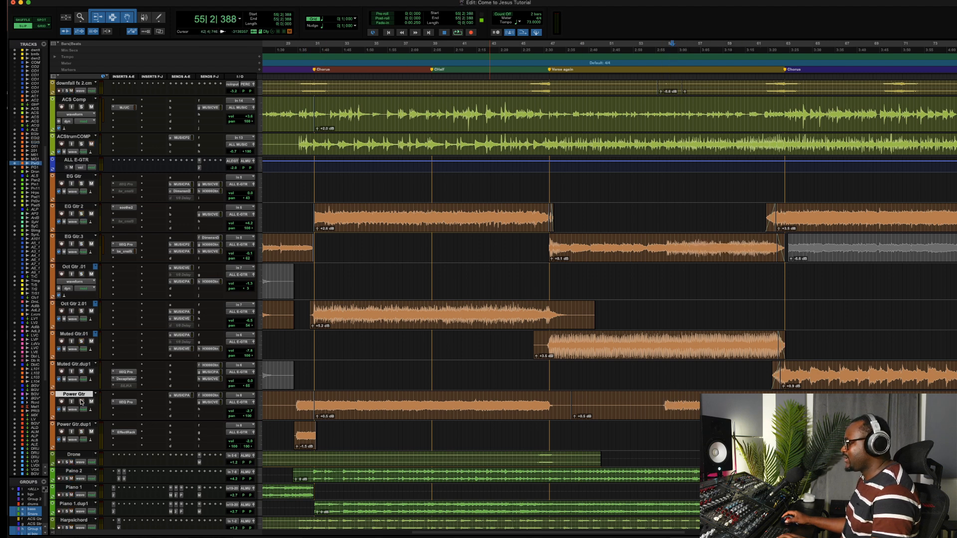
left_click(81, 402)
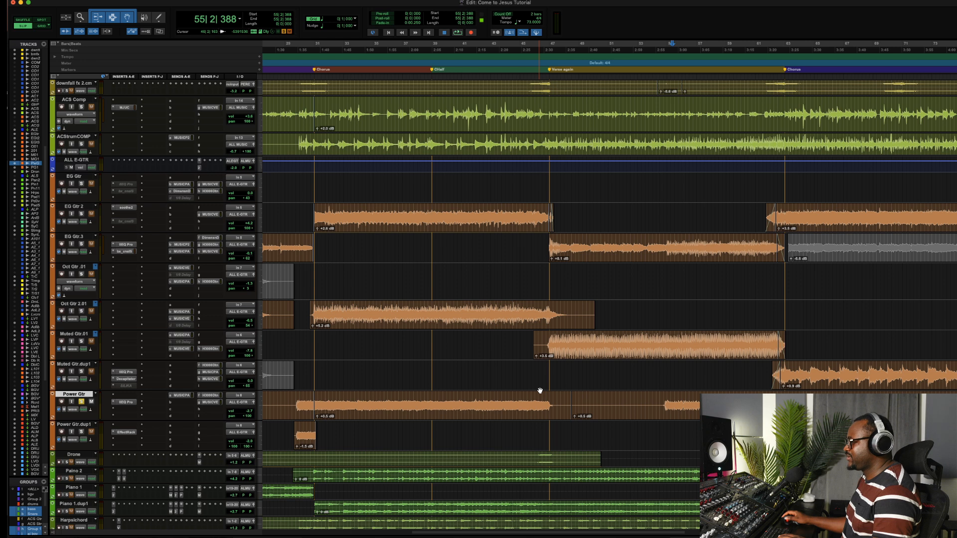
key("space")
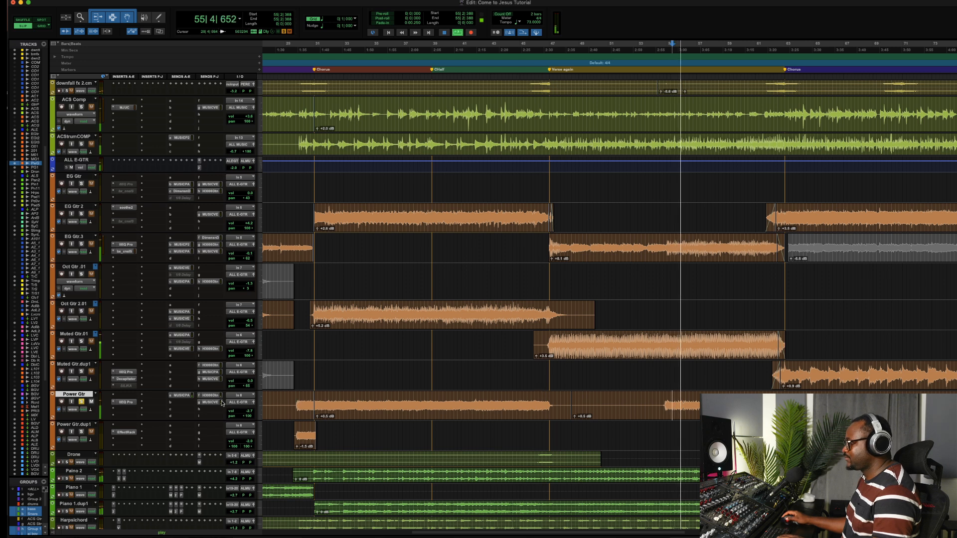
key("space")
Review the level and panning of Power Gtr's MUSIC PAR, H3000 Detune and MUSIC VERB sends, and close the send window
left_click(187, 396)
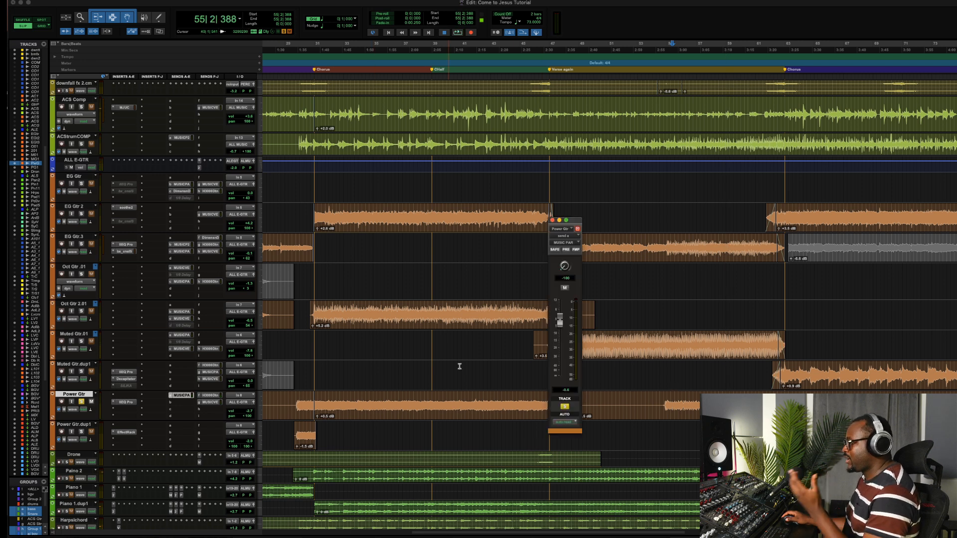
left_click(210, 396)
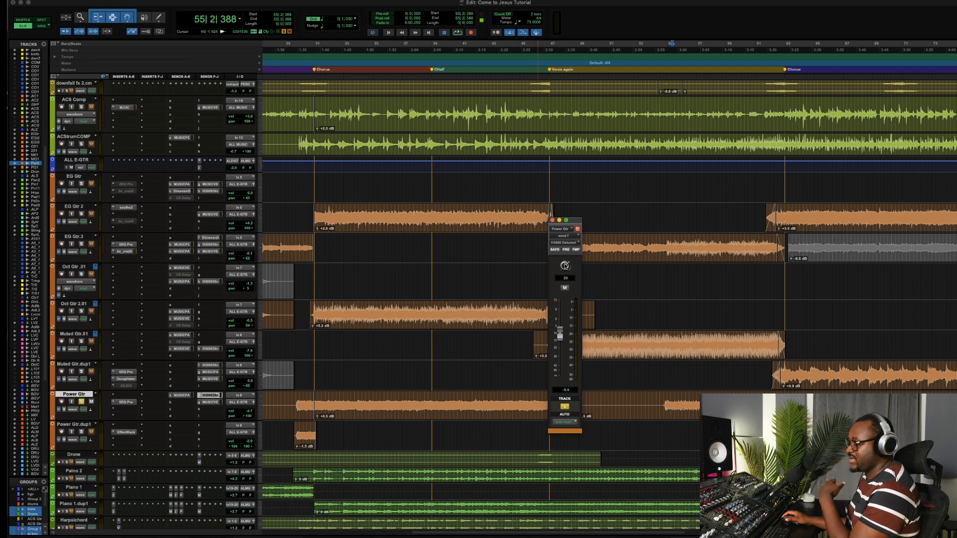
left_click(212, 402)
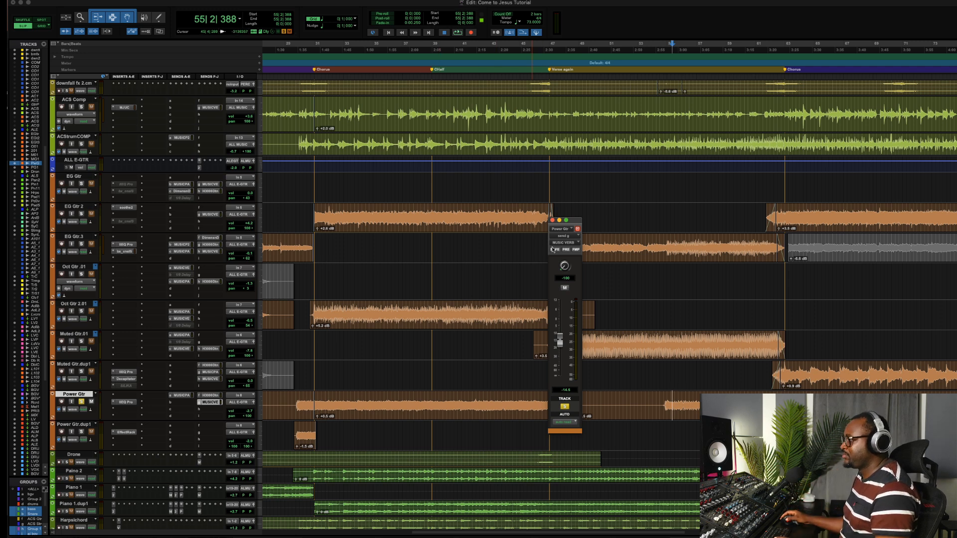
left_click(552, 221)
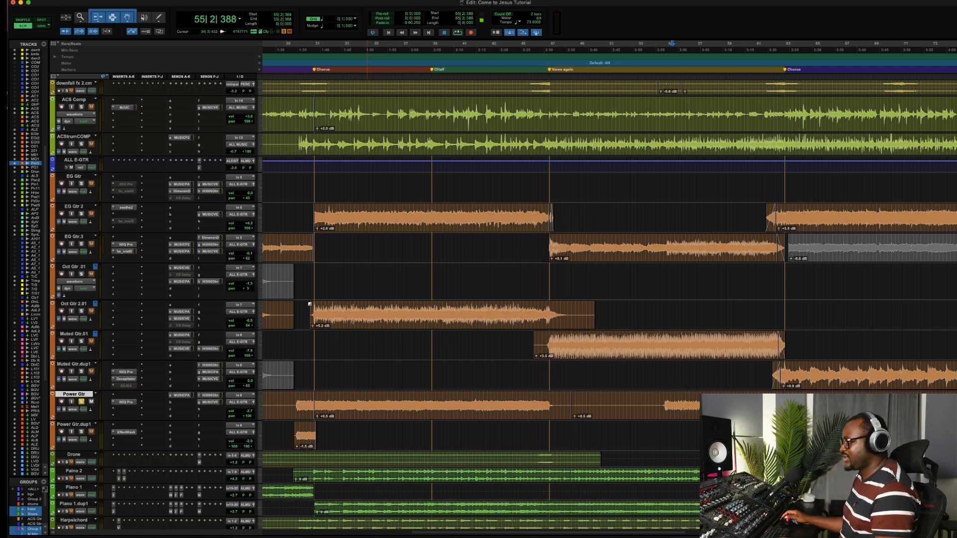
Solo the tracks from EG Gtr to Power Gtr, and play a selected passage on EG Gtr.3 just before the Chorus marker
left_click(79, 176, "shift")
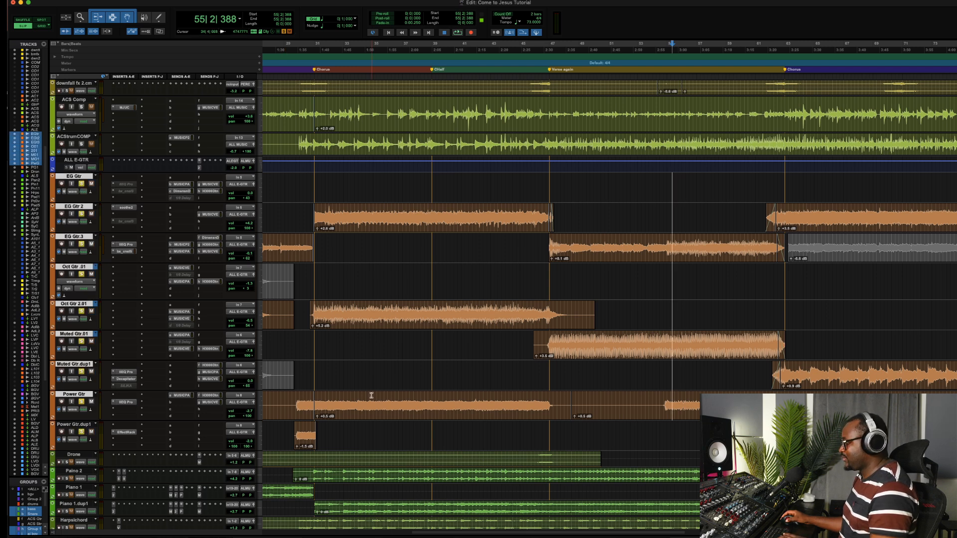
left_click_drag(693, 244, 763, 245)
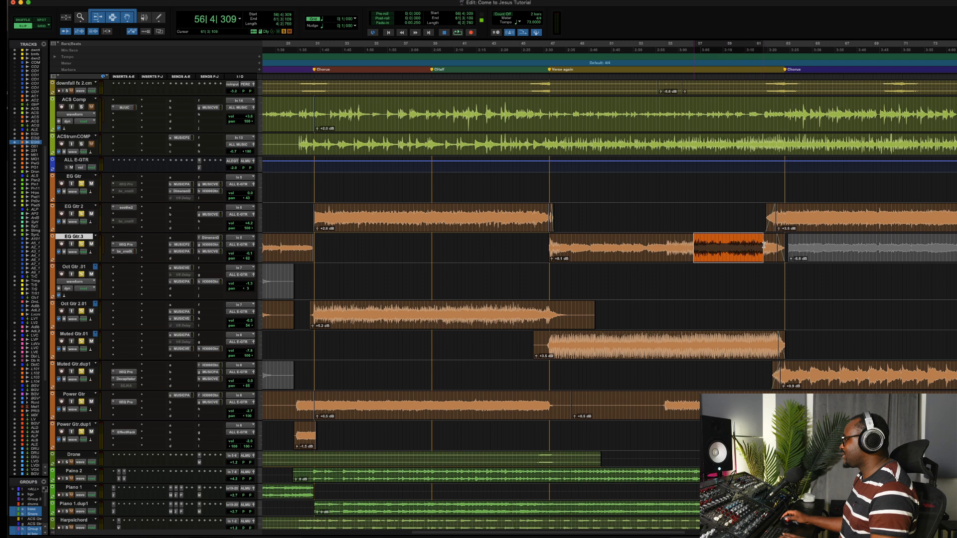
key("space")
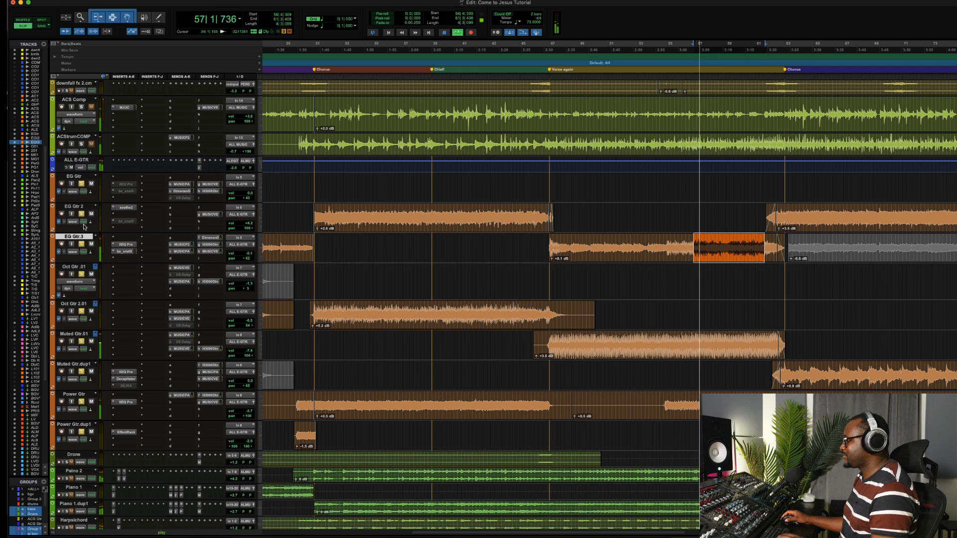
Select all tracks from EG Gtr to Power Gtr.dup1, compare the playing passage with all their sends muted and unmuted, and stop playback
left_click(81, 178)
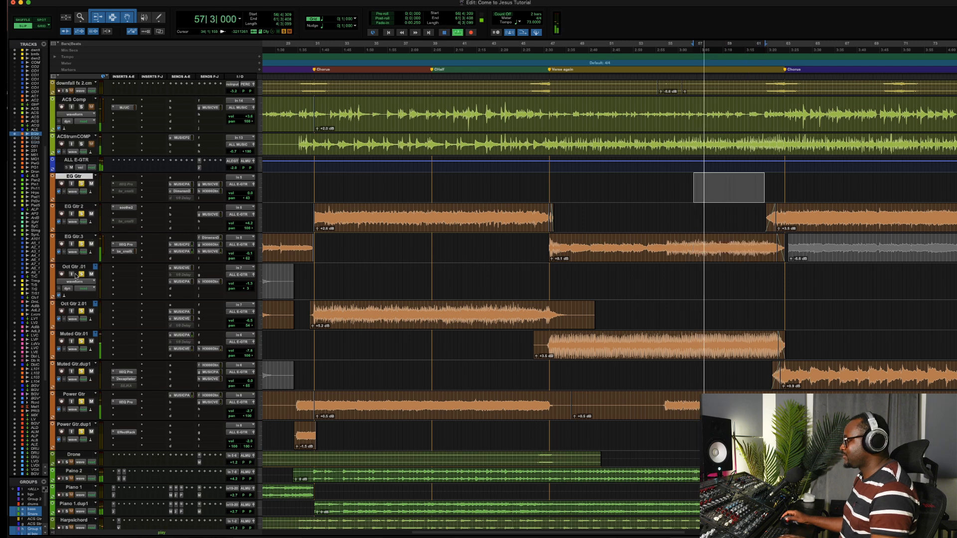
left_click(75, 424, "shift")
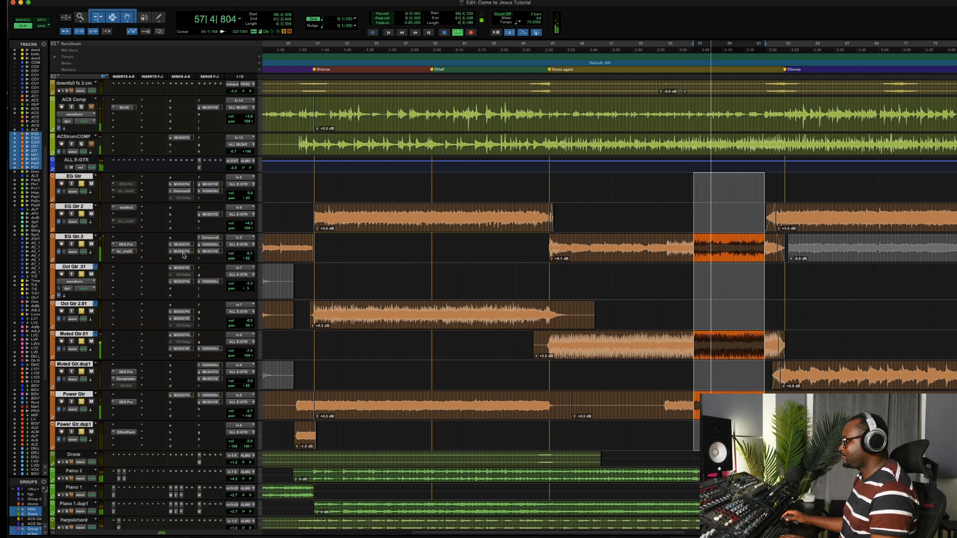
left_click(184, 186, "ctrl+alt+shift+super")
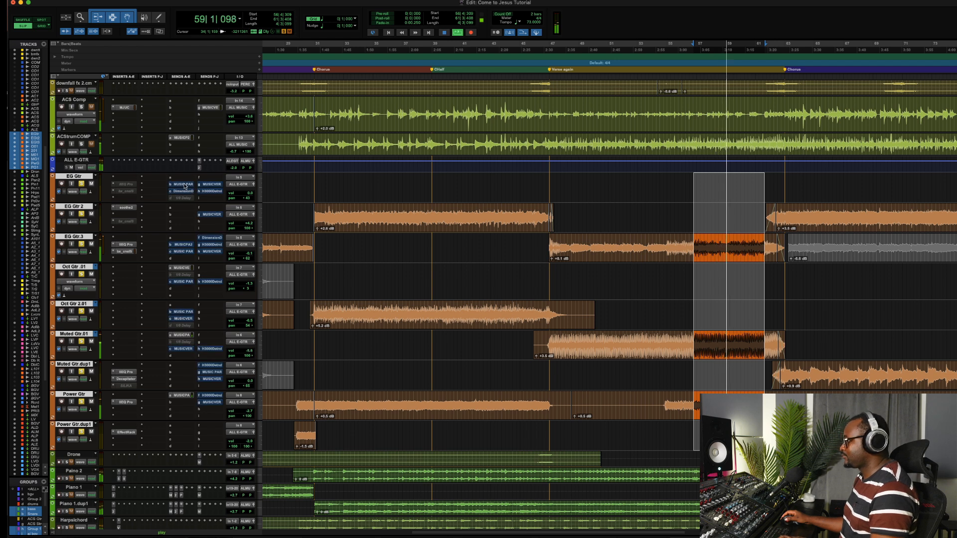
left_click(186, 336, "alt+shift+super")
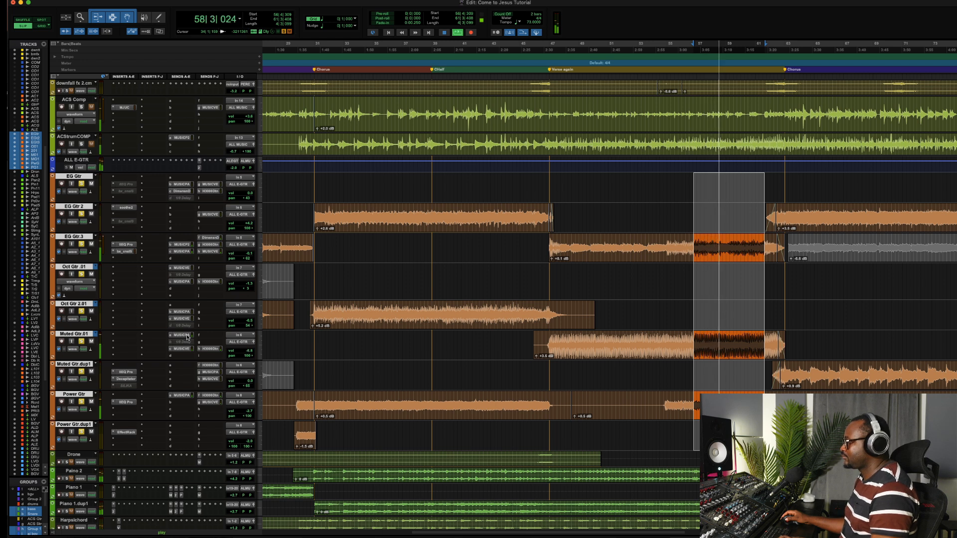
key("shift+q")
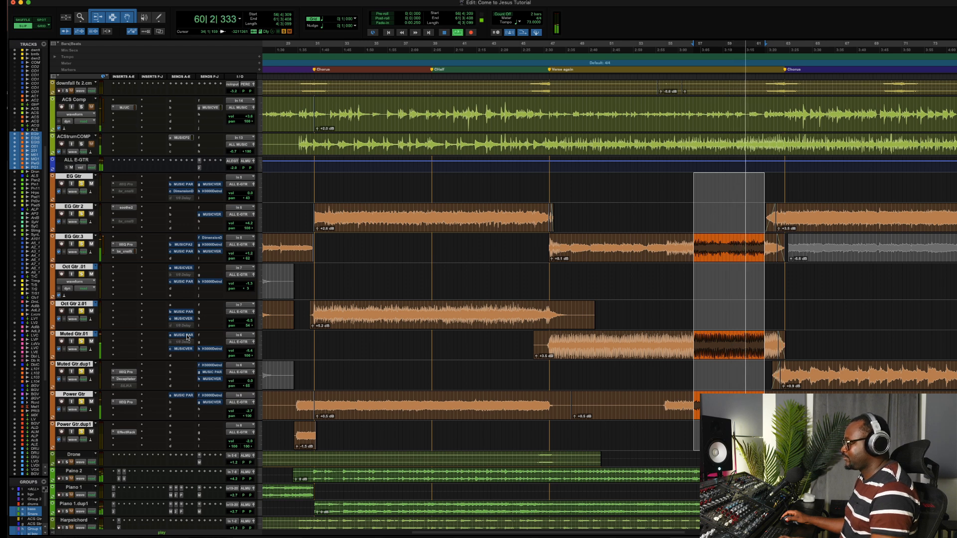
key("shift+q")
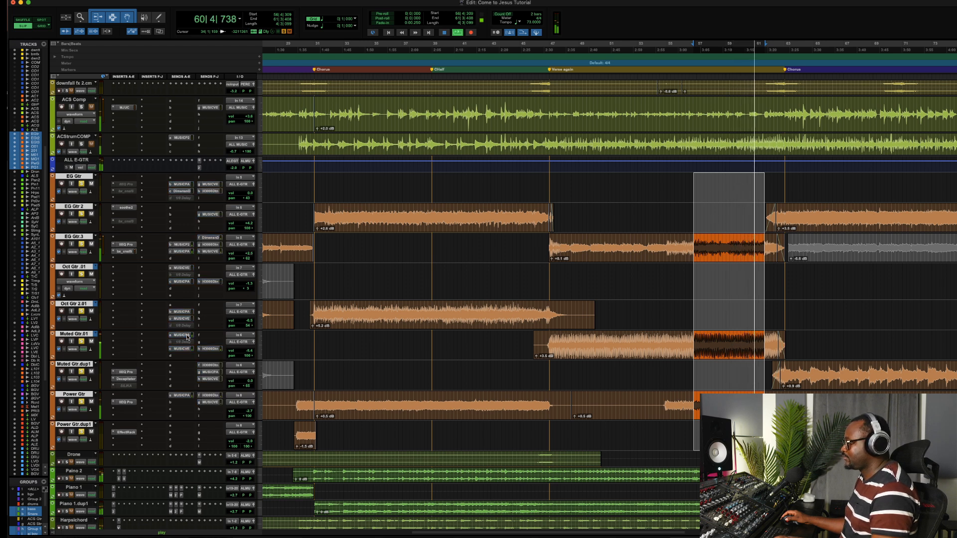
key("space")
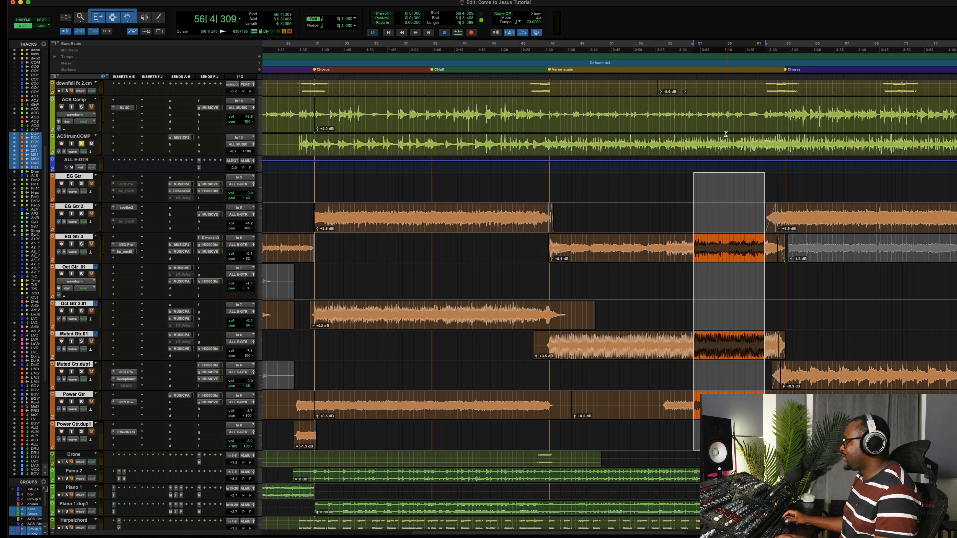
Select and play a passage on ACStrumCOMP around the Chorus marker, and enlarge the track's height to show all its sends
left_click_drag(725, 134, 851, 141)
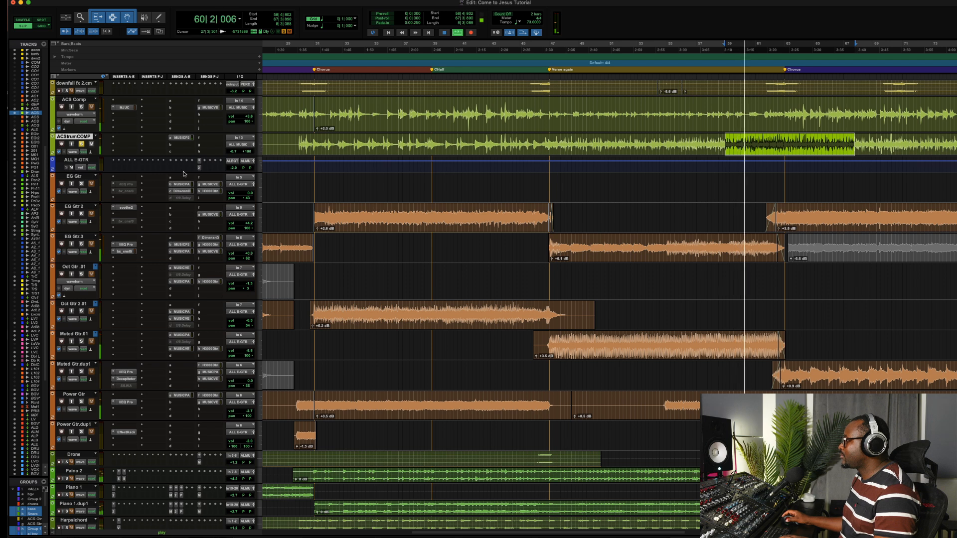
scroll(184, 173, "up", 2)
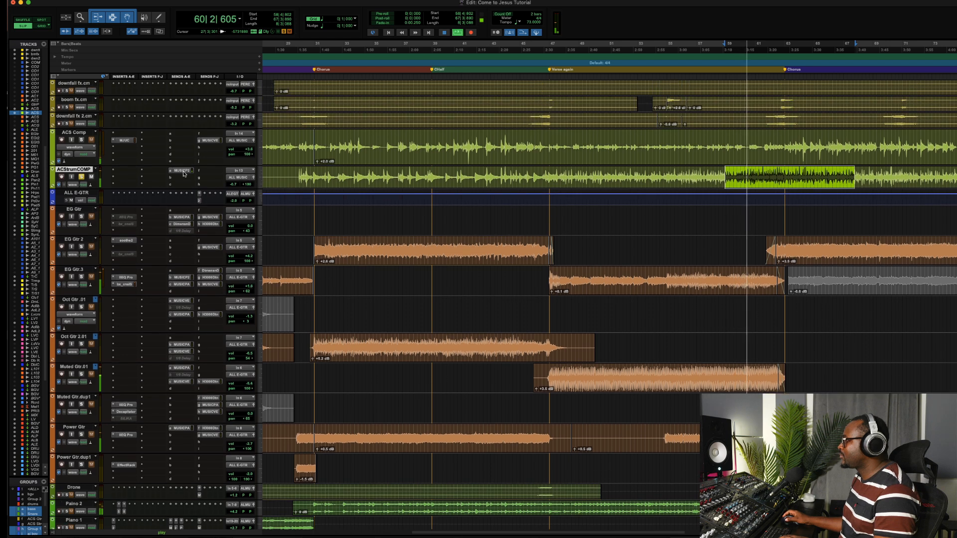
left_click(260, 183)
left_click(259, 198)
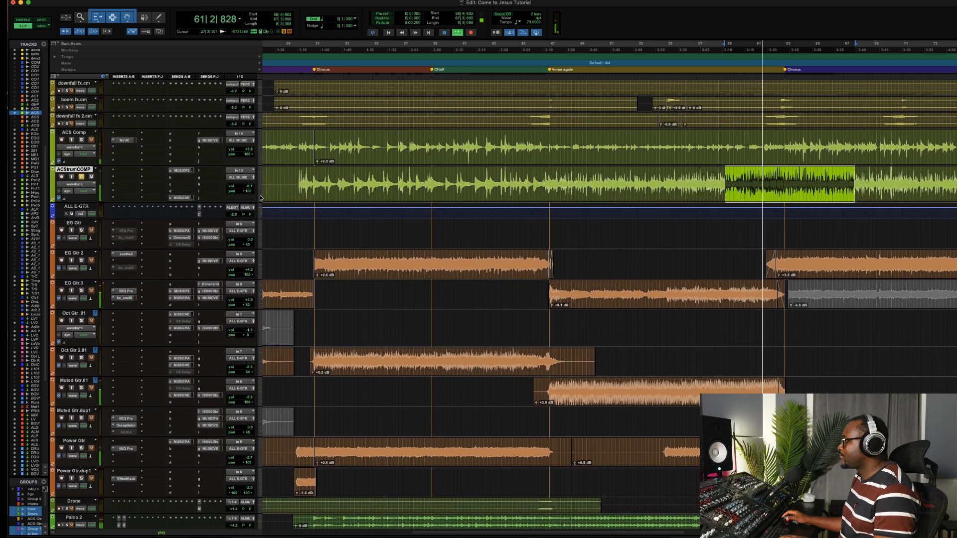
Open ACStrumCOMP's MUSIC VERB send and compare the playing passage with that send muted and unmuted
left_click(181, 198)
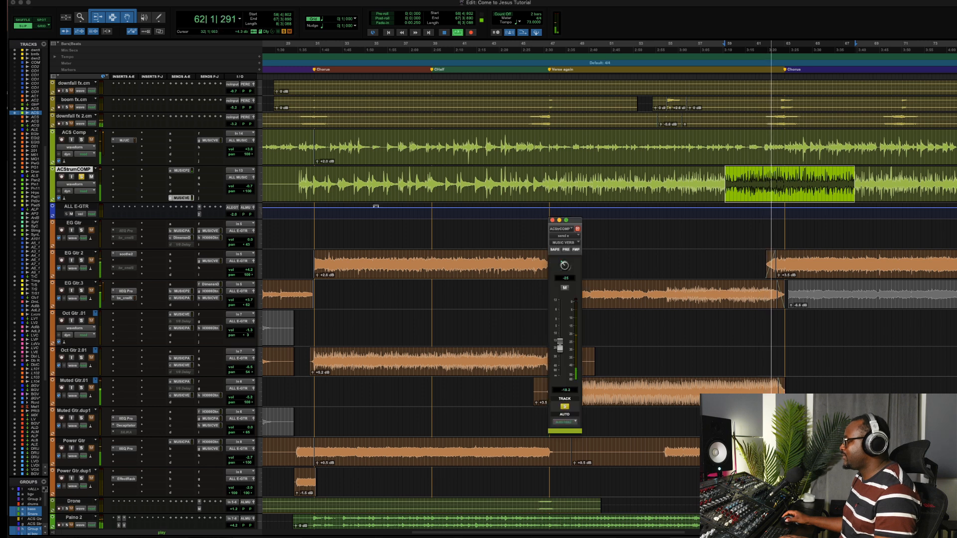
left_click(565, 288)
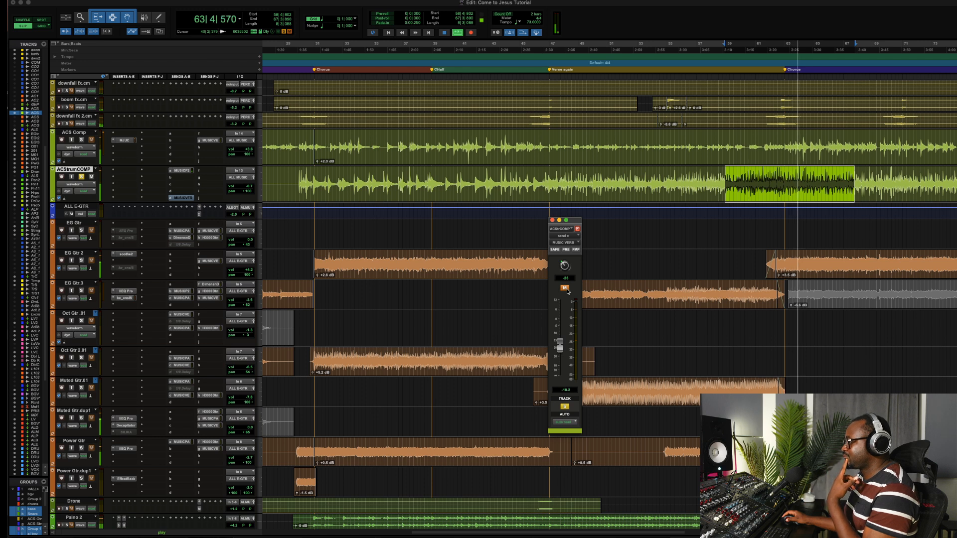
left_click(565, 289)
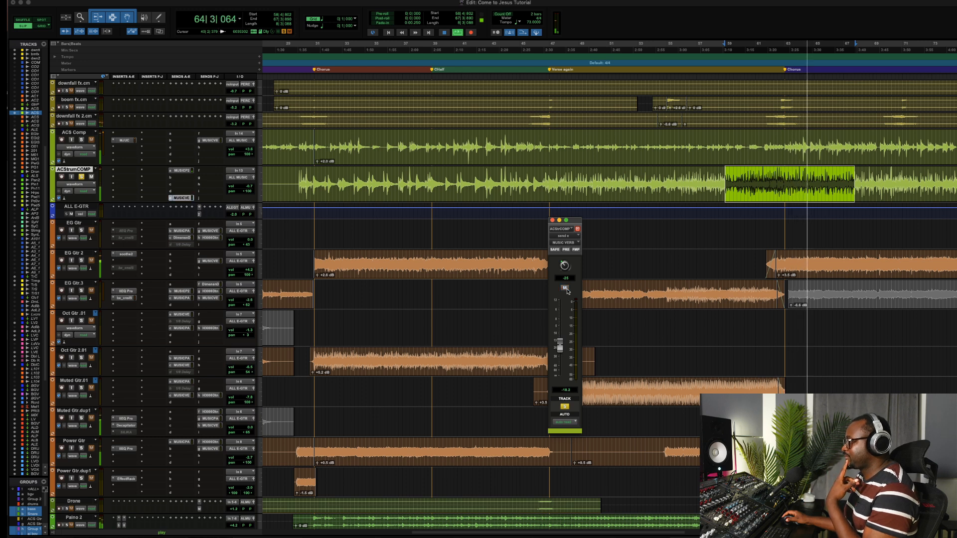
Open ACStrumCOMP's parallel compression send, then compare the track with its compression and reverb sends muted and unmuted
left_click(181, 171)
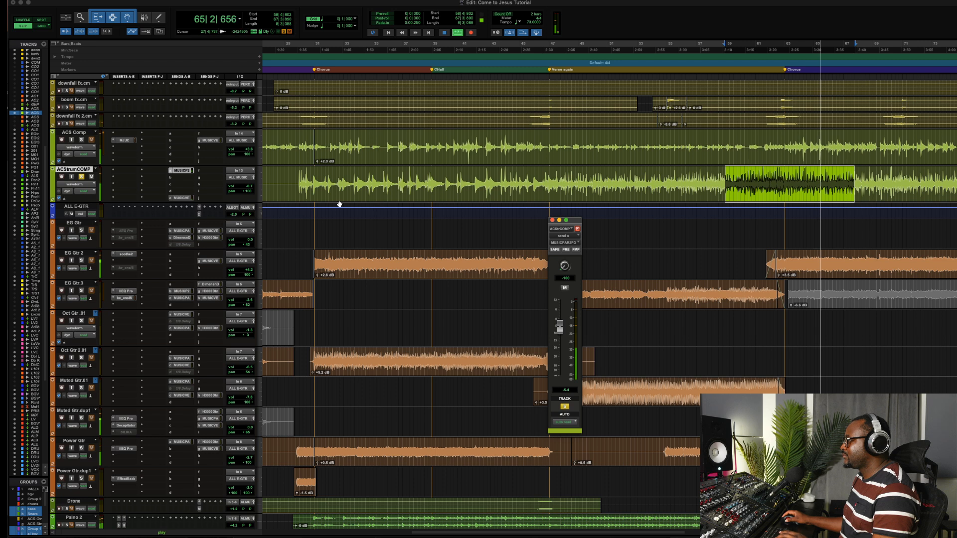
left_click(565, 289)
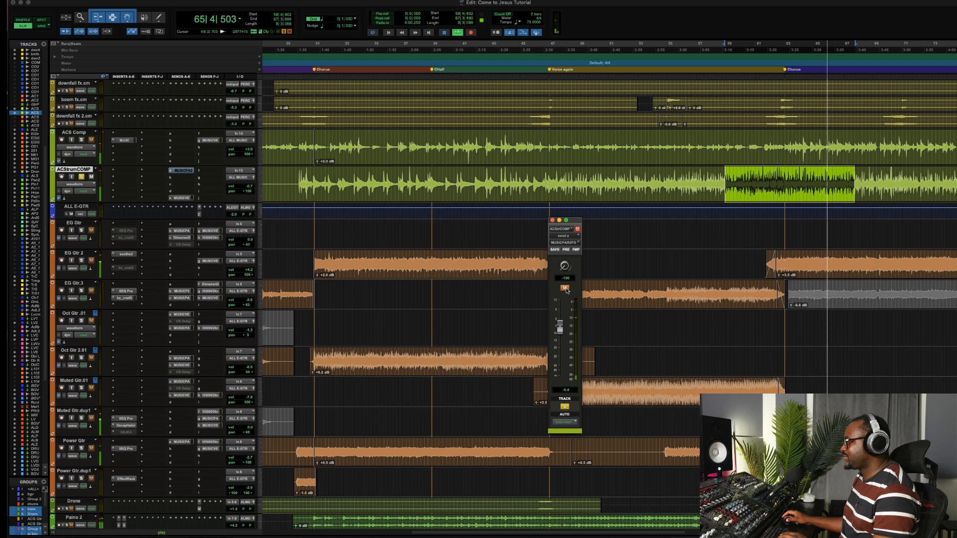
left_click(186, 172, "super")
key("shift+q")
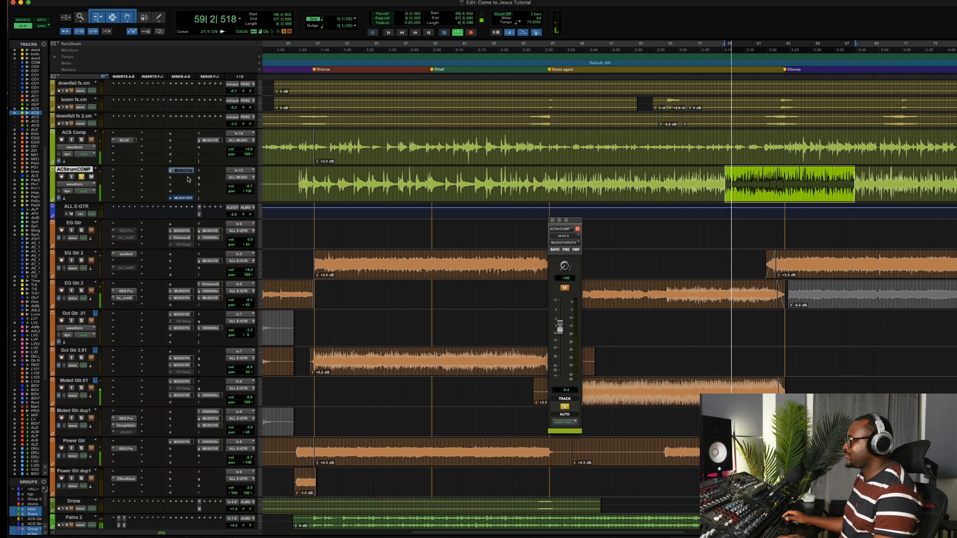
left_click(181, 172, "super")
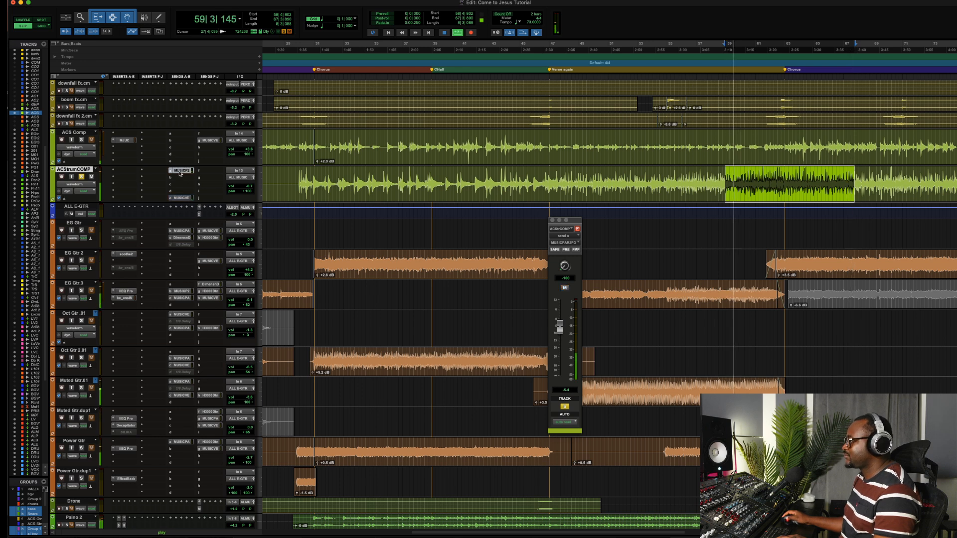
Add ACS Comp to the solo, listen to both acoustic guitar tracks together, and stop playback
left_click(81, 140)
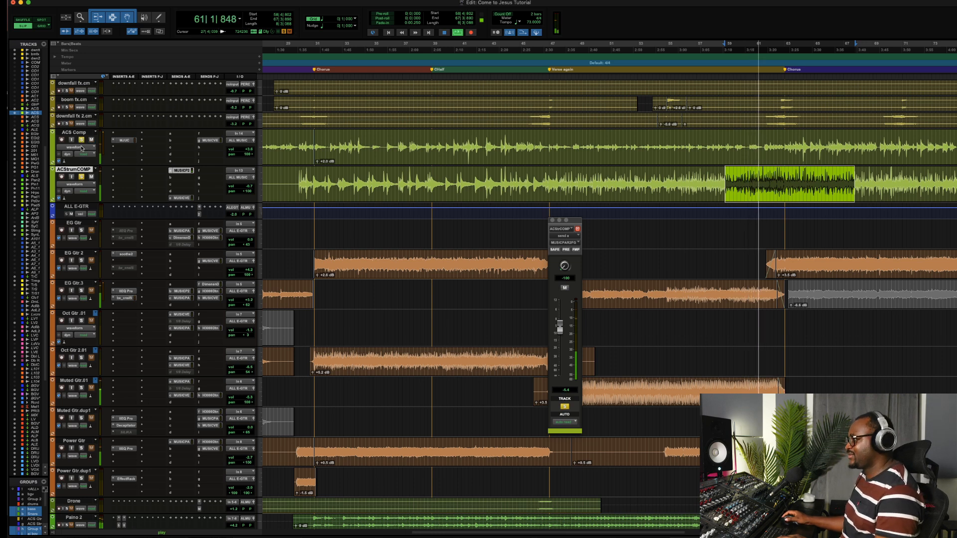
left_click(81, 177)
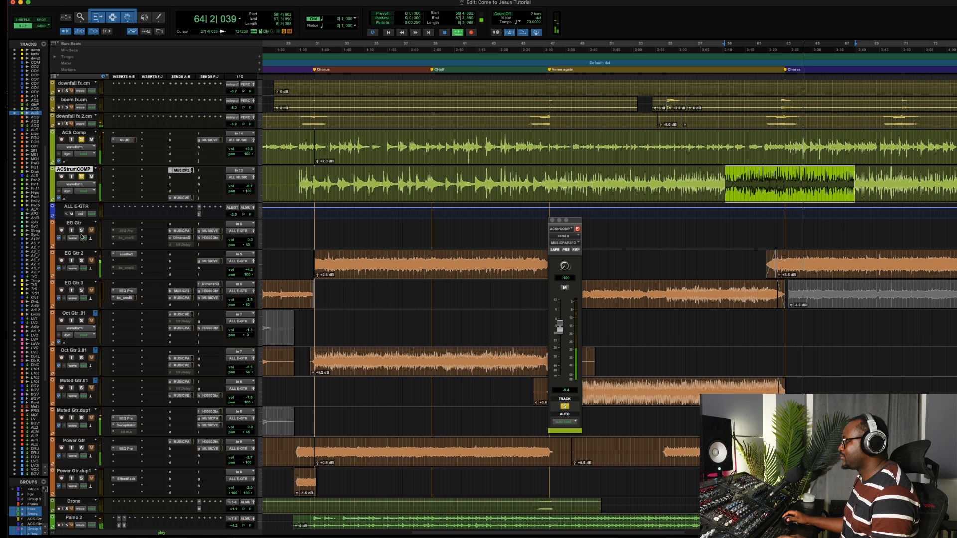
key("space")
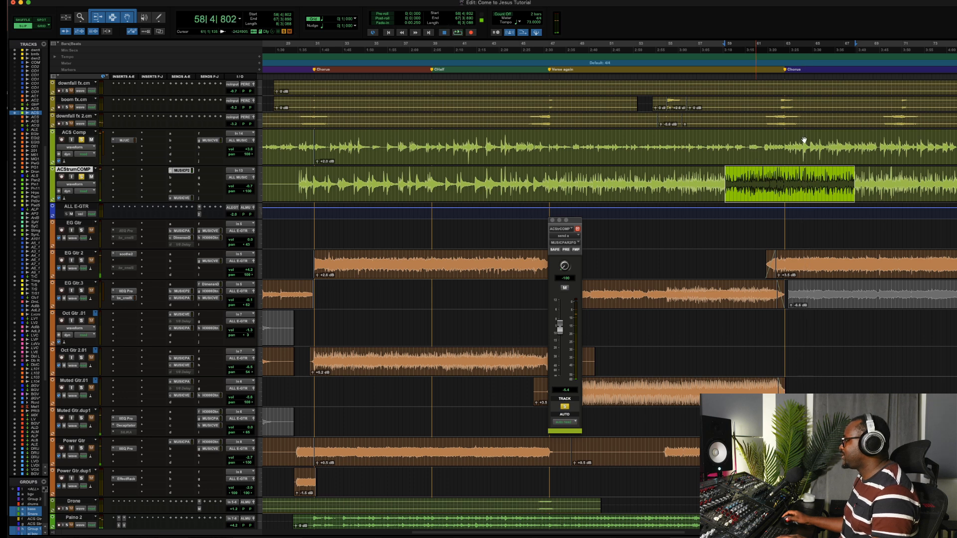
Play from the Chorus marker and add EG Gtr 2, Muted Gtr.dup1 and Power Gtr to the soloed acoustic guitars
left_click(788, 139)
key("space")
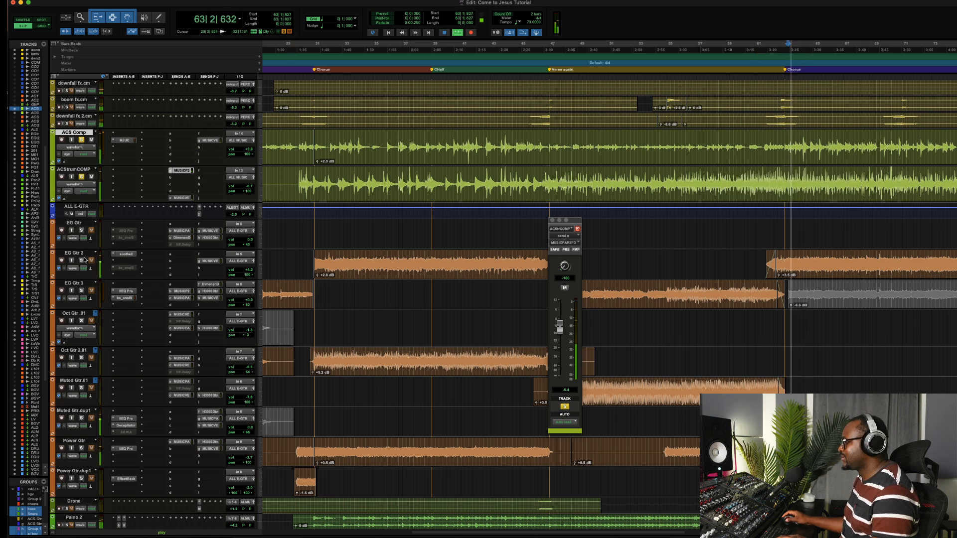
left_click(81, 260)
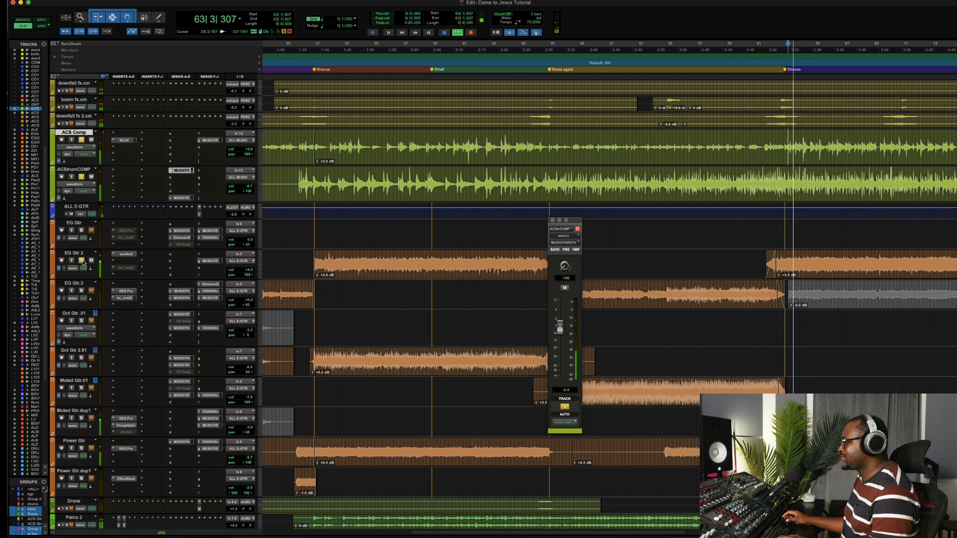
left_click(81, 418)
left_click(82, 449)
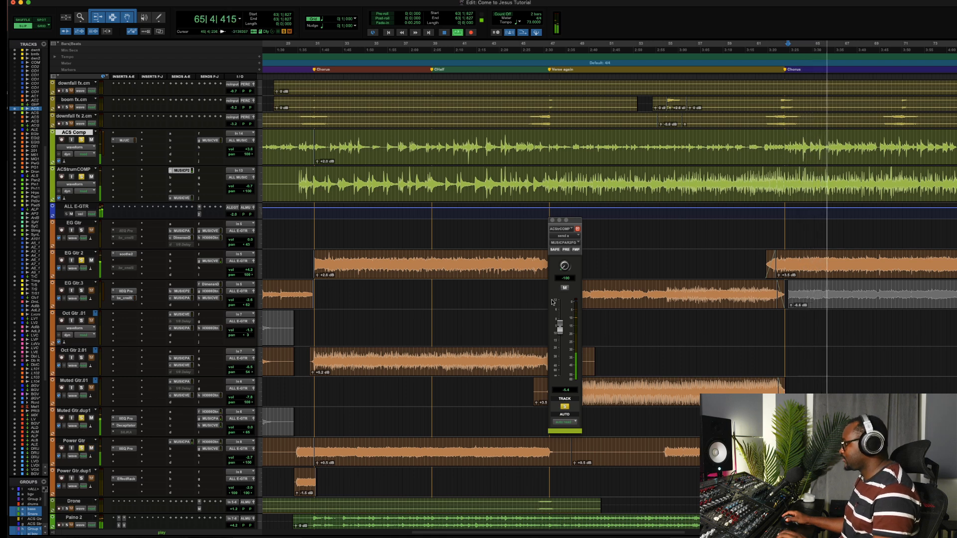
Close the send window and add Synth Comp, Strings and the piano tracks to the solo while the Chorus plays
key("r")
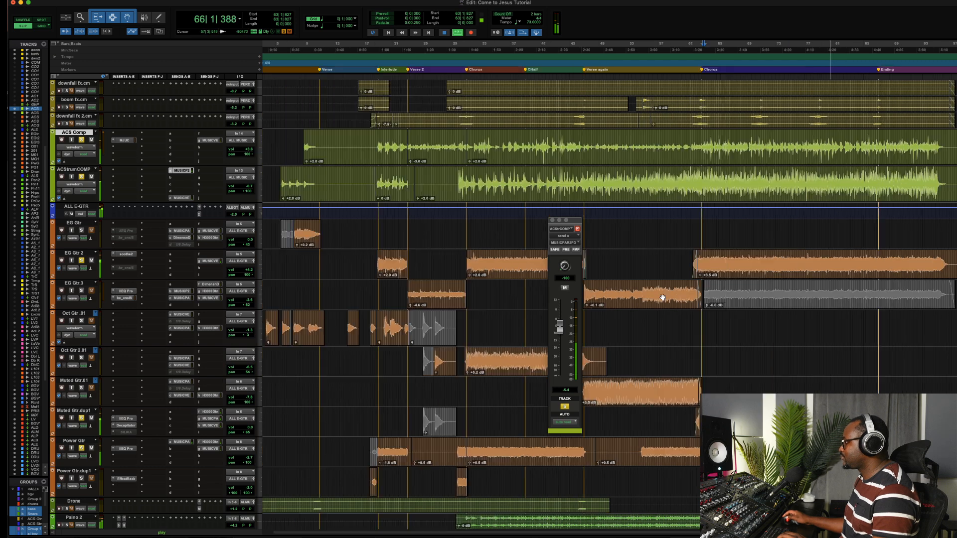
left_click(552, 220)
key("t")
scroll(632, 282, "down", 14)
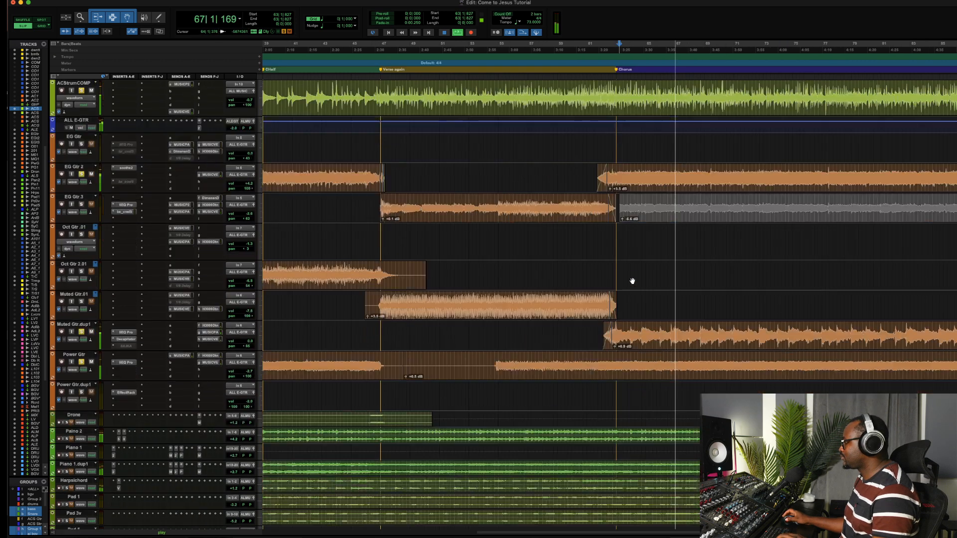
scroll(630, 279, "right", 5)
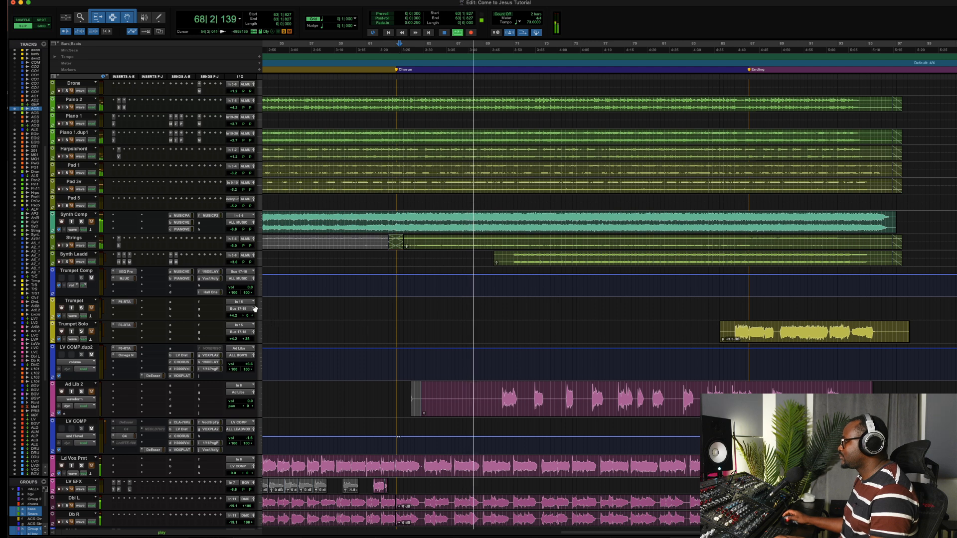
scroll(182, 327, "up", 3)
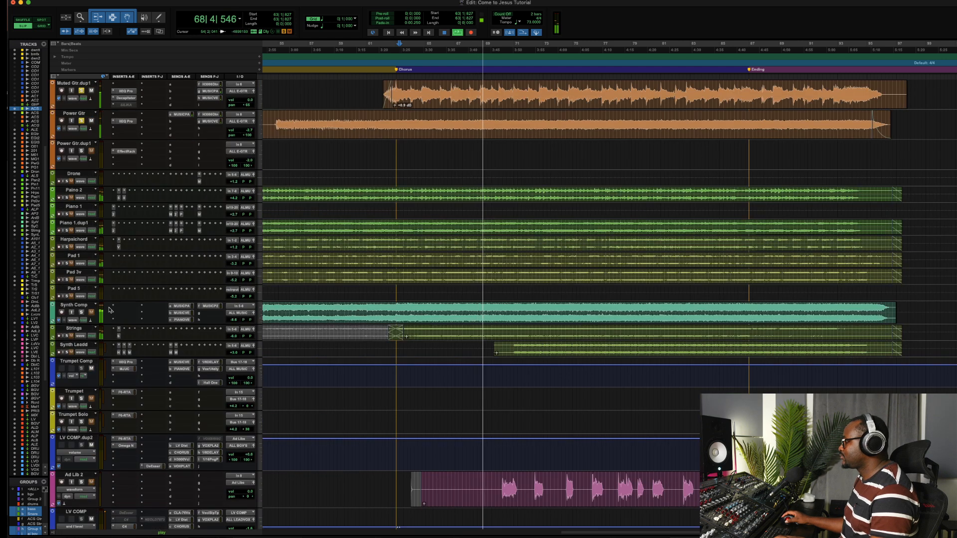
left_click(82, 313)
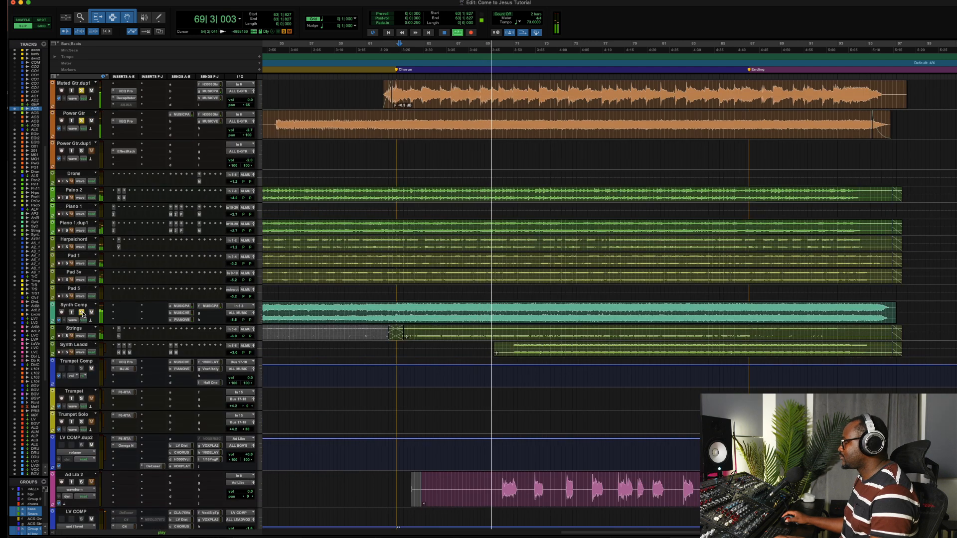
left_click(67, 336)
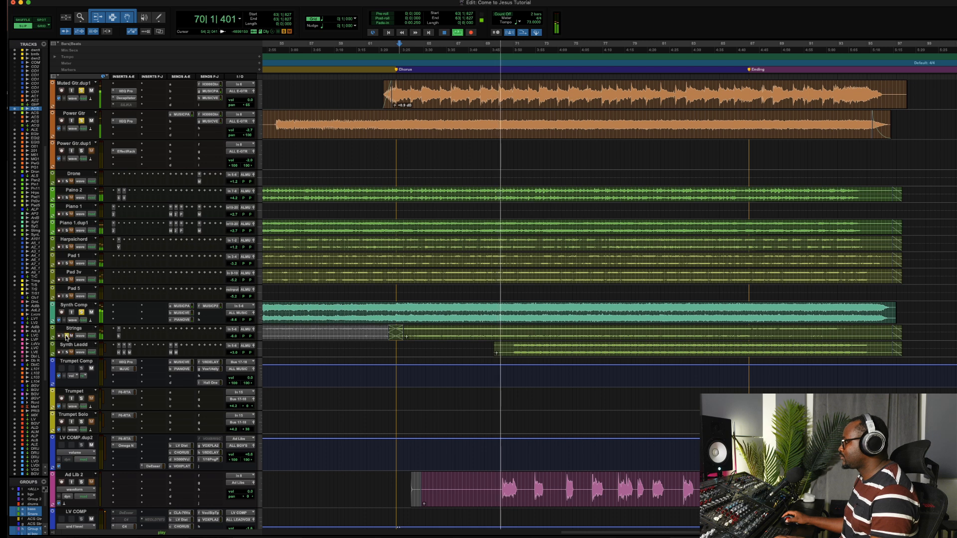
left_click(67, 352)
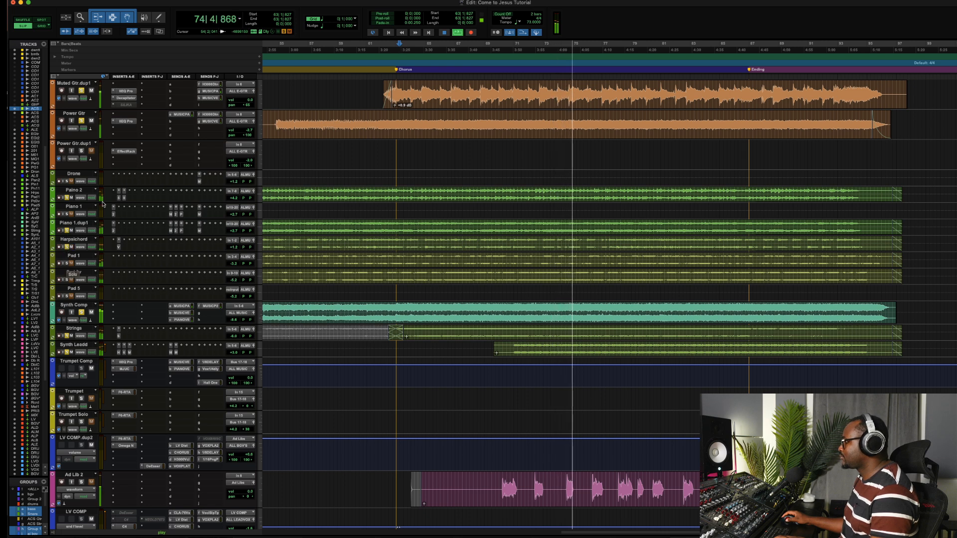
scroll(312, 237, "up", 5)
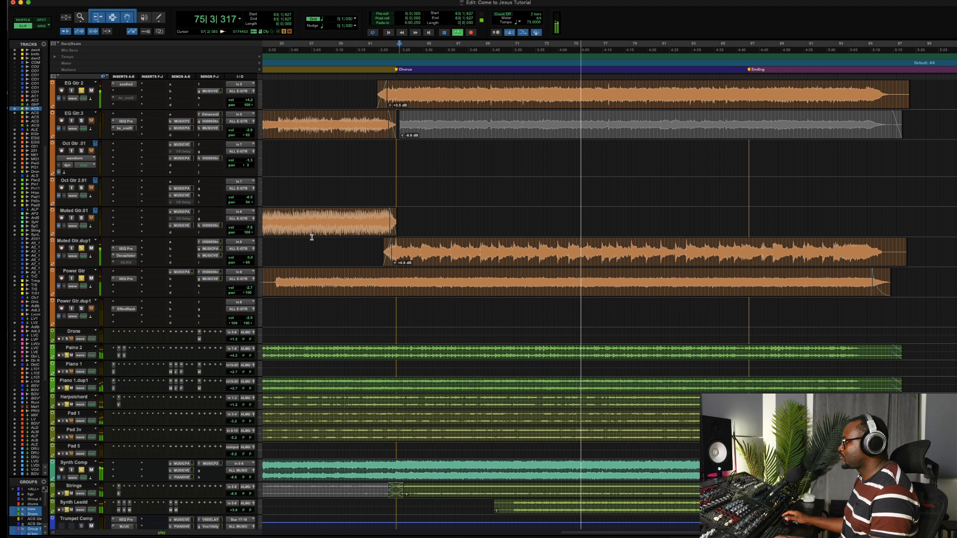
scroll(311, 238, "up", 4)
scroll(312, 237, "down", 6)
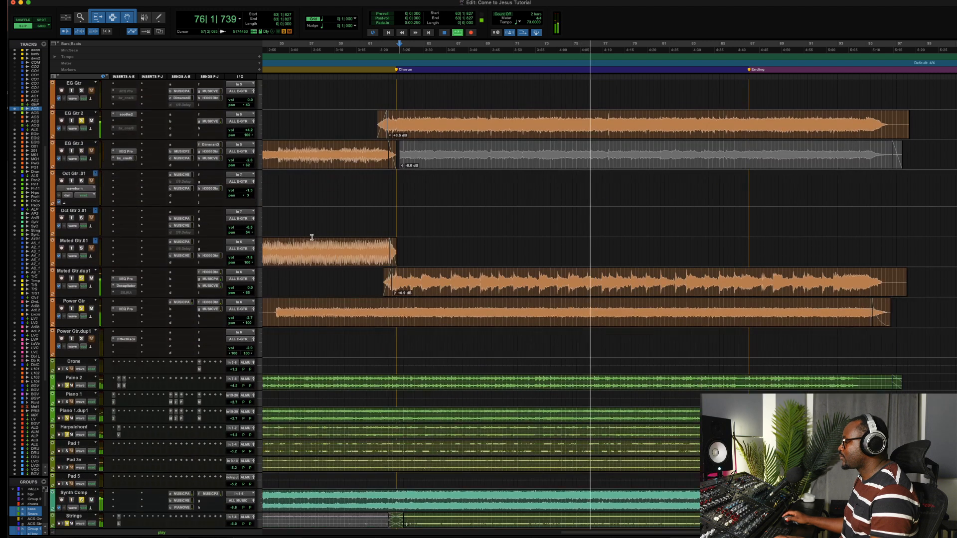